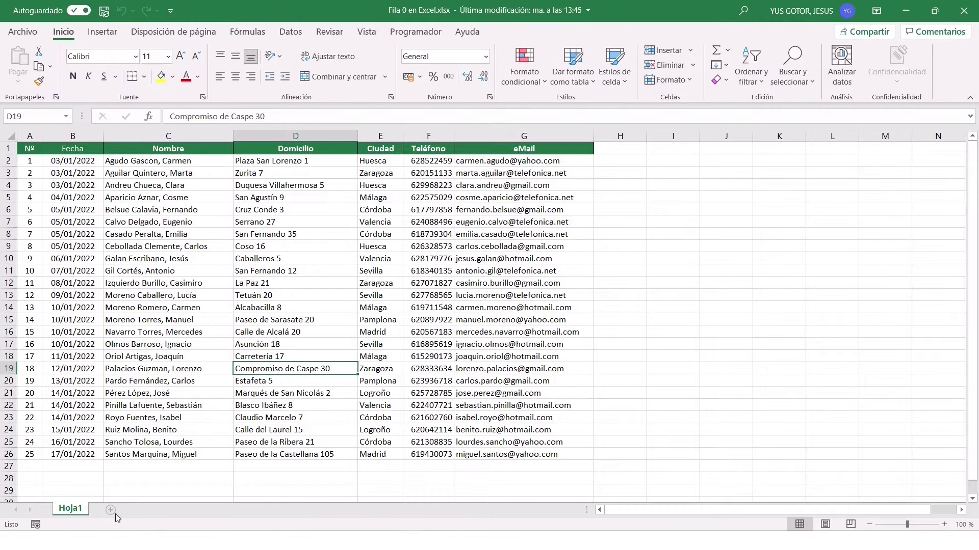
Step: Add a new worksheet and enter a SECUENCIA formula in A1 with 35 rows, 1 column, start 45 and step 1
click(111, 510)
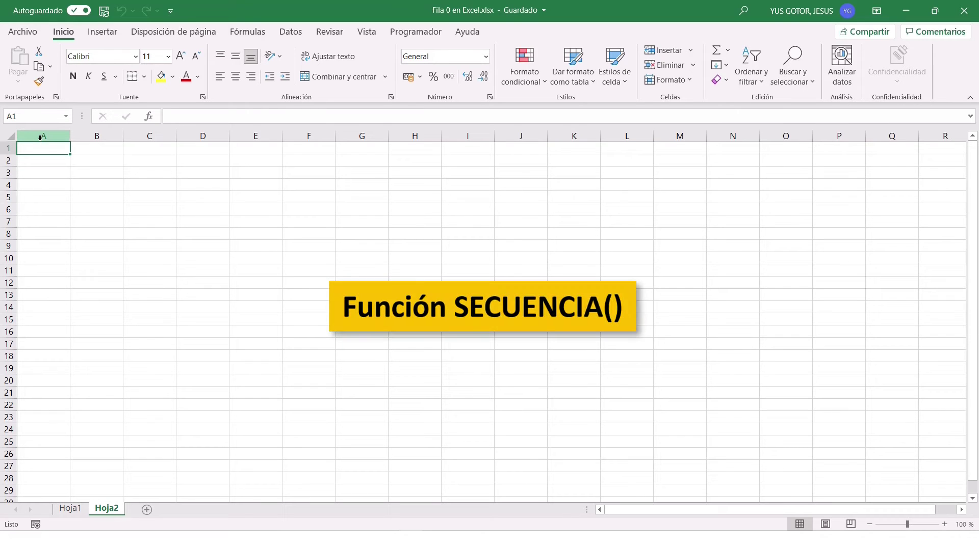
key(BackSpace)
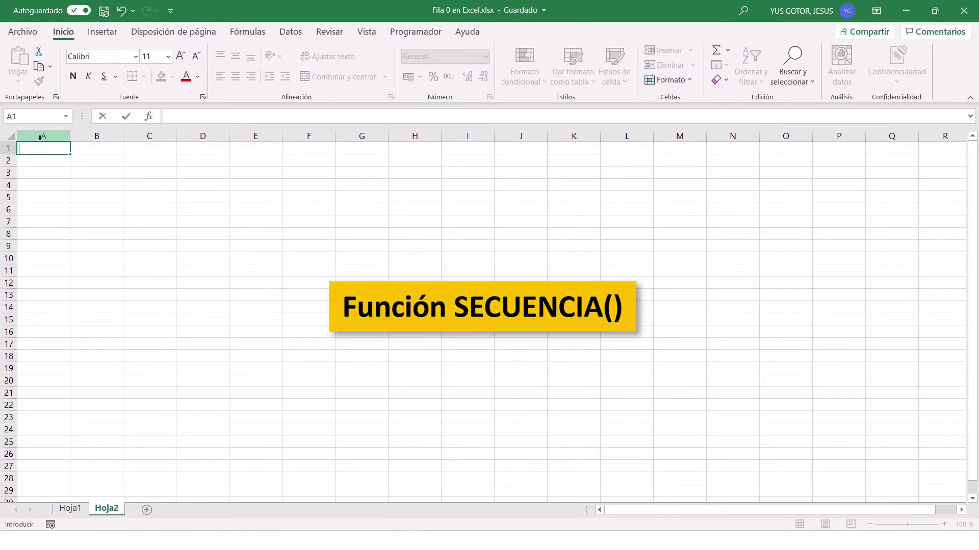
text(=secuencia()
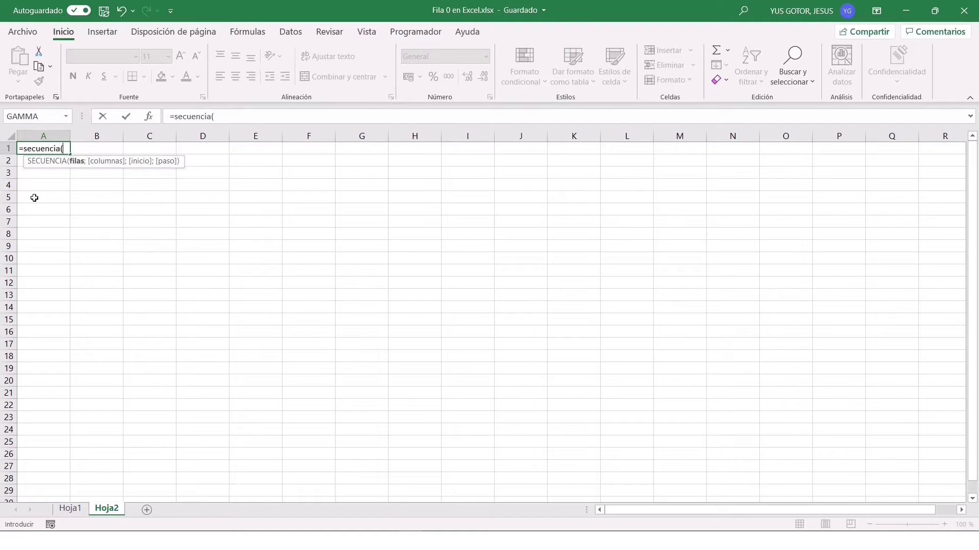
click(150, 118)
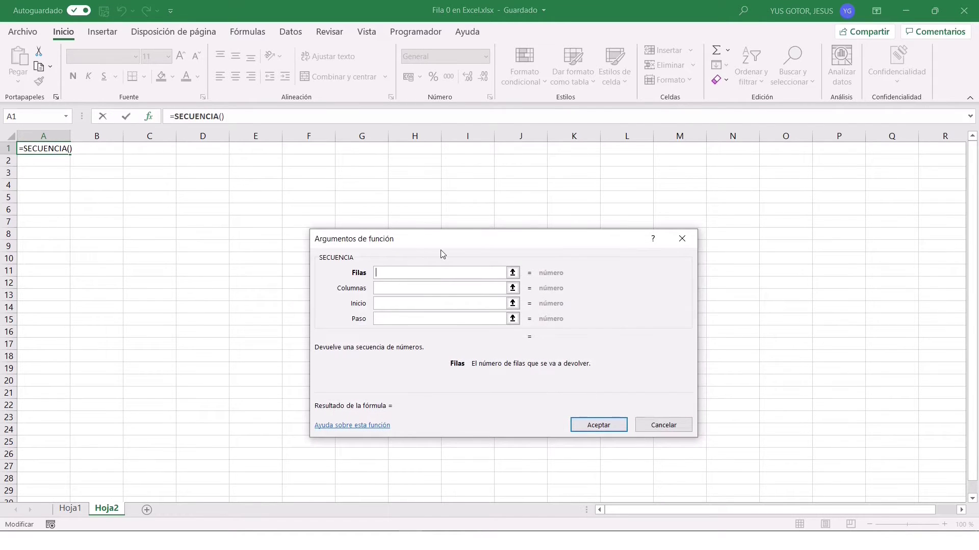
text(35)
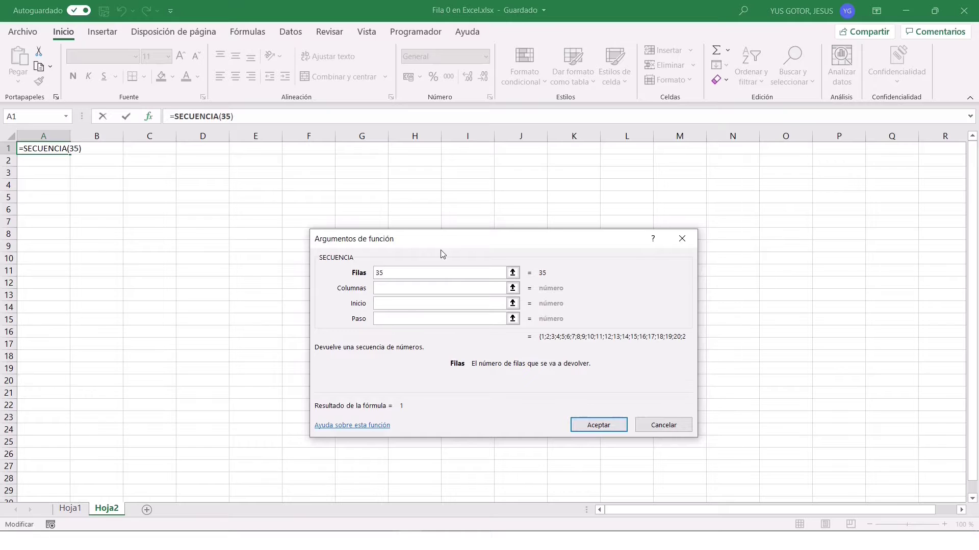
key(Tab)
text(1)
key(Tab)
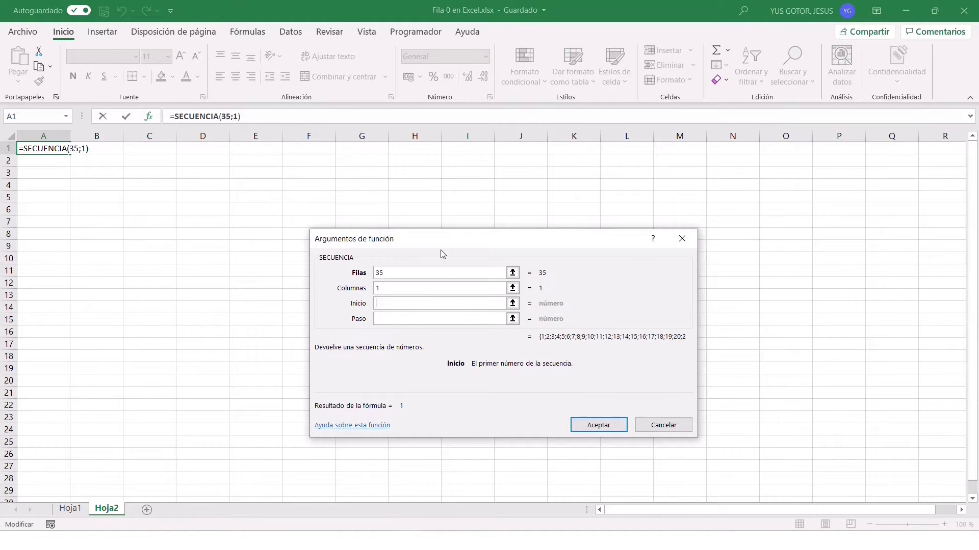
text(45)
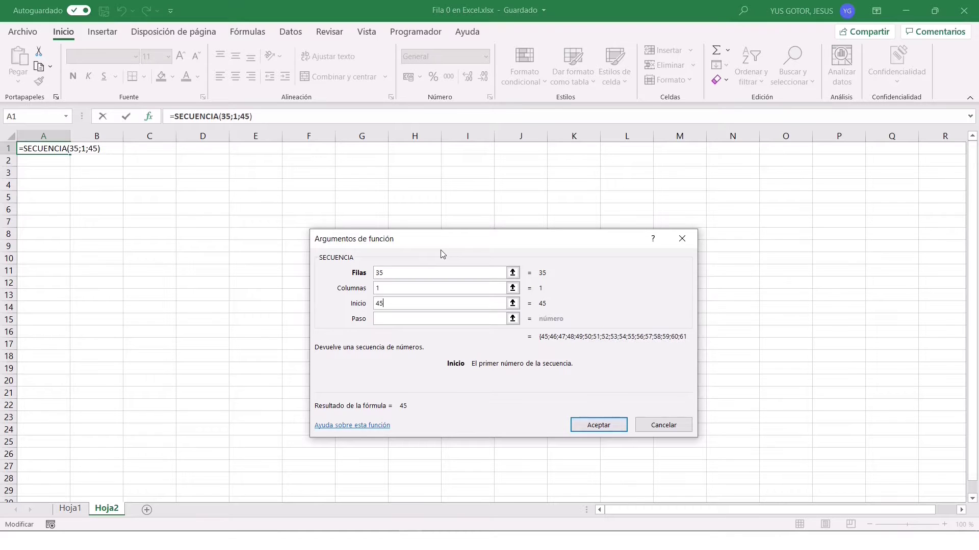
key(Tab)
text(1)
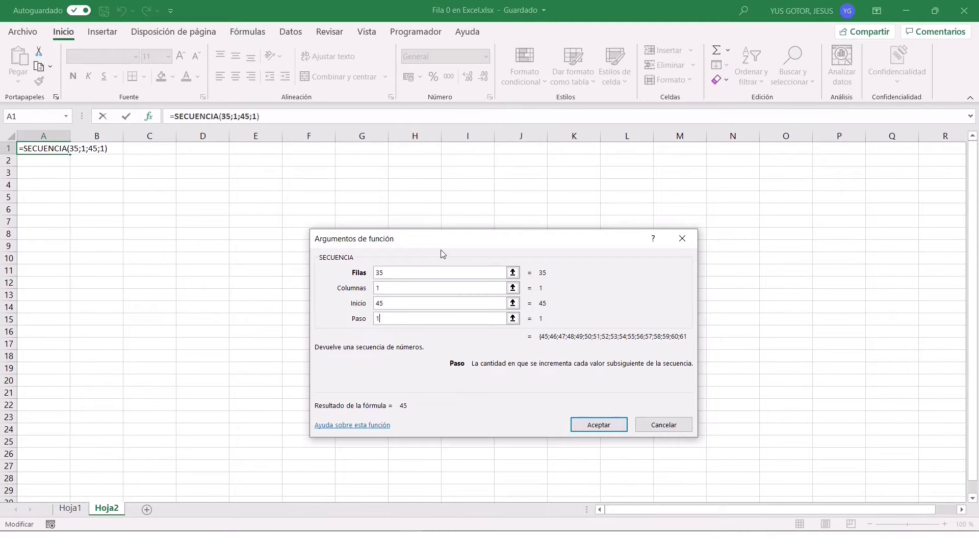
click(595, 428)
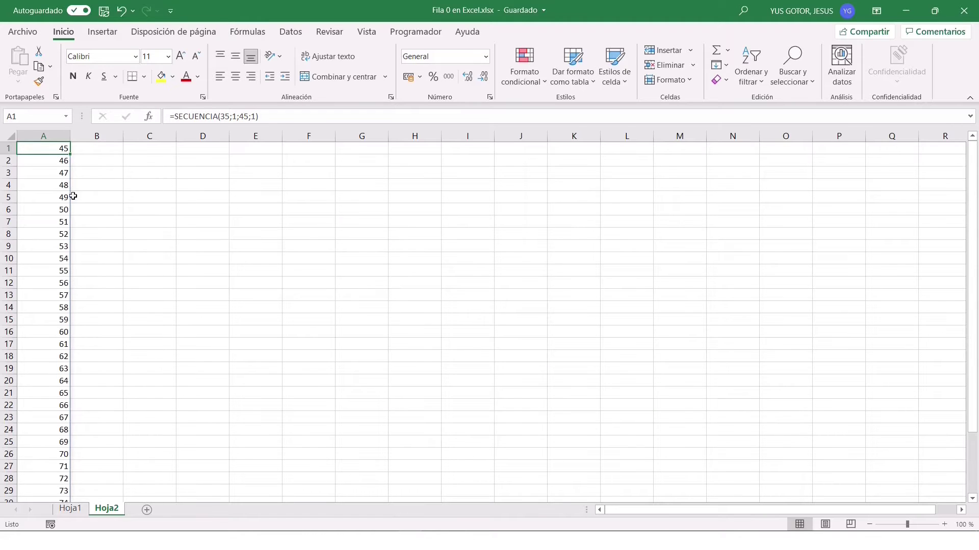
scroll(76, 204, down, 5)
scroll(69, 380, up, 5)
Step: Enter =CARACTER(A1#) in B1 to convert the whole number sequence in column A into characters
click(98, 147)
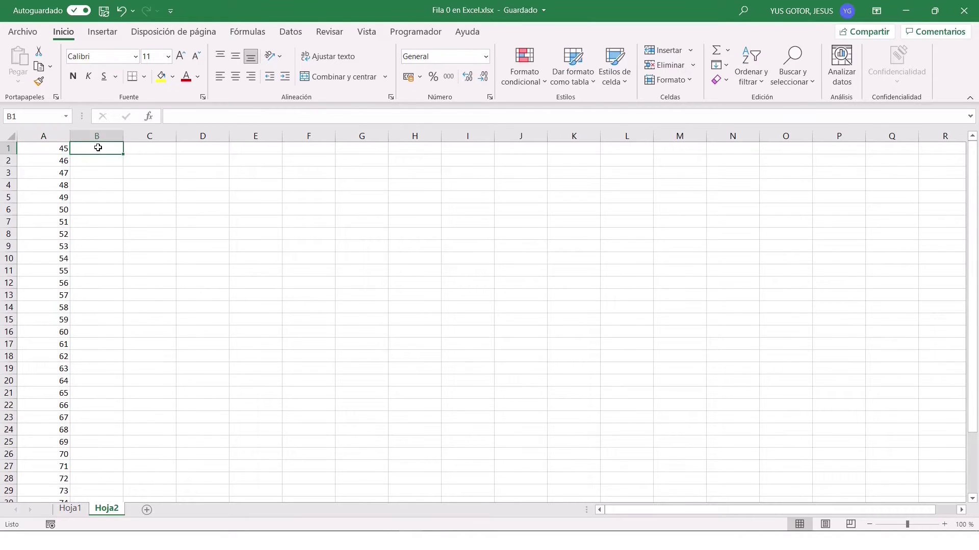
text(=caracte)
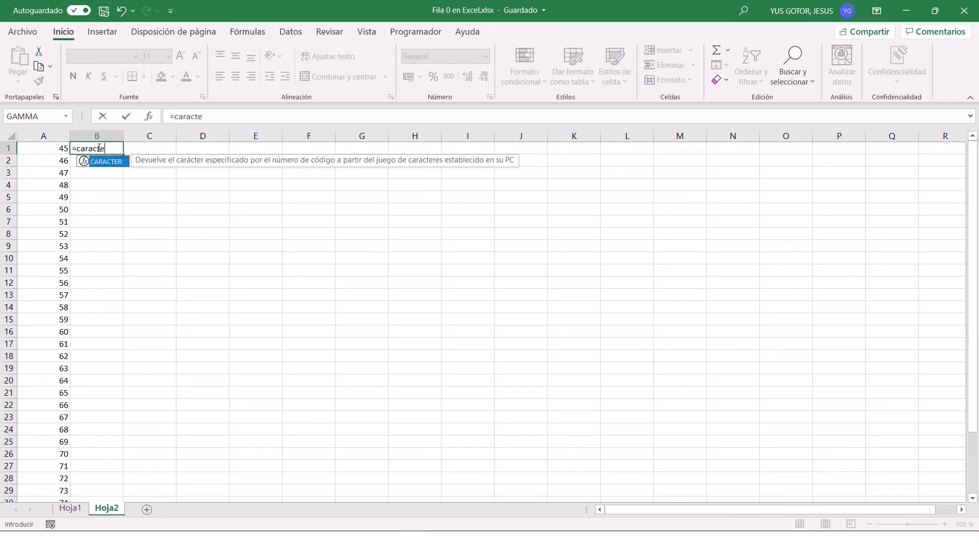
key(Tab)
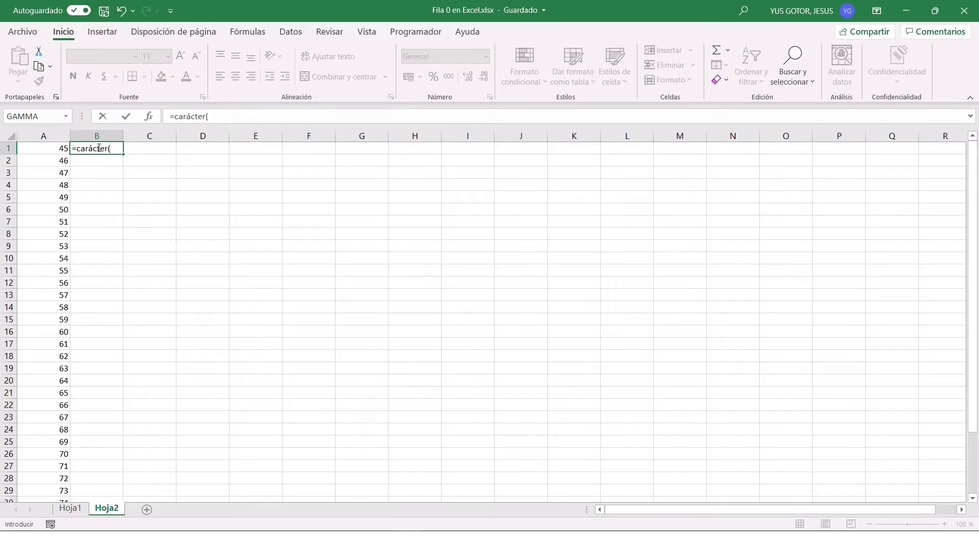
click(38, 151)
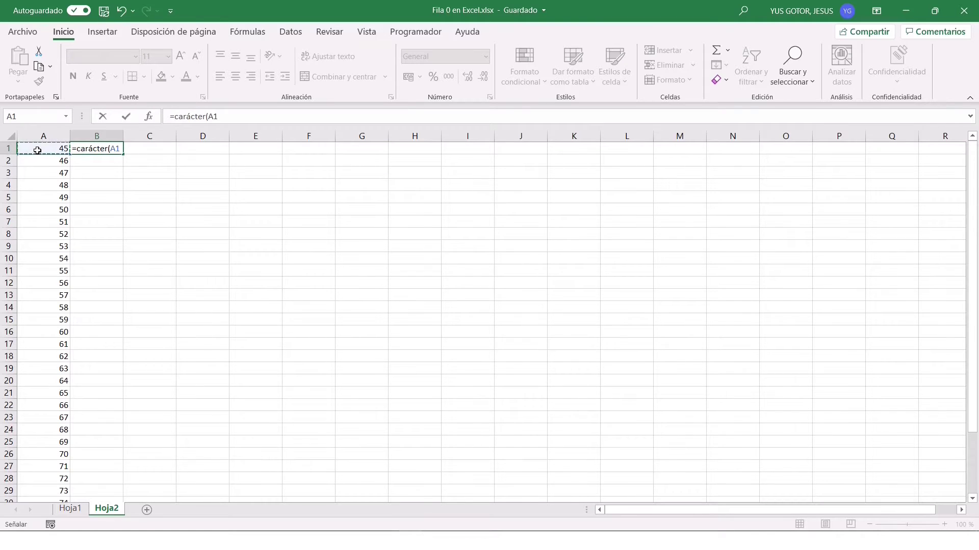
key(ctrl+shift+Down)
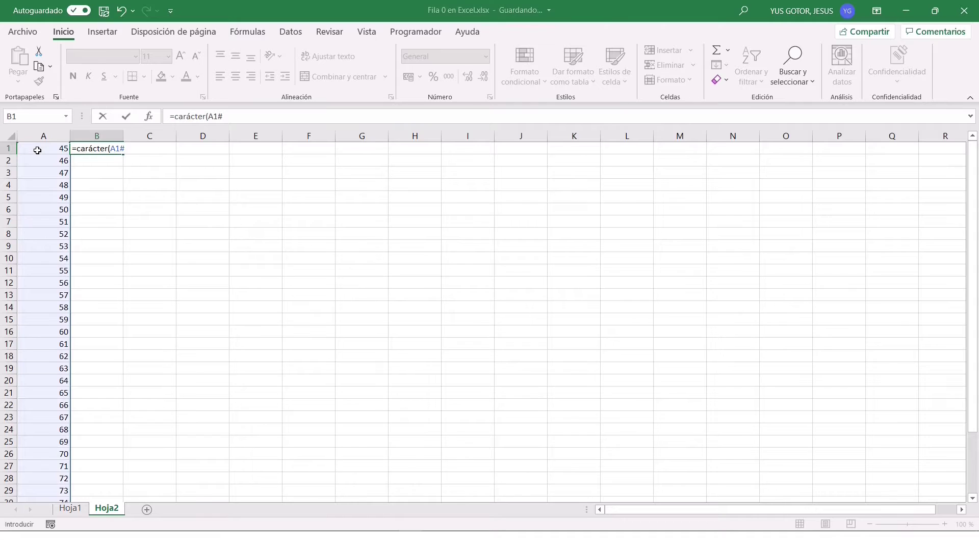
text())
key(Return)
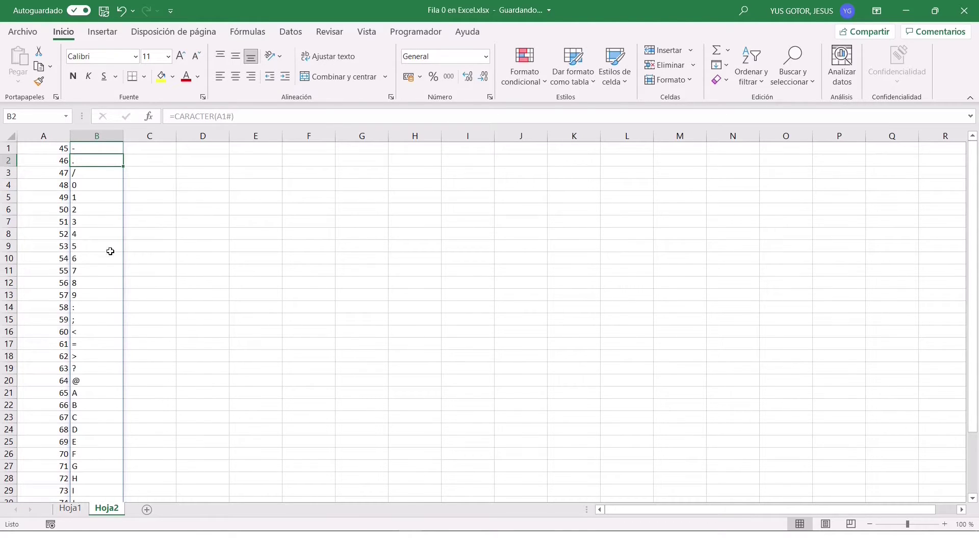
scroll(87, 438, down, 2)
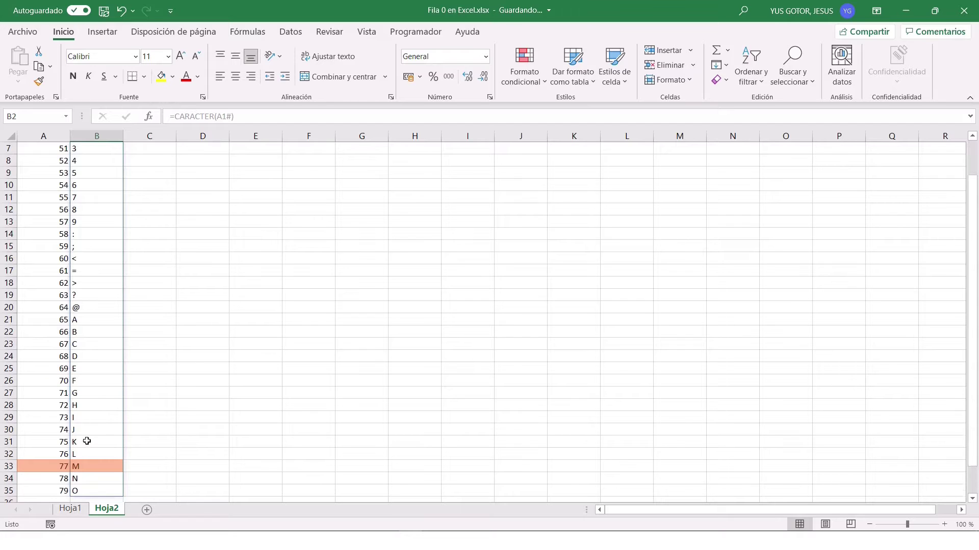
scroll(156, 287, up, 2)
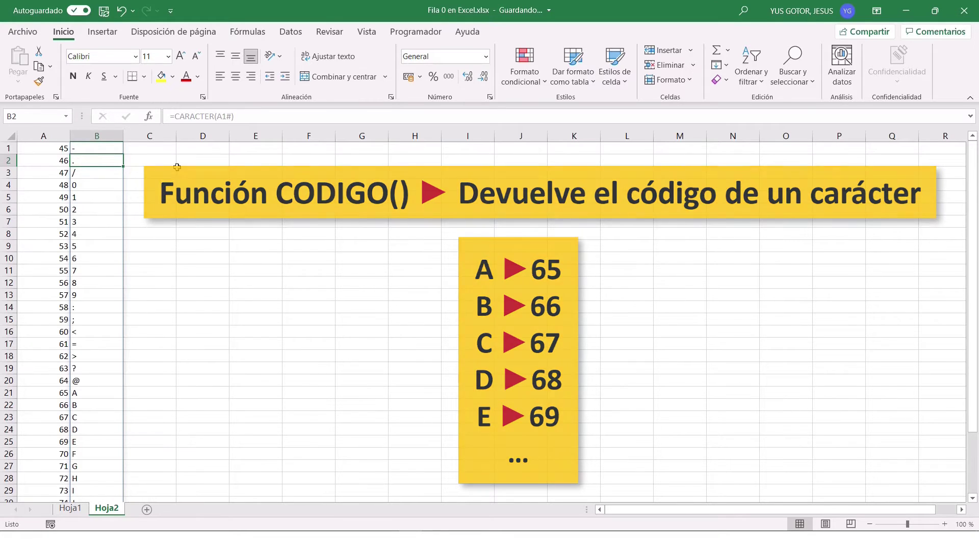
Step: Enter =CODIGO(B1#) in C1 to return the code of every character in column B
click(161, 146)
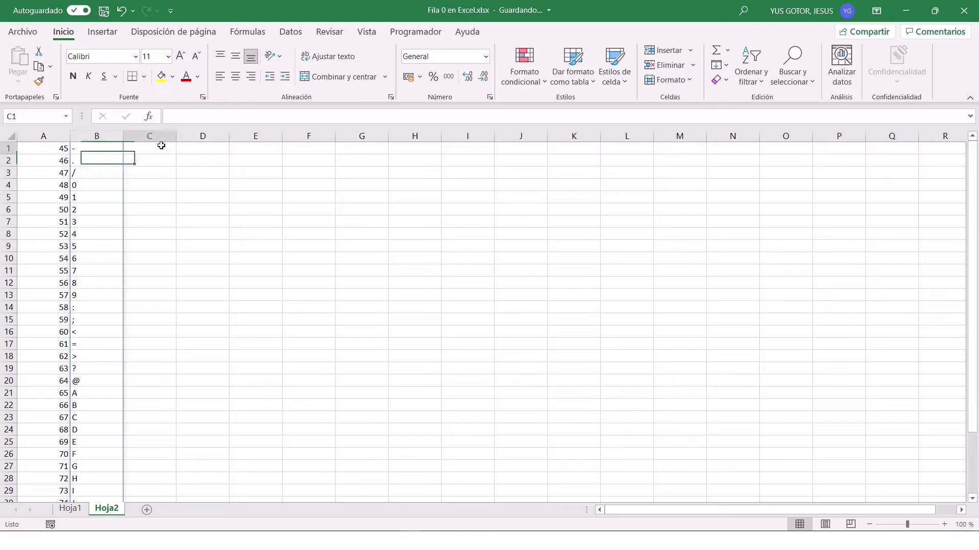
text(=codigo()
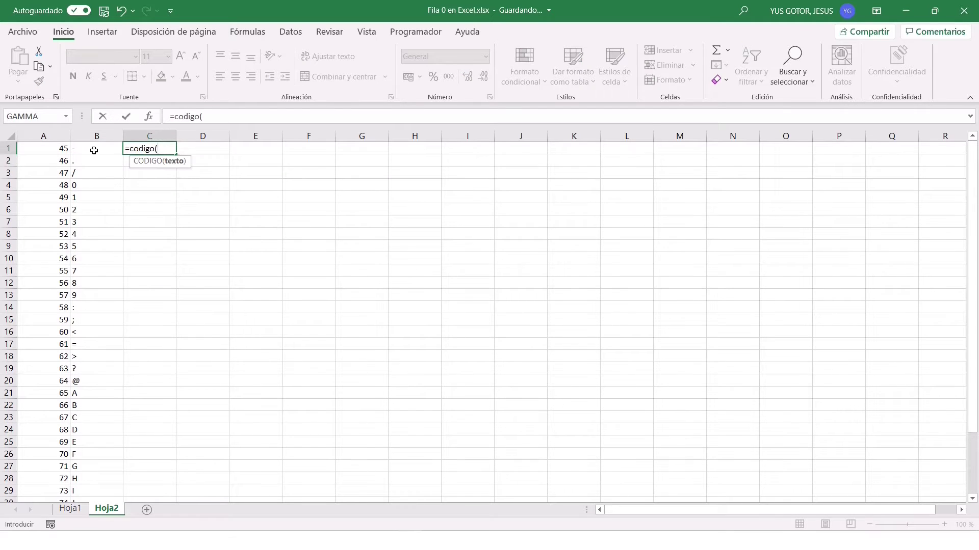
click(87, 149)
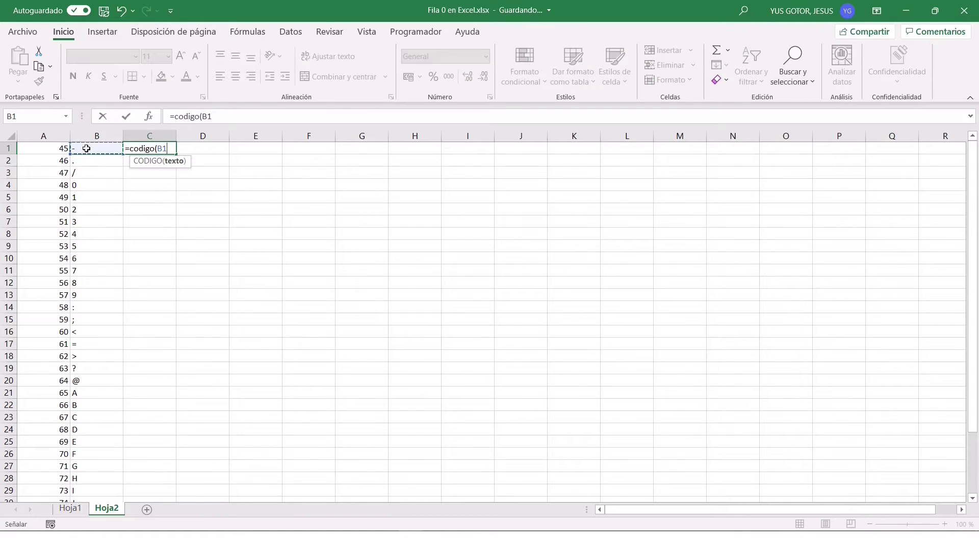
text(#))
key(Return)
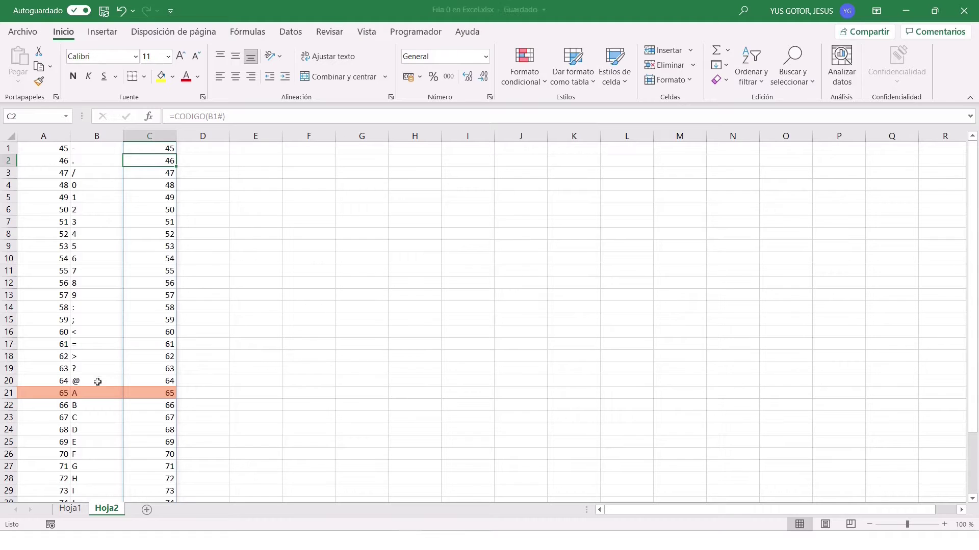
click(63, 393)
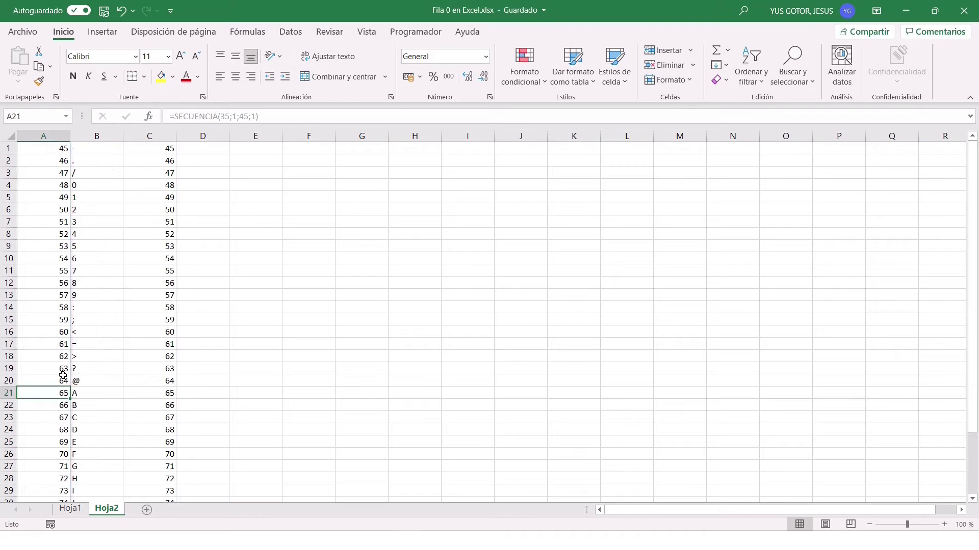
Step: Clear the contents of the entire Hoja2 worksheet
click(12, 135)
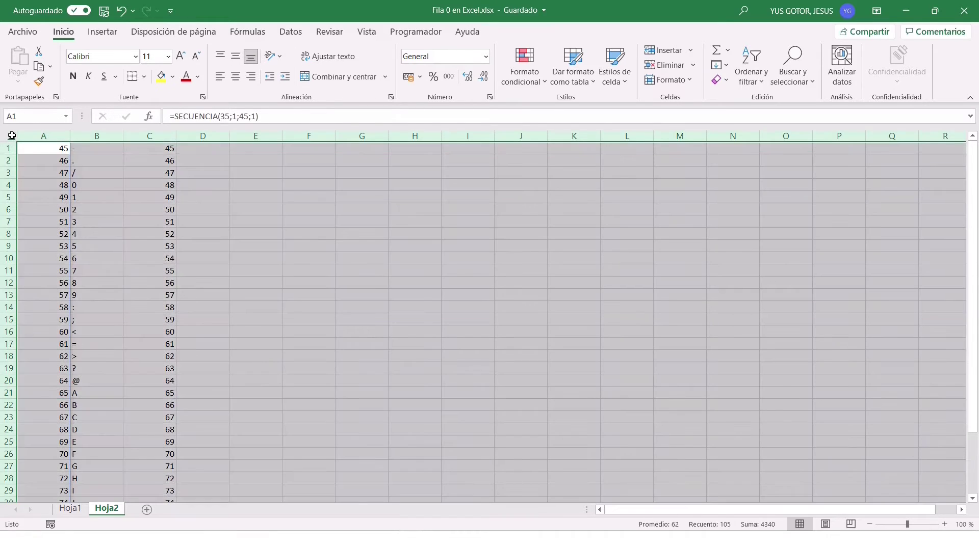
key(Delete)
Step: Enter a SECUENCIA formula in B1 with 1 row, 25 columns, start 65 and step 1
click(101, 148)
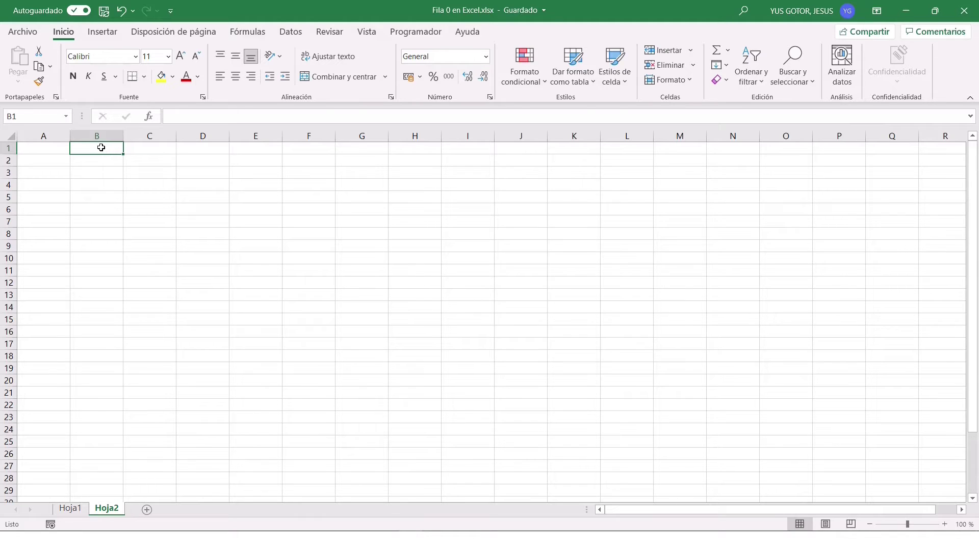
text(=s)
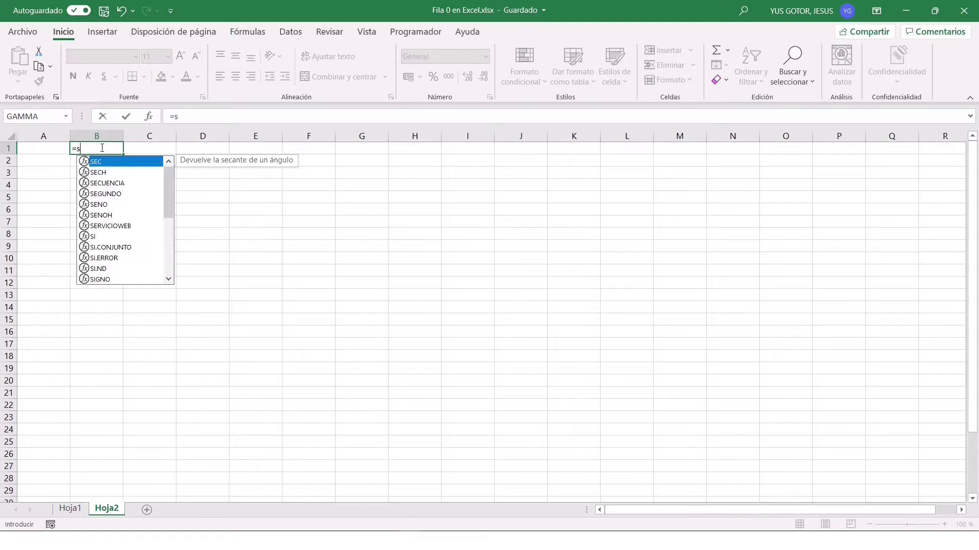
text(ecuencia()
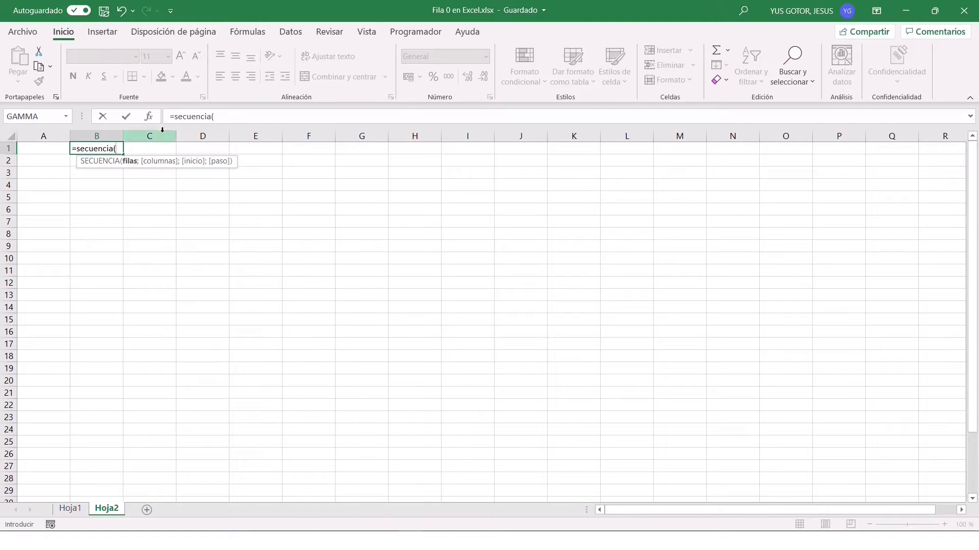
click(148, 116)
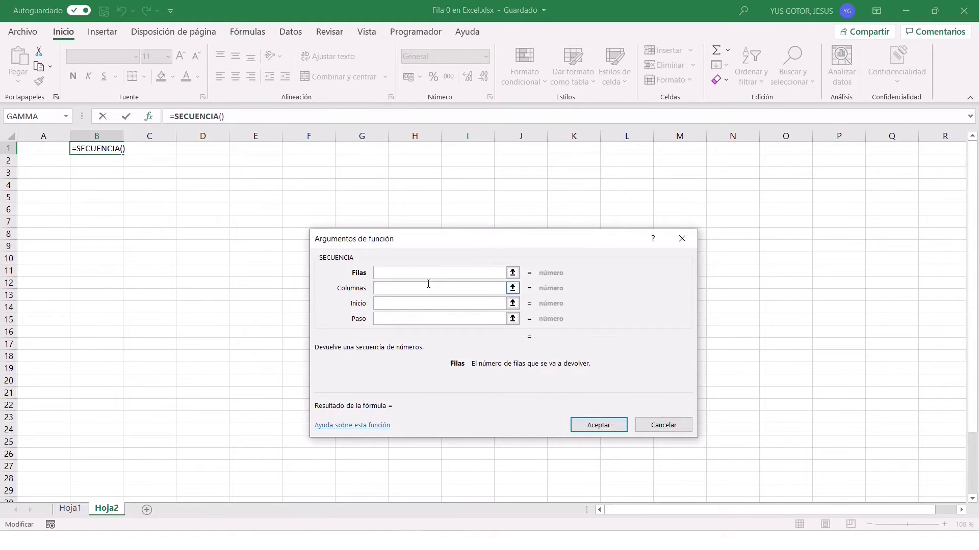
text(1)
key(Tab)
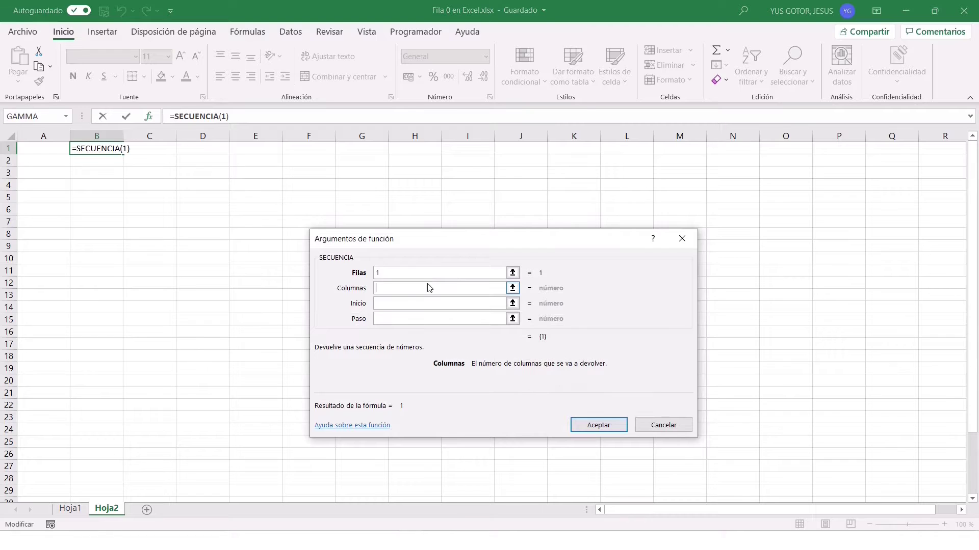
text(25)
key(Tab)
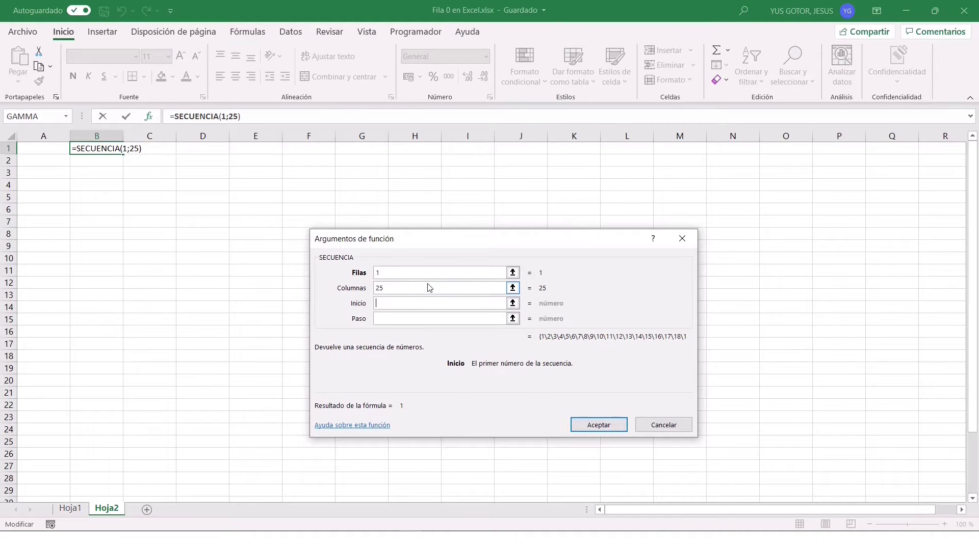
text(65)
key(Tab)
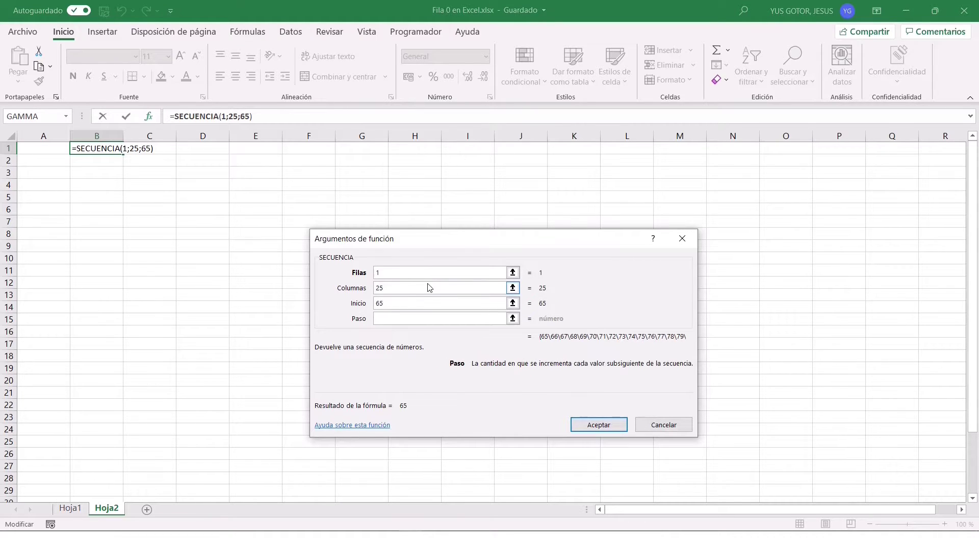
text(1)
key(Return)
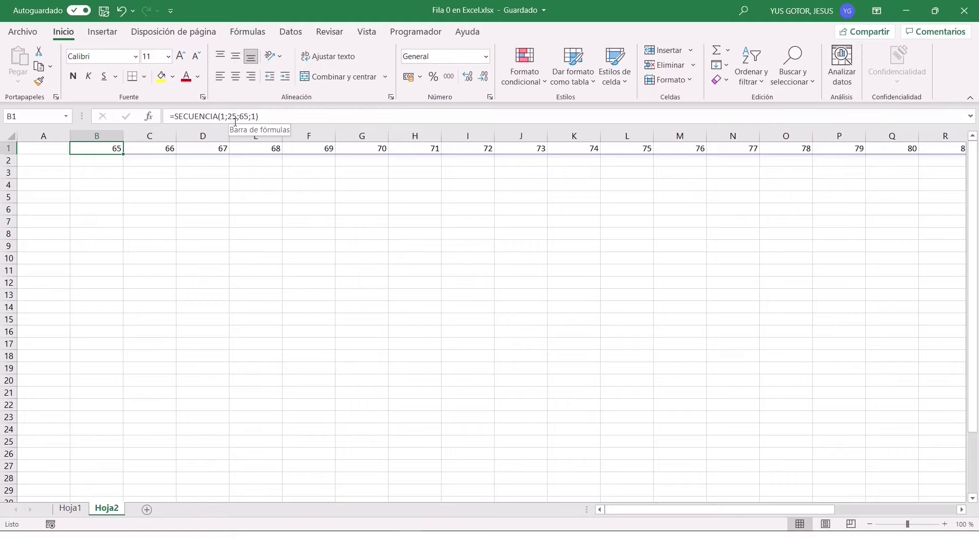
Step: Wrap the B1 formula in CARACTER so it reads =CARACTER(SECUENCIA(1;25;65;1))
click(184, 116)
text(caracter)
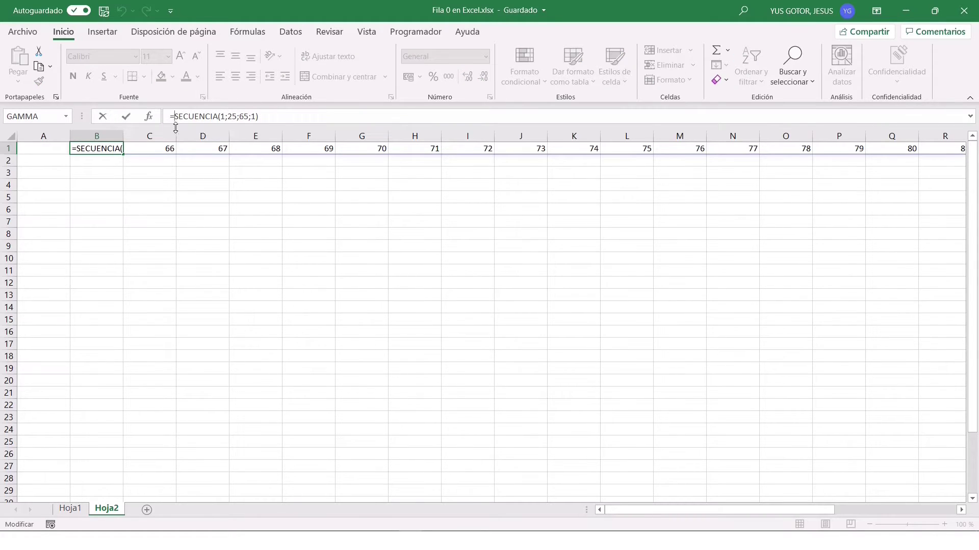
text(()
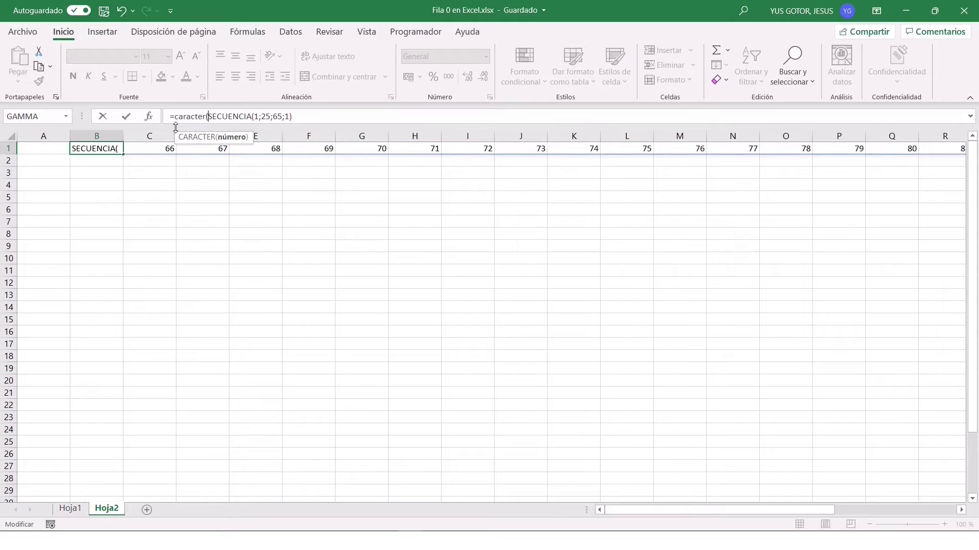
key(End)
text())
key(Return)
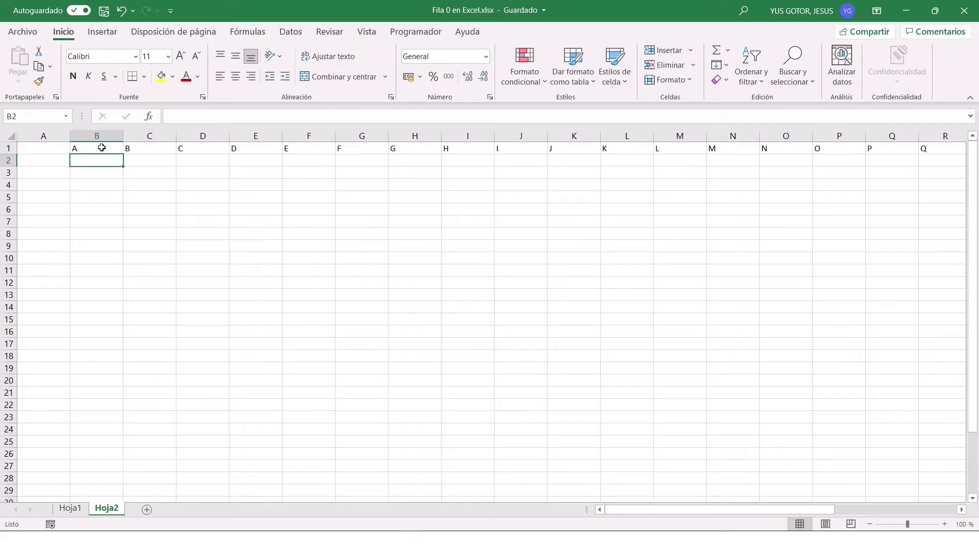
Step: Enter a SECUENCIA formula in A2 with 100 rows, 1 column, start 0 and step 1
click(32, 161)
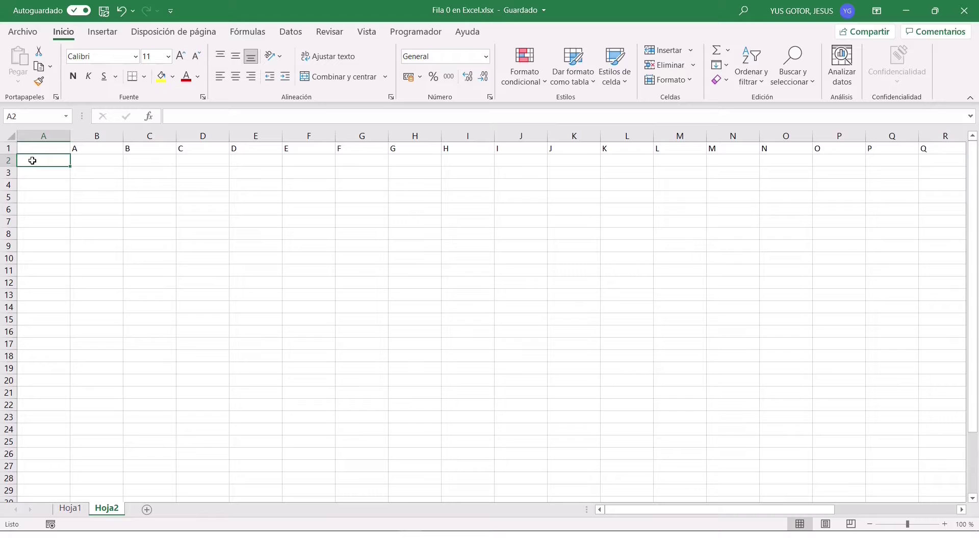
text(=)
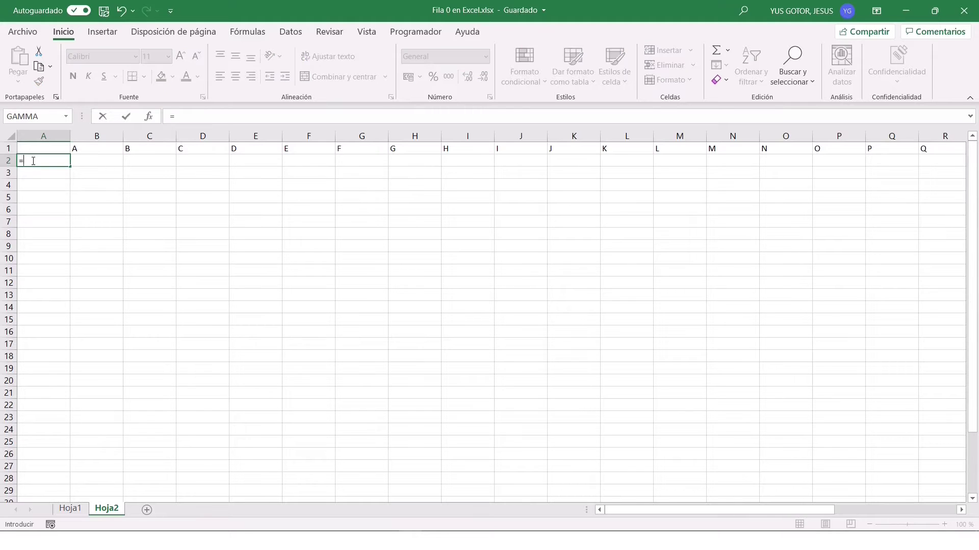
text(secuencia()
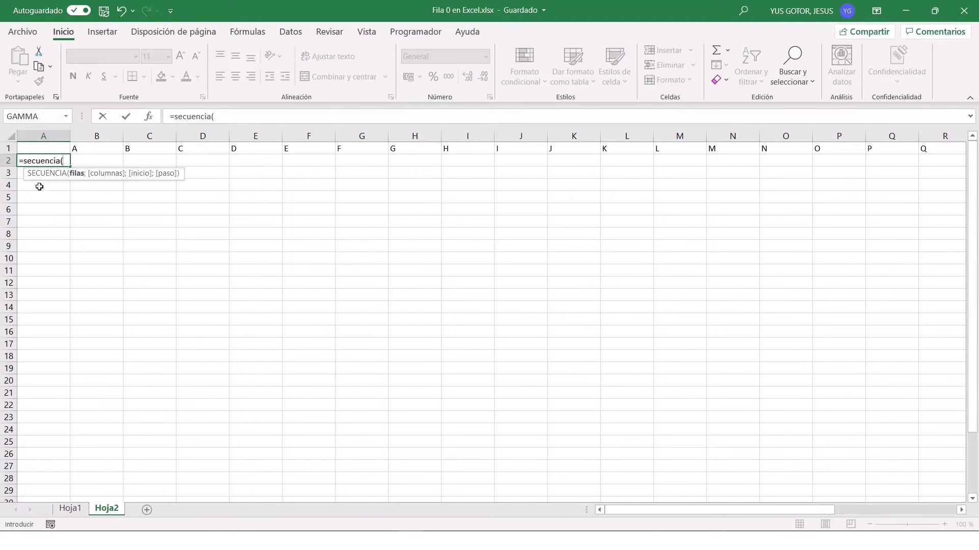
click(149, 117)
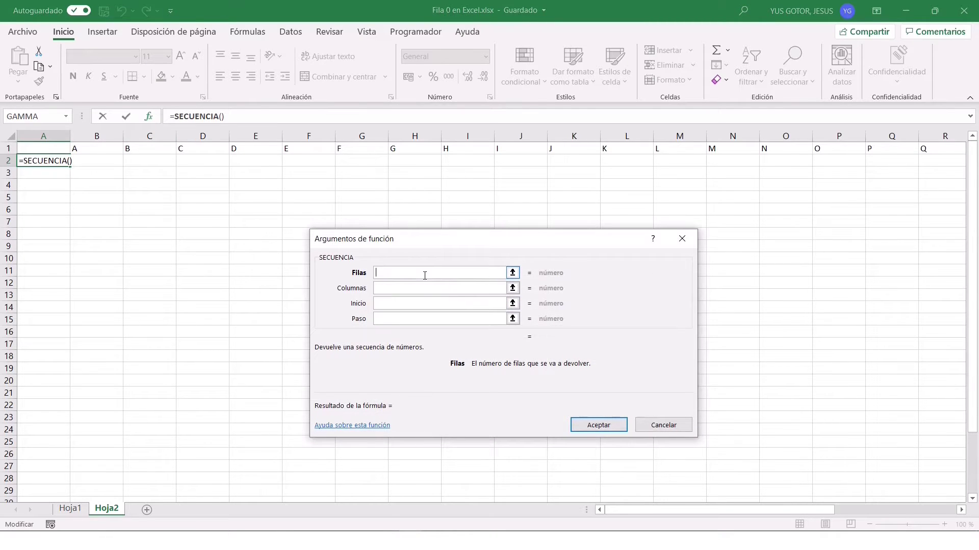
text(100)
key(Tab)
text(1)
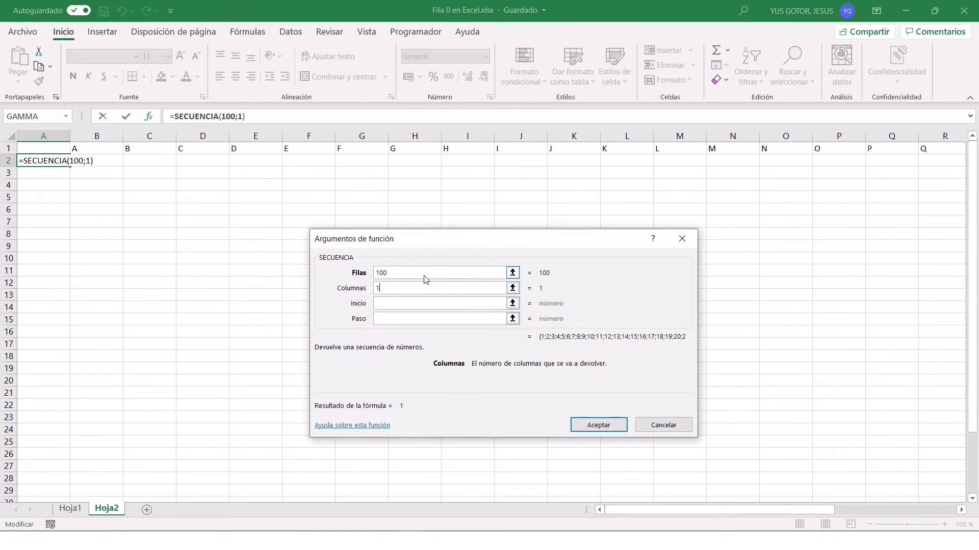
key(Tab)
text(0)
key(Tab)
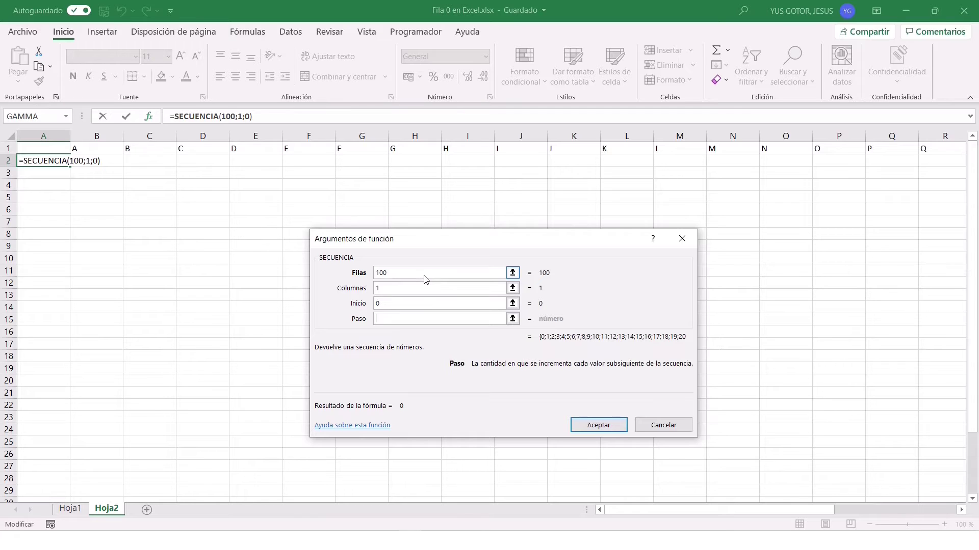
text(1)
key(Return)
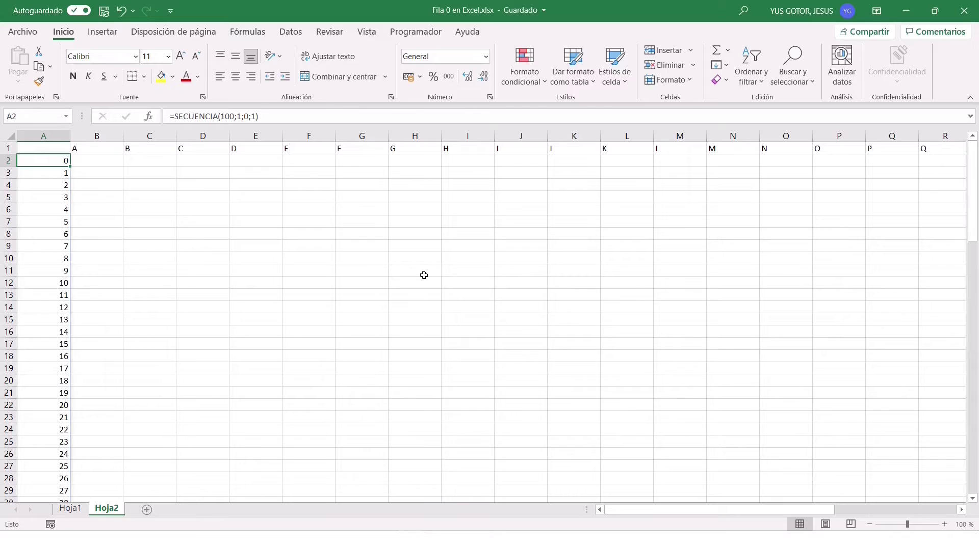
click(10, 148)
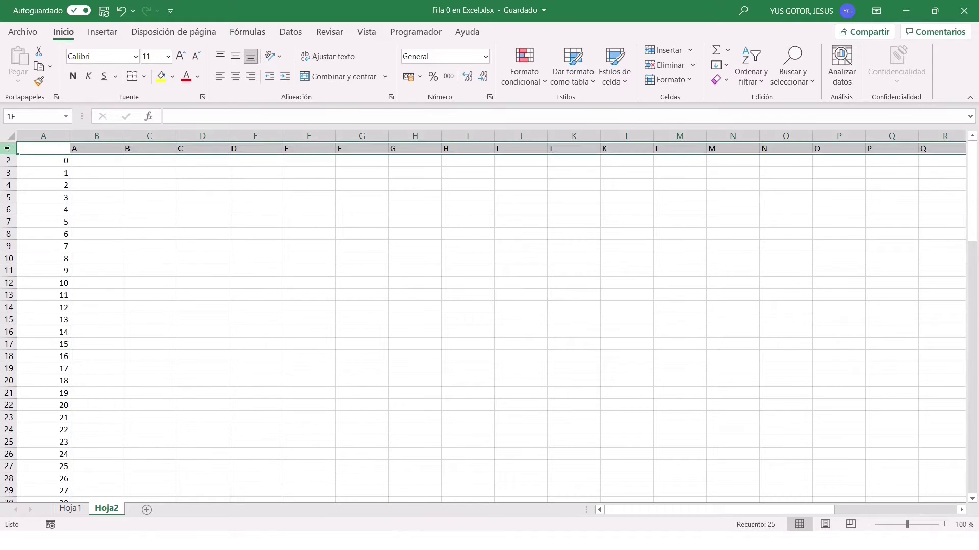
click(52, 134)
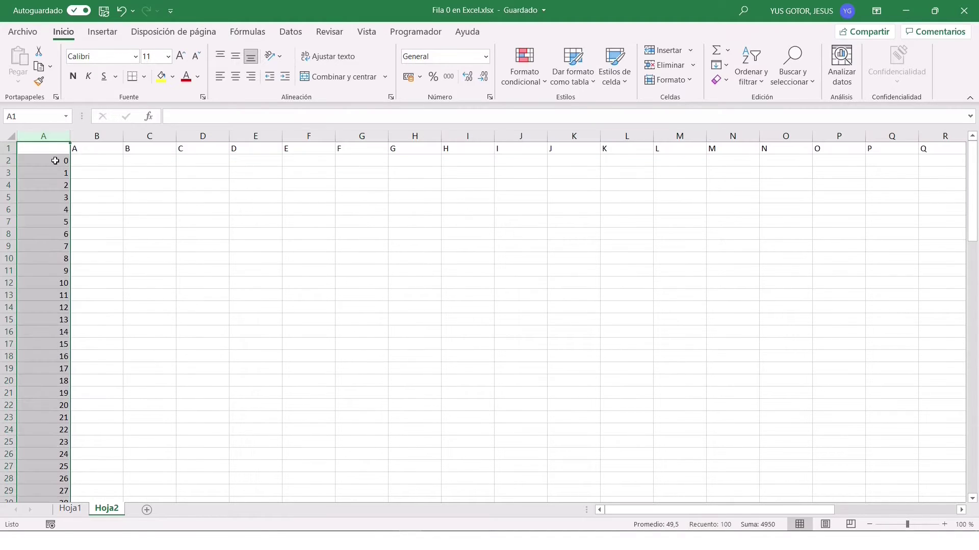
click(100, 162)
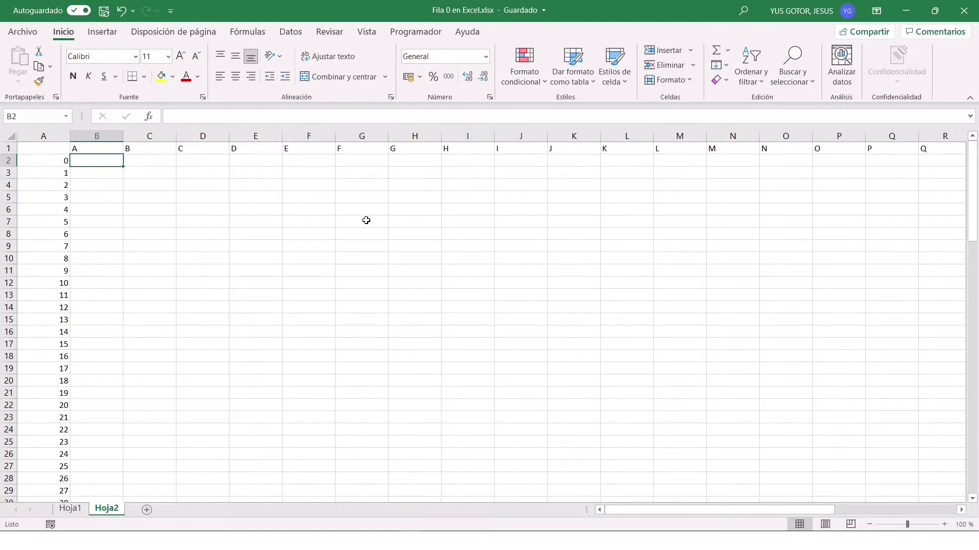
Step: Center the contents of row 1 and give the row a custom gray fill with RGB 230, 230, 230
click(5, 148)
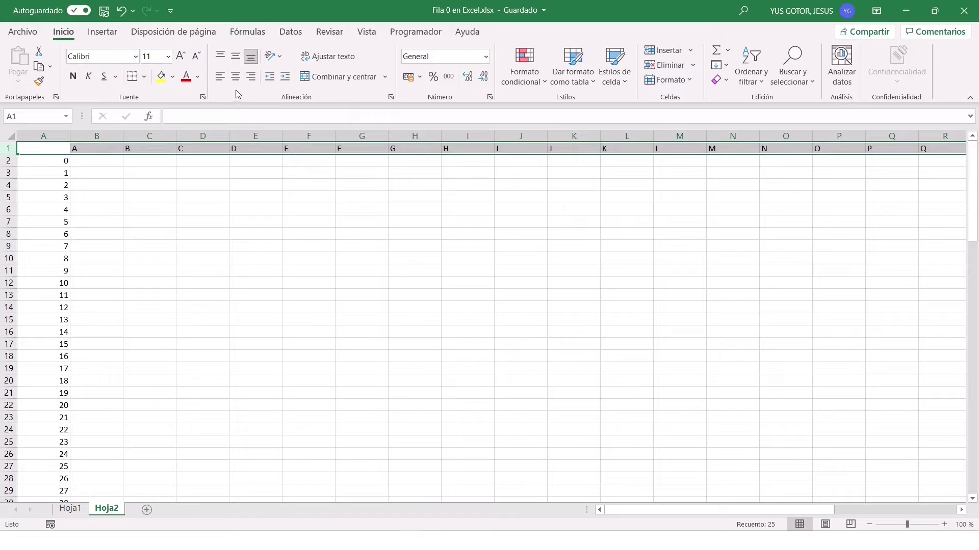
click(236, 77)
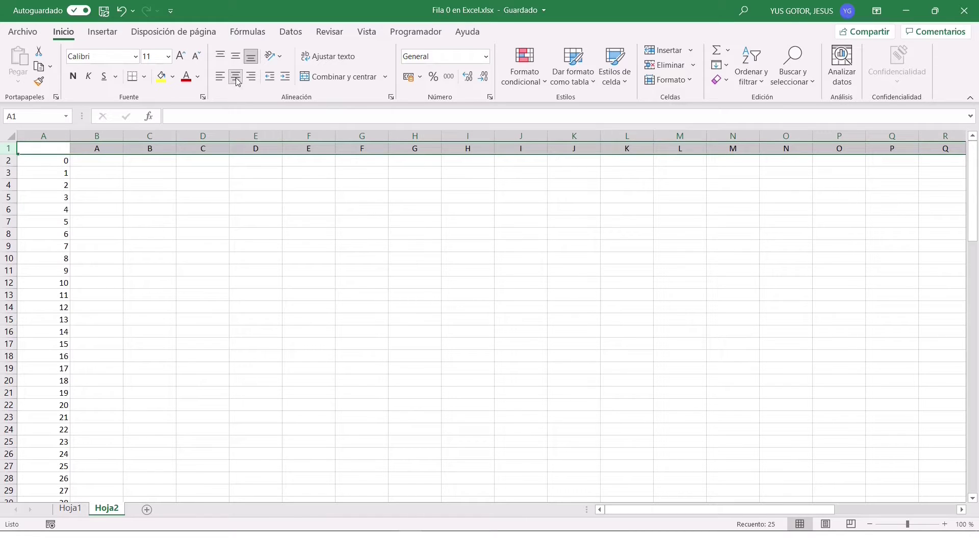
click(173, 78)
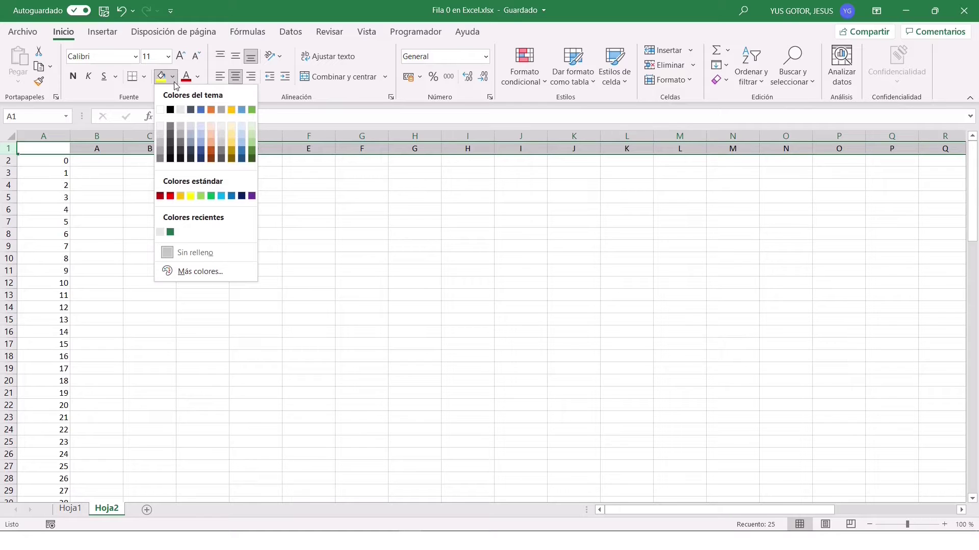
click(203, 275)
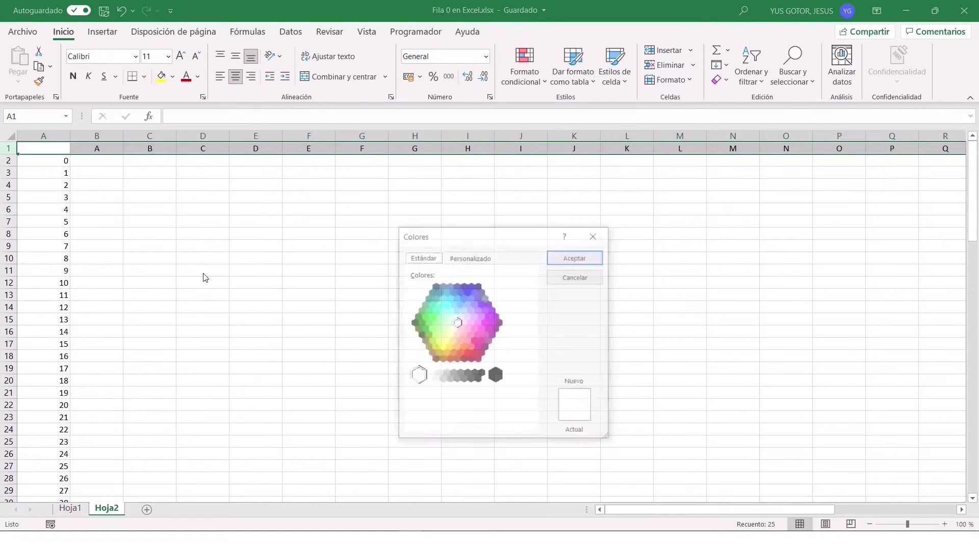
click(471, 260)
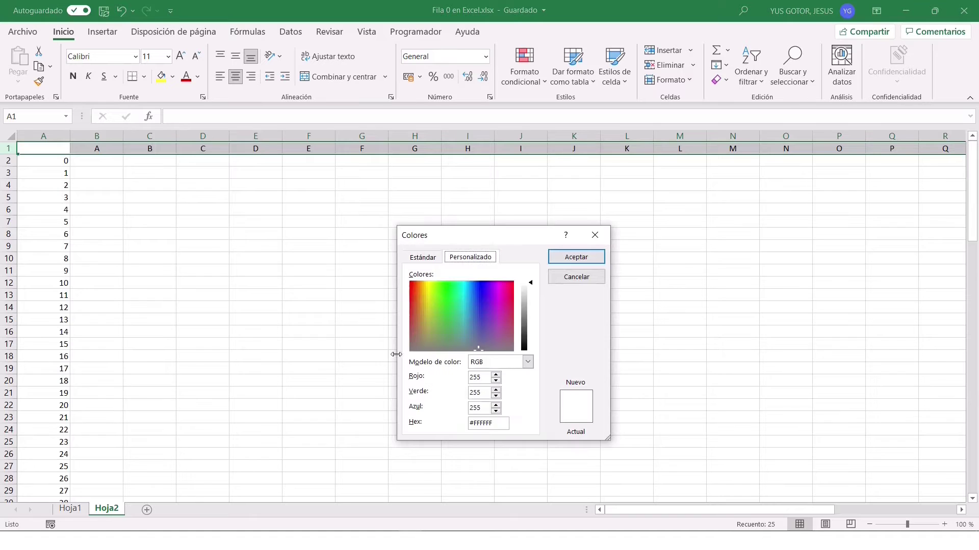
click(495, 380)
key(BackSpace)
key(BackSpace)
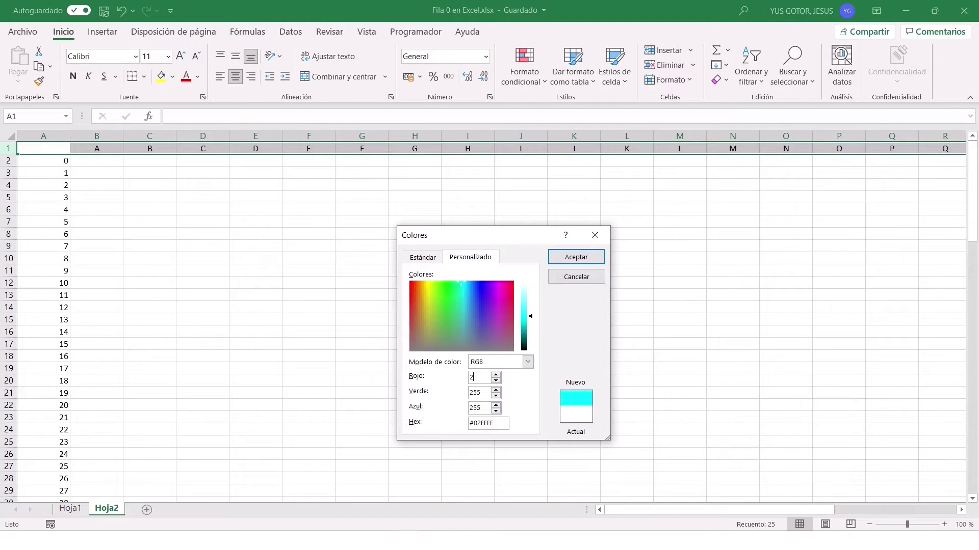
text(30)
key(Tab)
text(230)
key(Tab)
text(23)
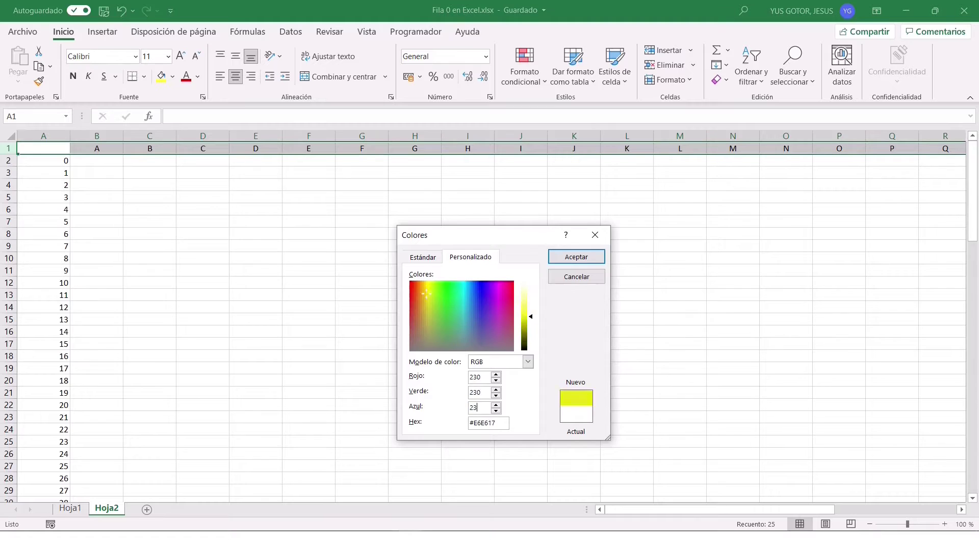
key(Return)
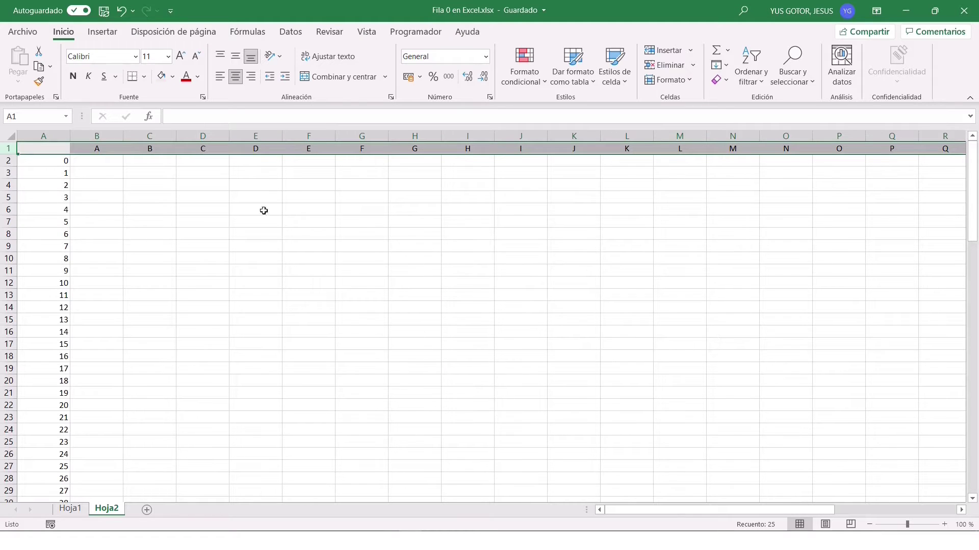
Step: Apply the same gray fill to column A and center its contents horizontally
click(46, 134)
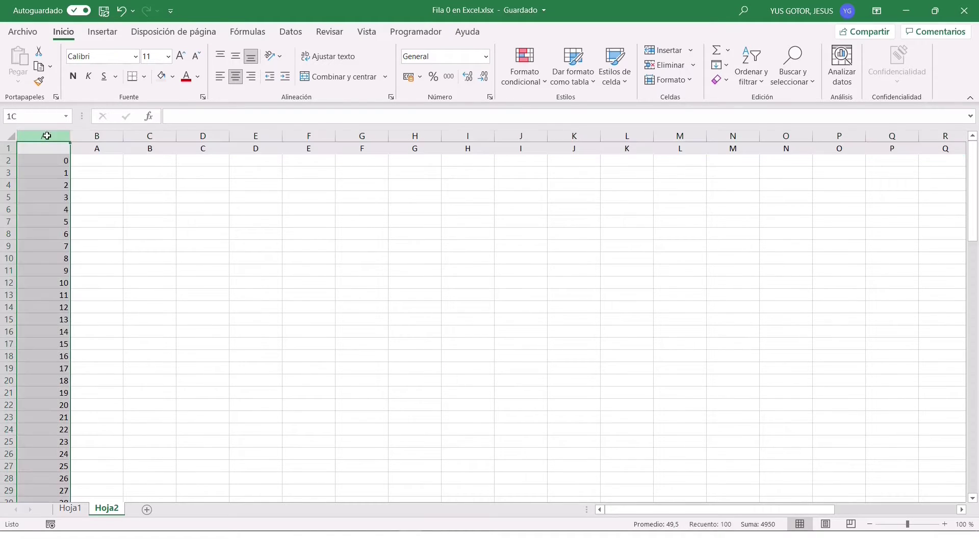
click(161, 77)
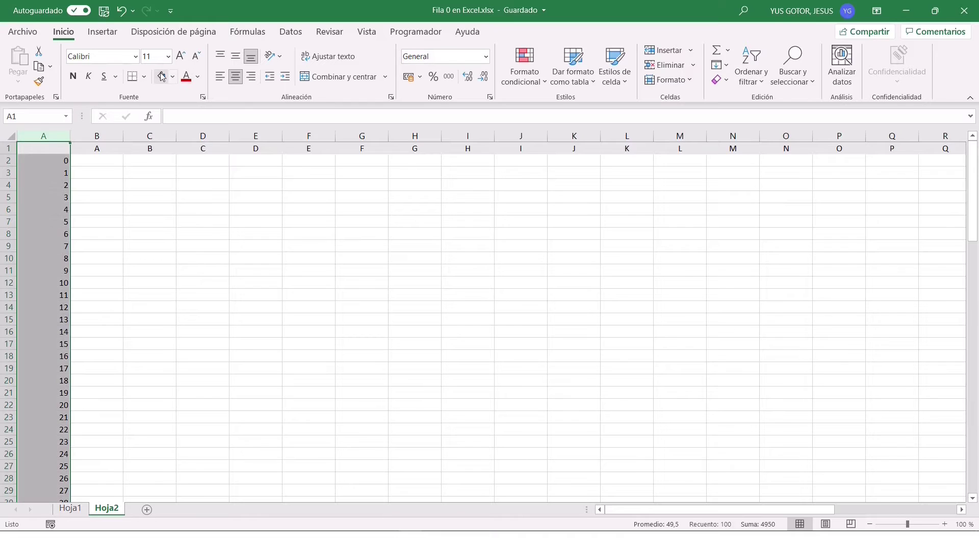
click(222, 77)
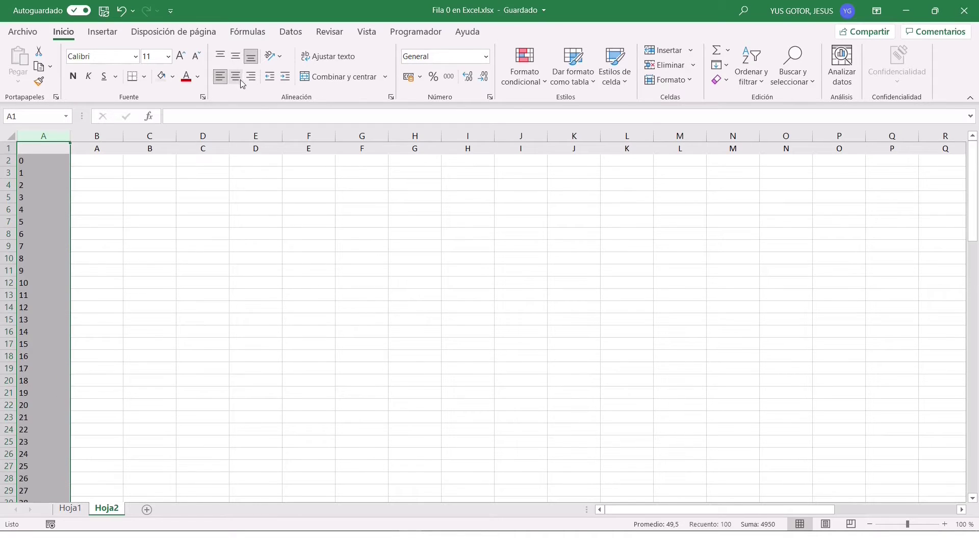
click(237, 78)
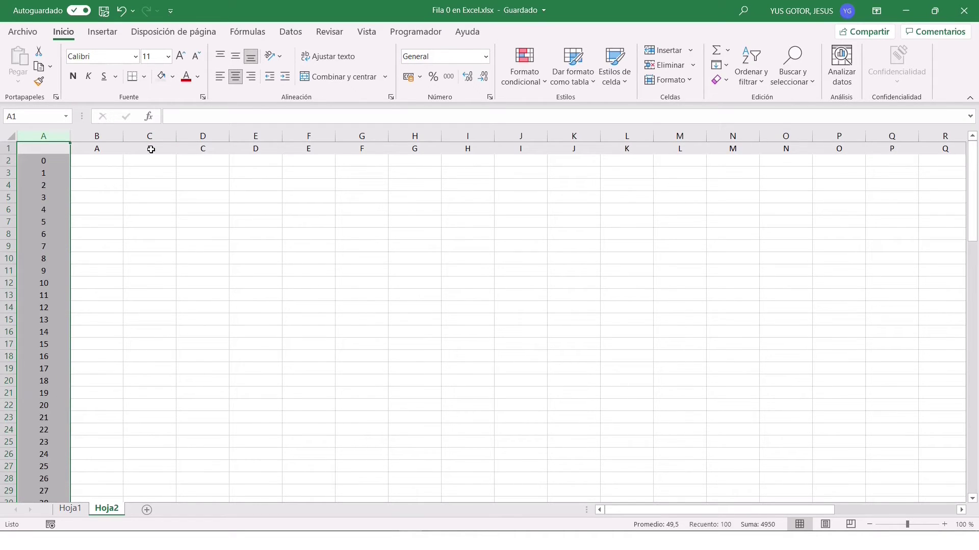
Step: Set the border line color to custom RGB 154, 154, 154 and leave border drawing mode
click(7, 148)
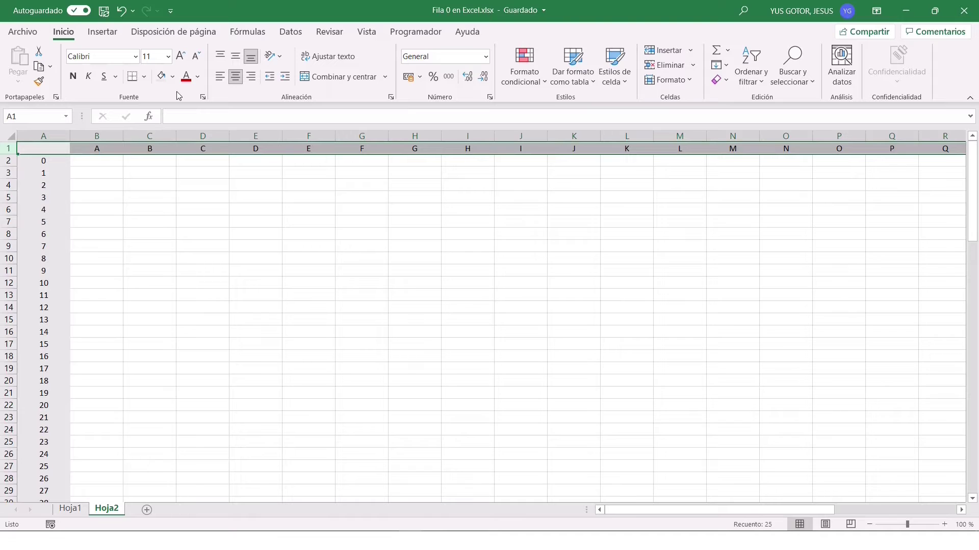
click(144, 76)
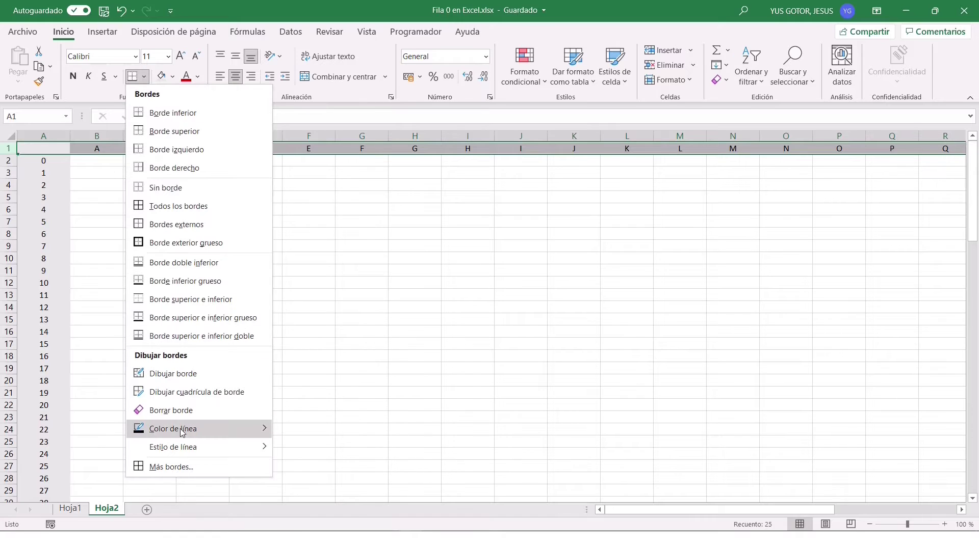
mouse_move(181, 431)
click(316, 519)
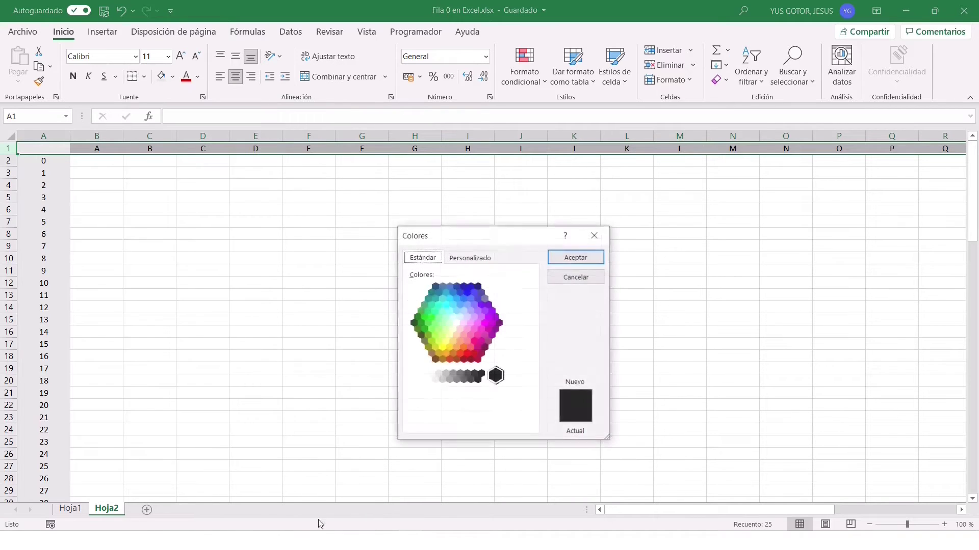
click(475, 258)
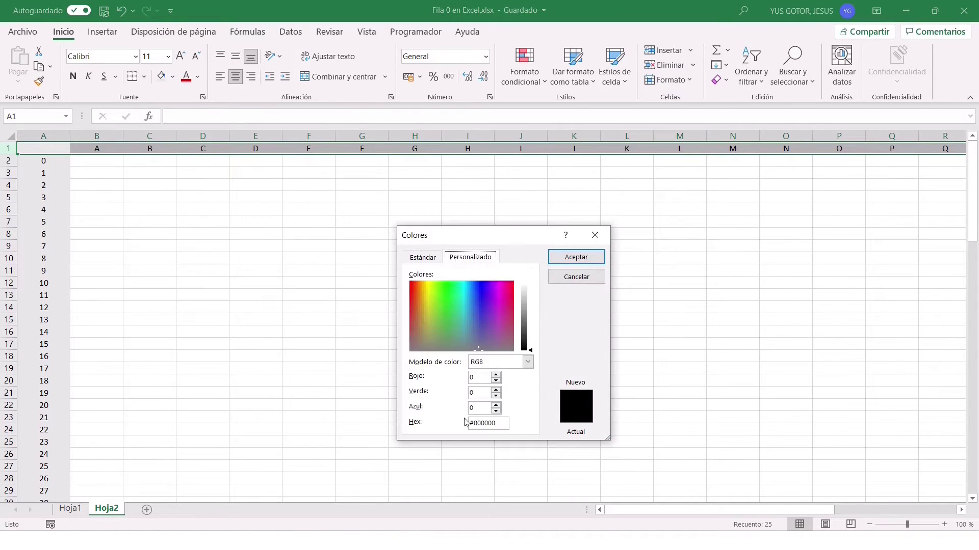
double_click(486, 377)
text(154)
key(Tab)
text(154)
key(Tab)
text(154)
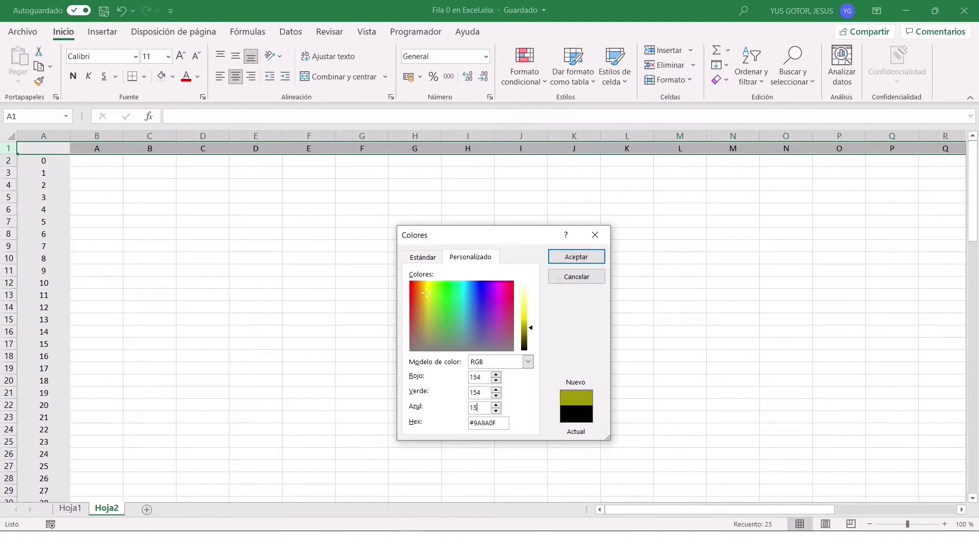
key(Tab)
click(592, 257)
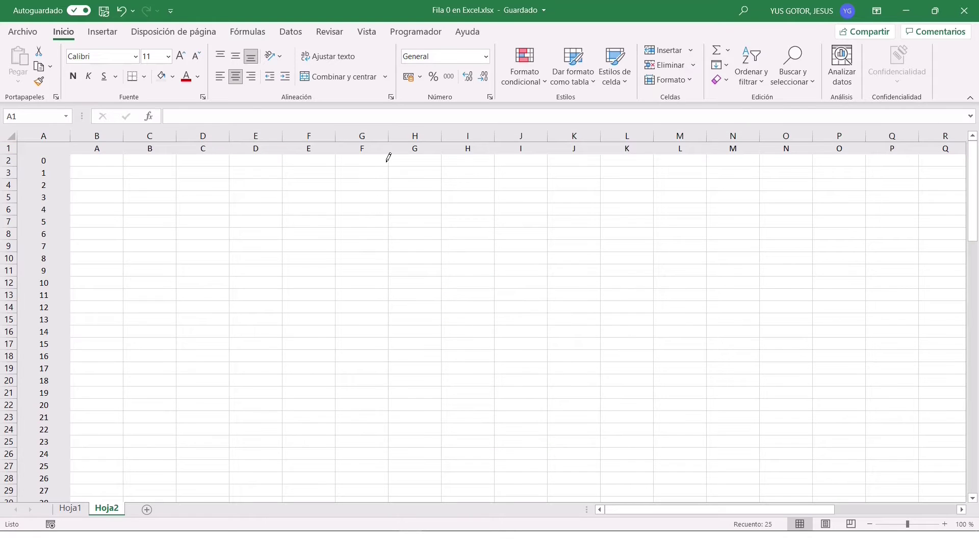
key(Escape)
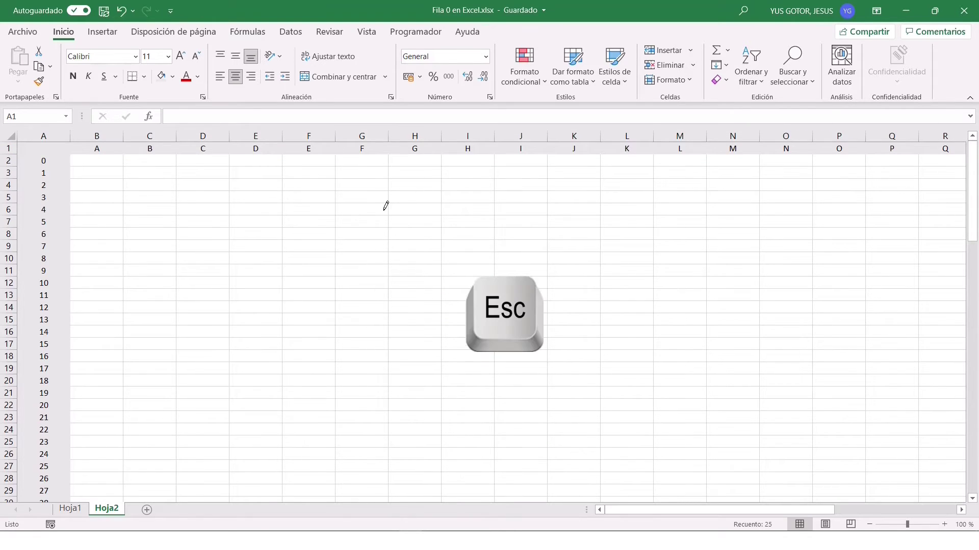
Step: Apply all borders to row 1 and to column A
click(144, 76)
click(138, 209)
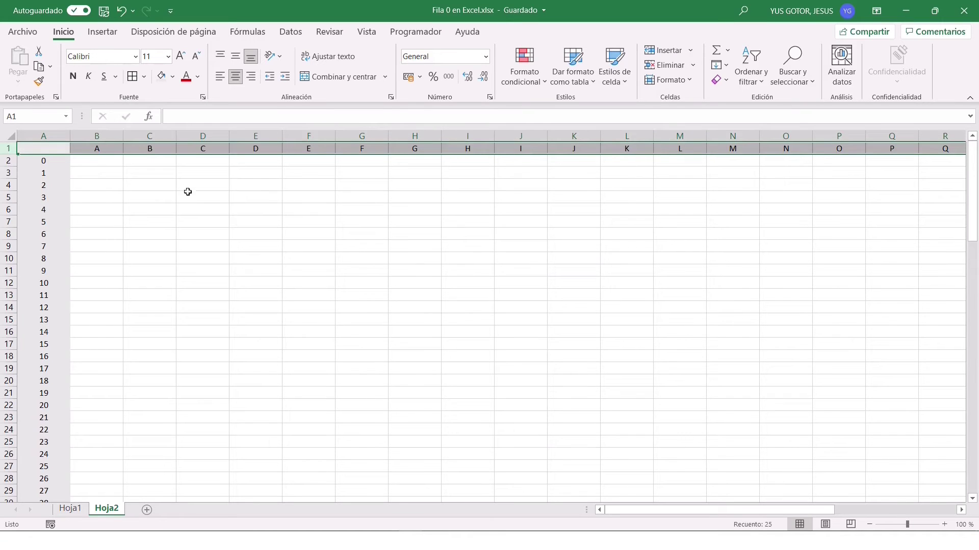
click(46, 136)
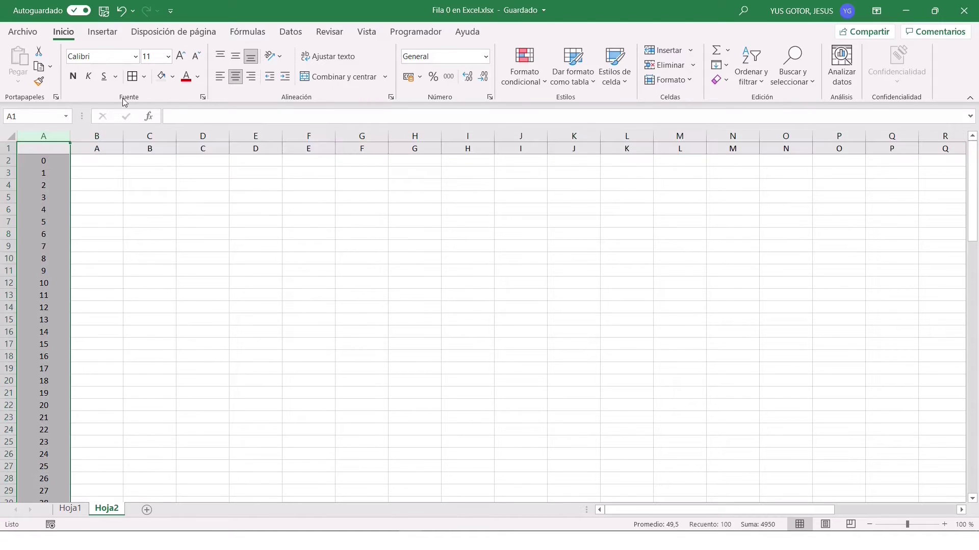
click(183, 175)
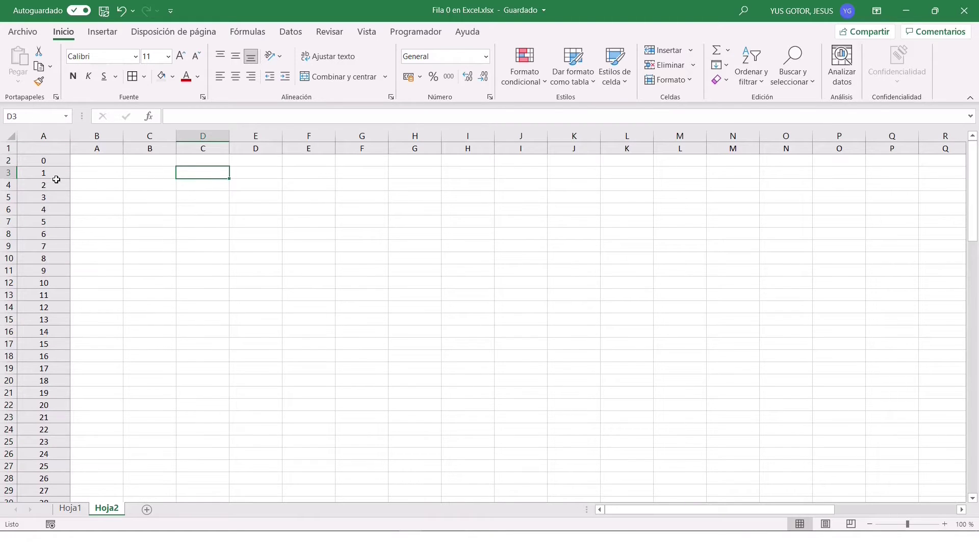
Step: Set the width of column A to 3
click(30, 173)
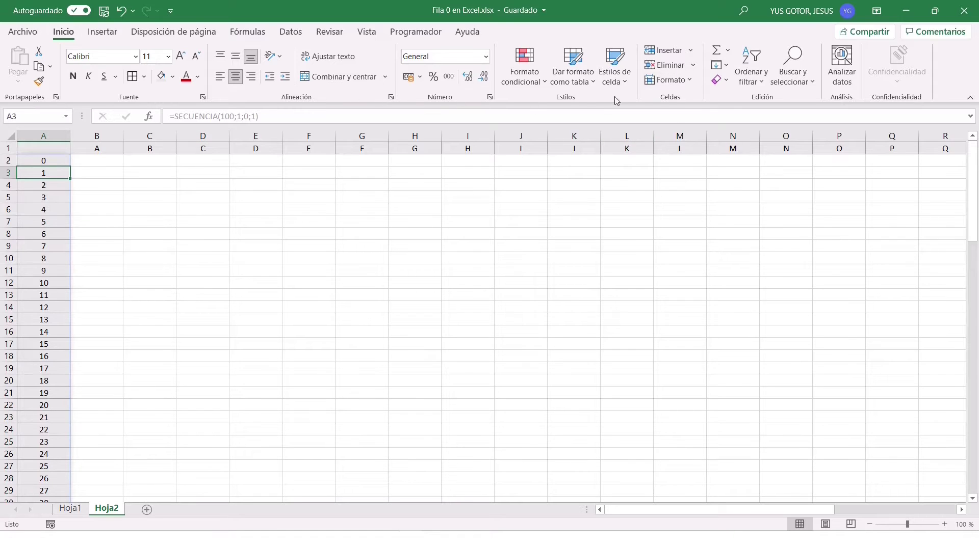
click(690, 79)
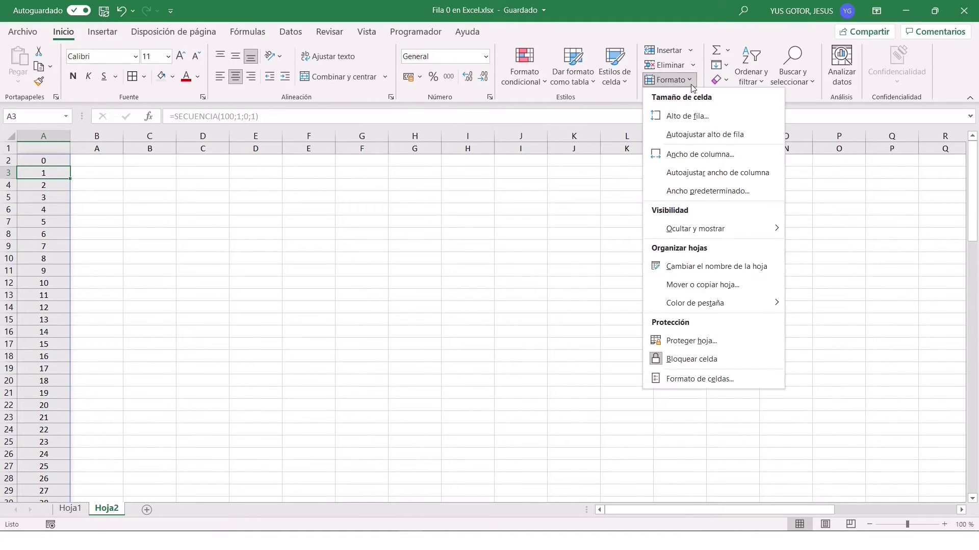
click(697, 154)
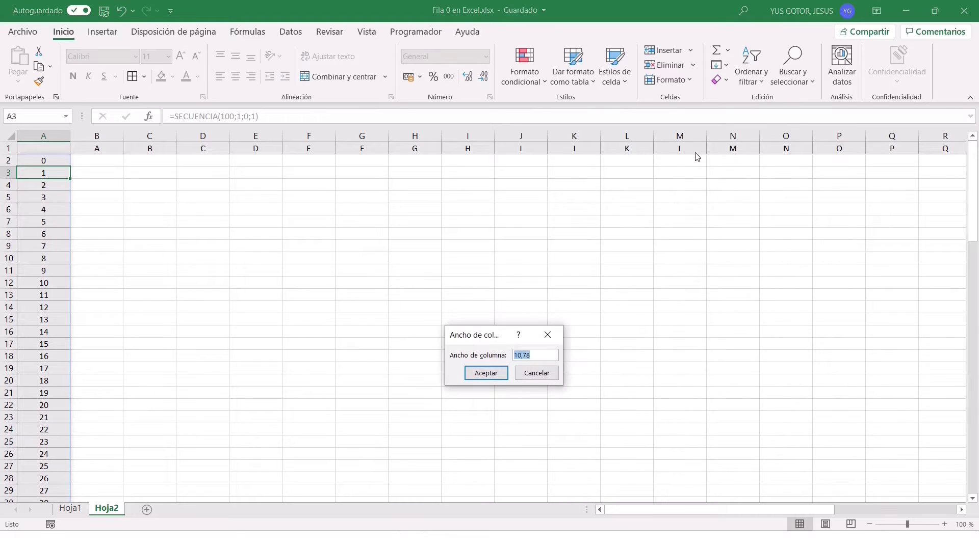
text(3)
key(Return)
key(Right)
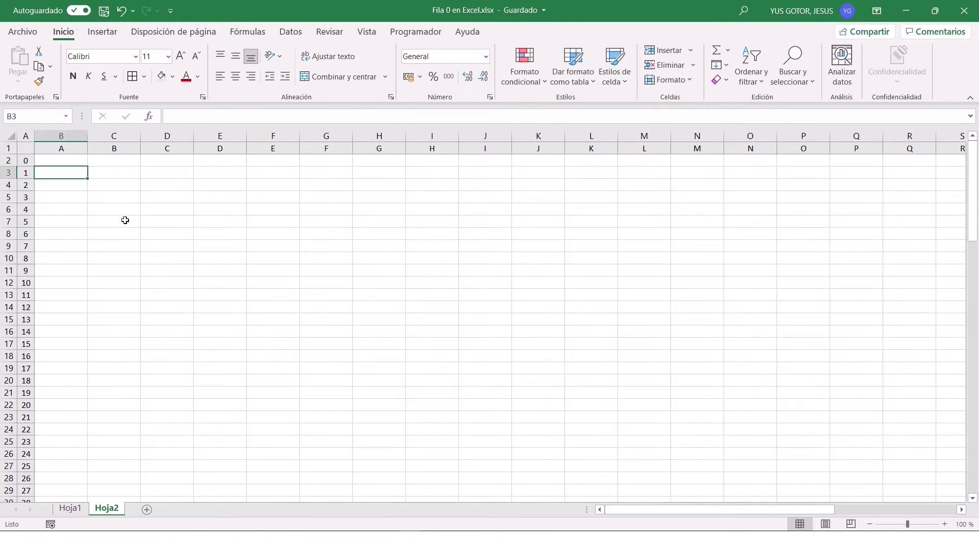
key(ctrl+a)
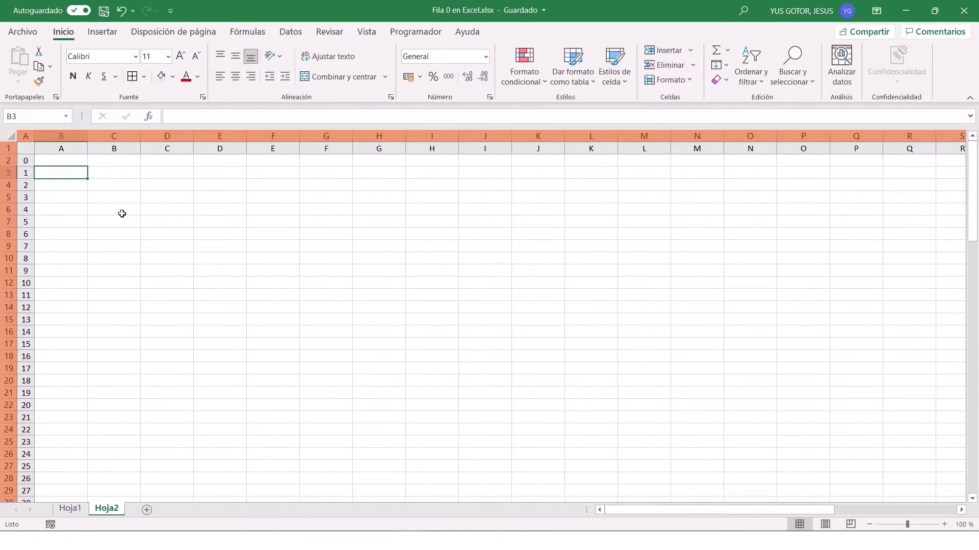
click(51, 174)
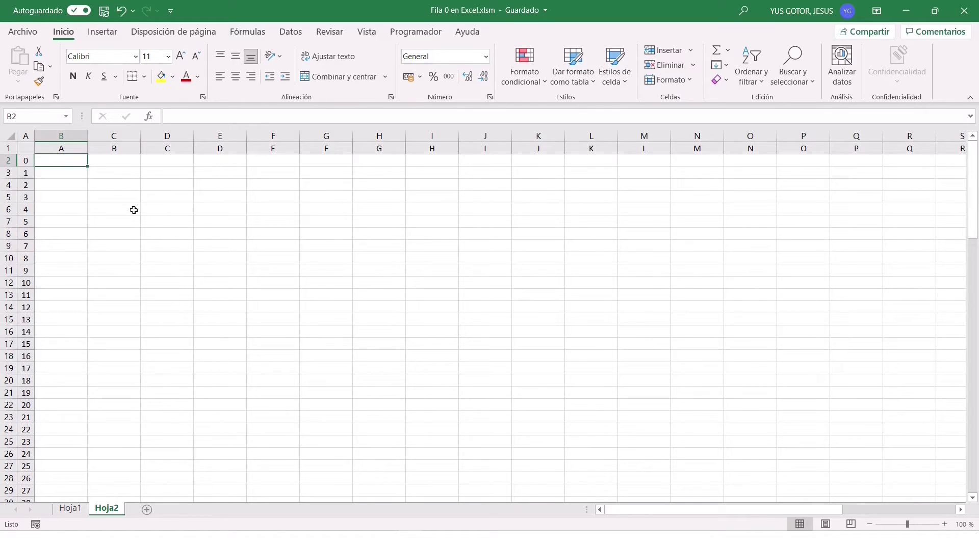
click(108, 173)
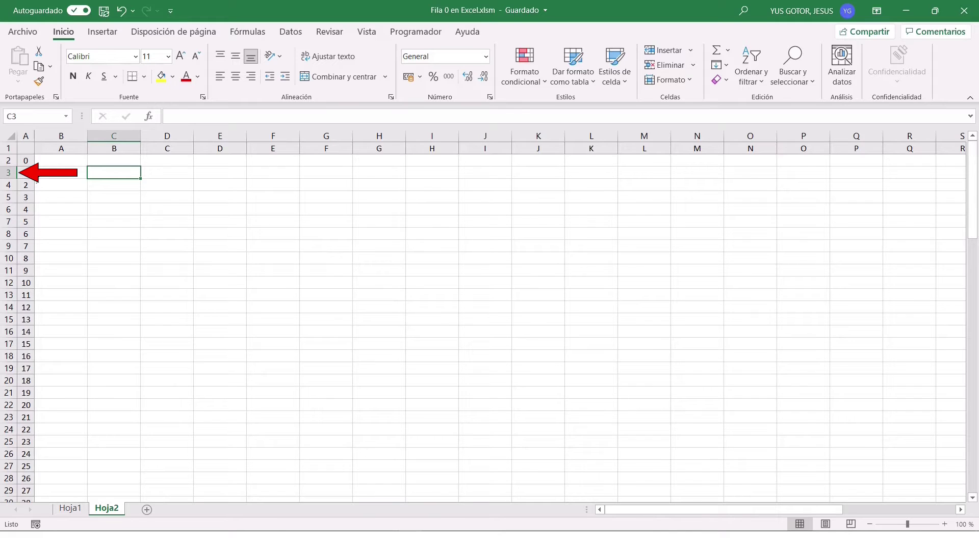
click(63, 186)
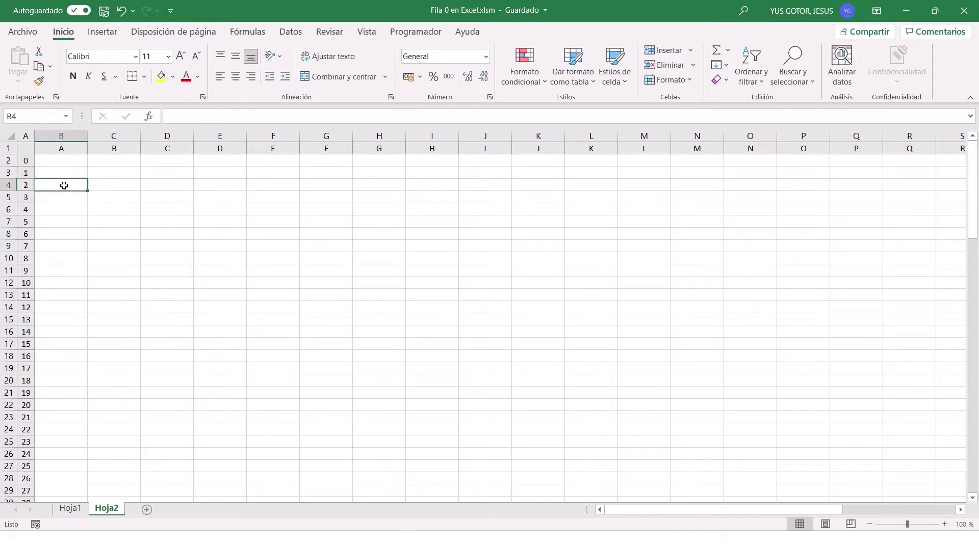
click(156, 174)
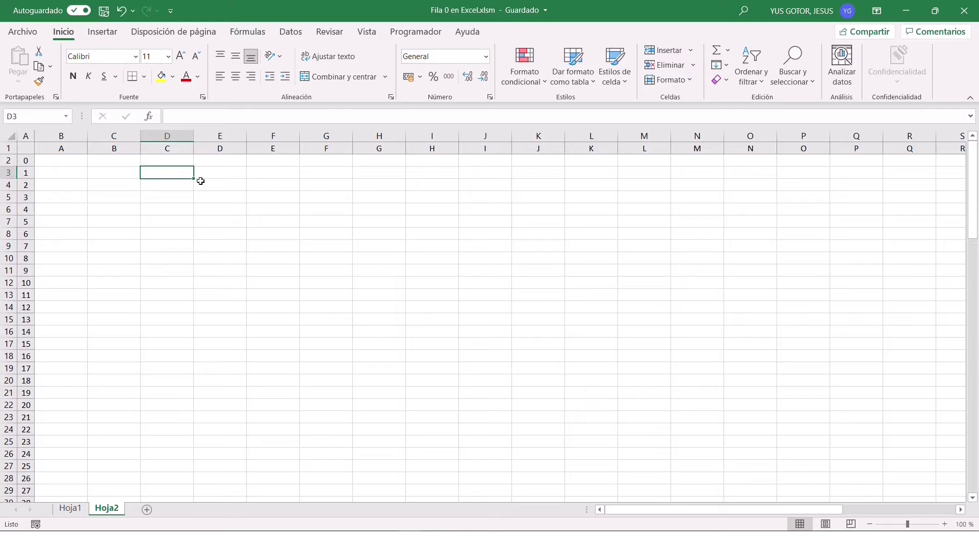
click(168, 223)
click(120, 185)
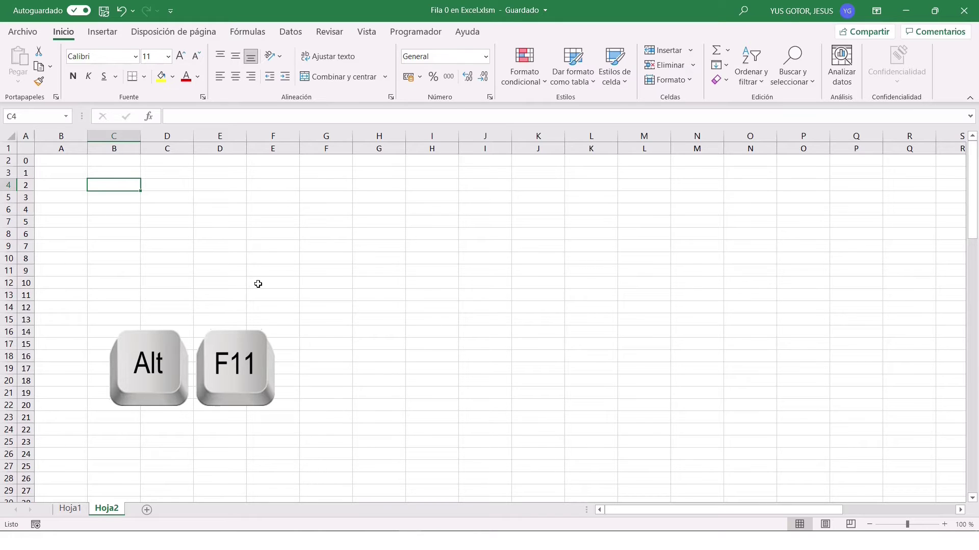
Step: Open the Visual Basic editor and create the Worksheet SelectionChange event procedure in the Hoja2 code module
key(alt+F11)
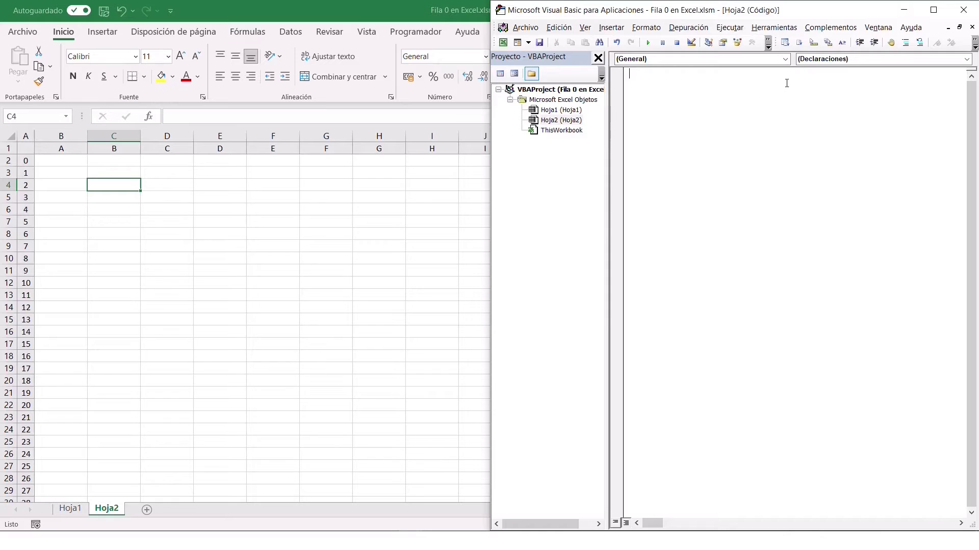
click(785, 59)
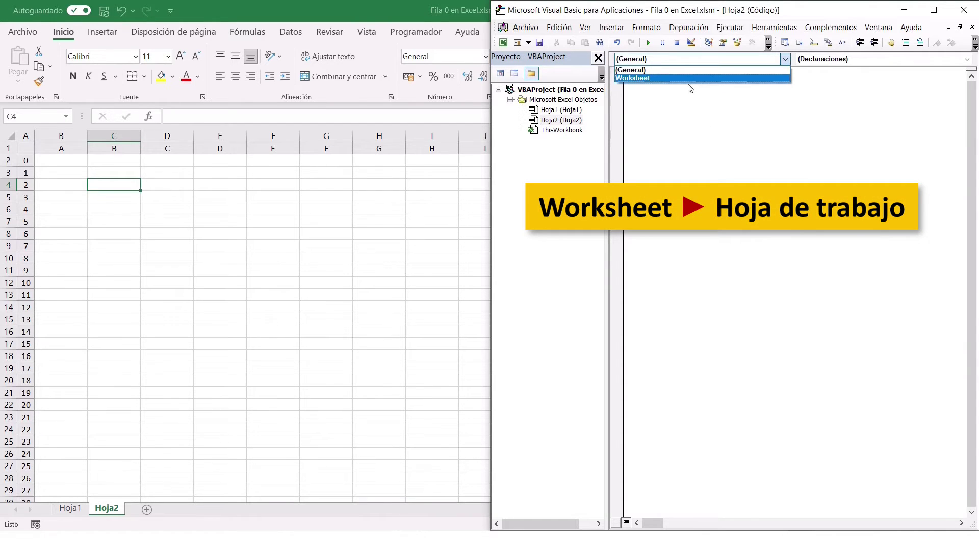
click(663, 79)
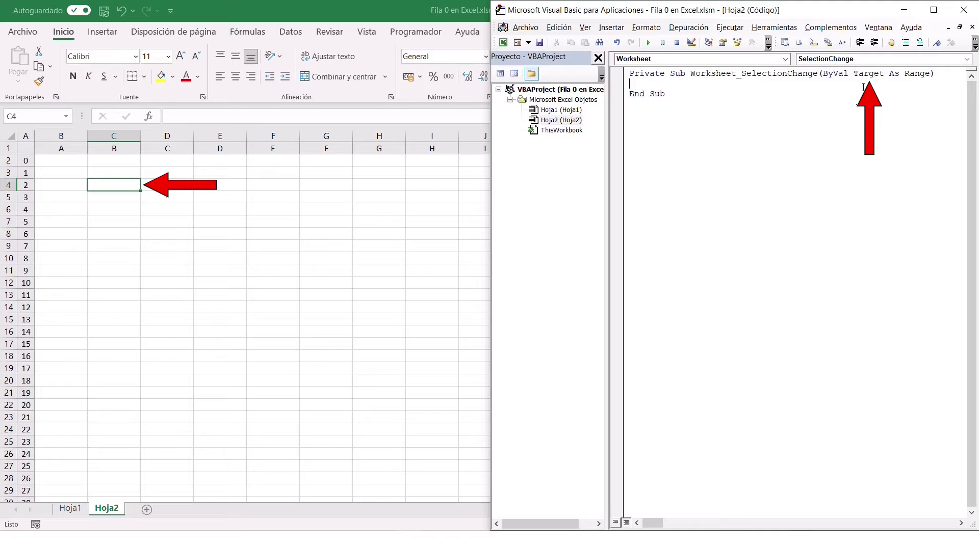
Step: Add the line MsgBox Target.Address inside the Worksheet_SelectionChange procedure
key(Return)
key(Tab)
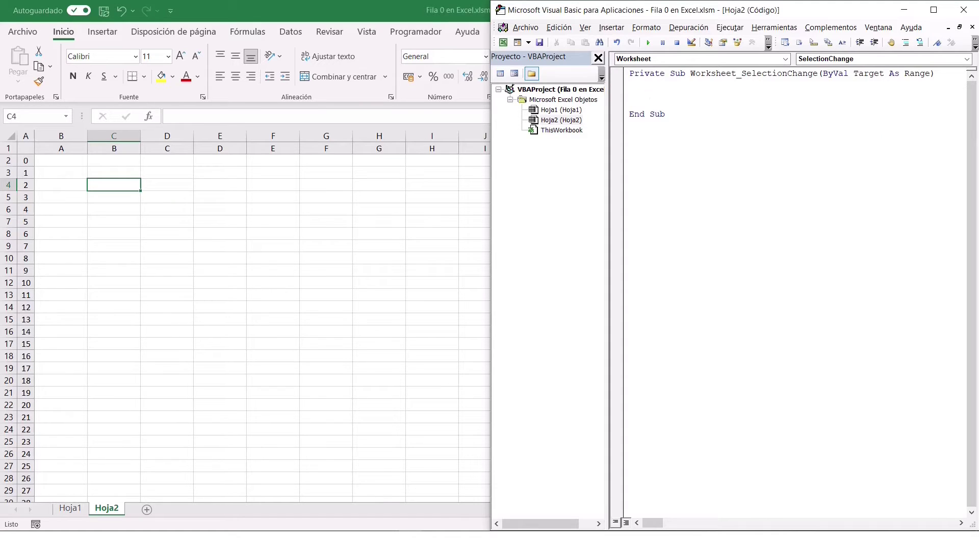
text(msgbox)
key(Down)
text(target)
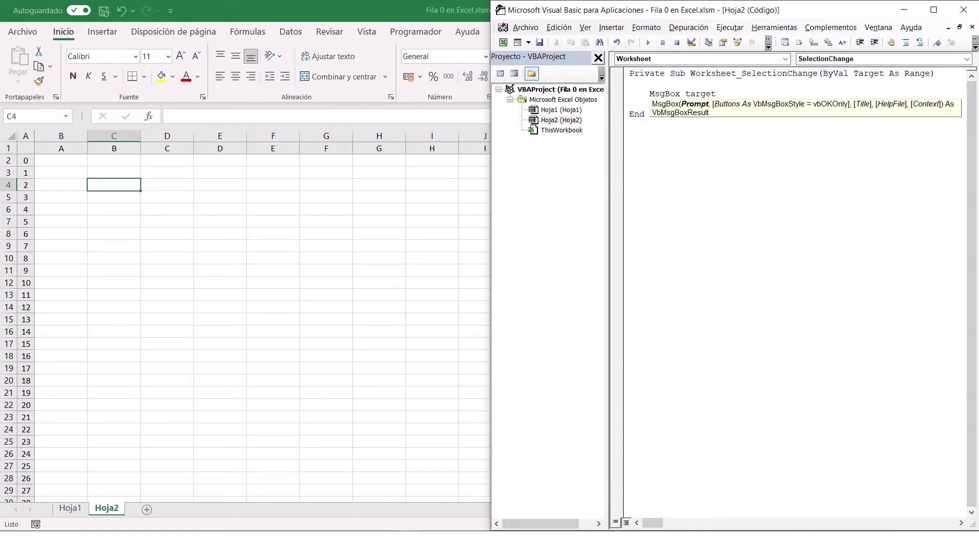
text(.)
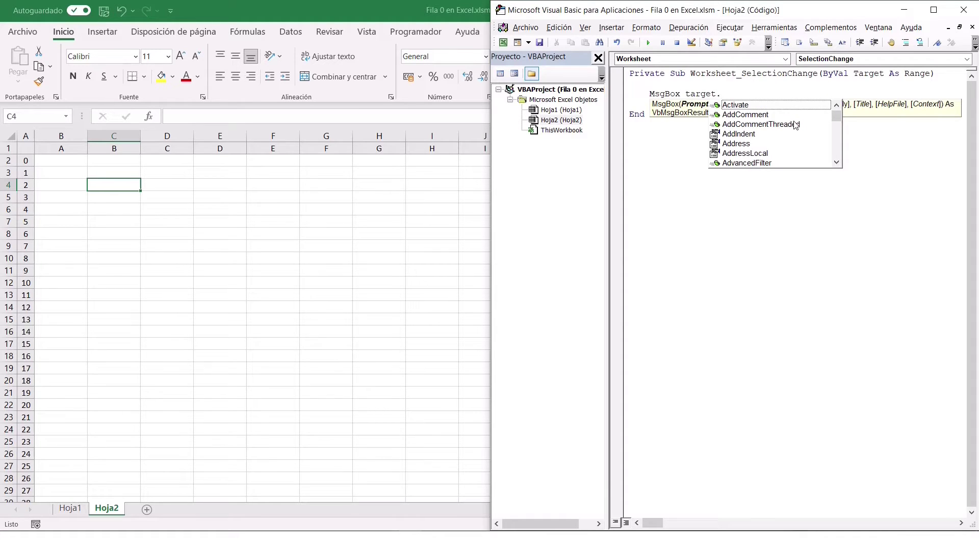
text(add)
key(Down)
key(Down)
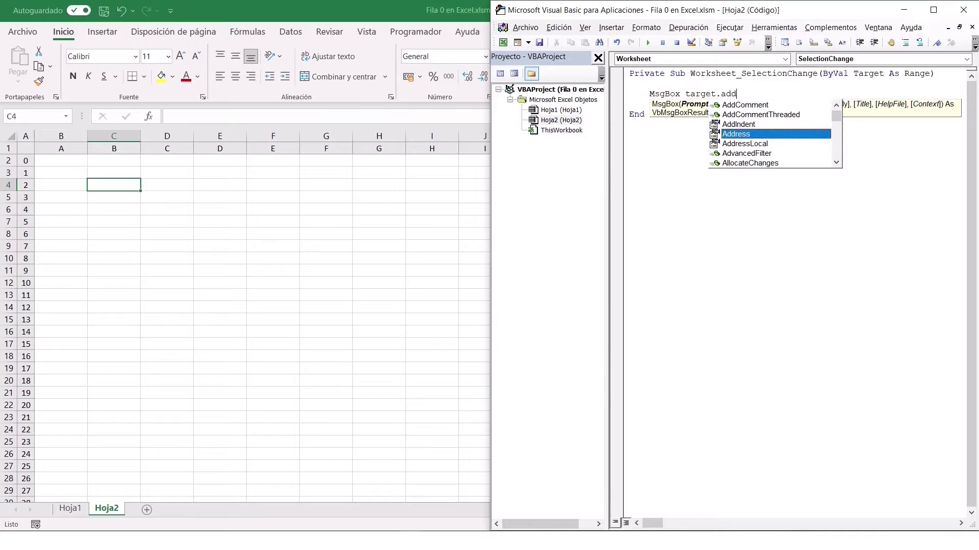
key(Tab)
Step: Return to the Excel sheet, test the event by selecting cell E5, and dismiss the message box
click(377, 19)
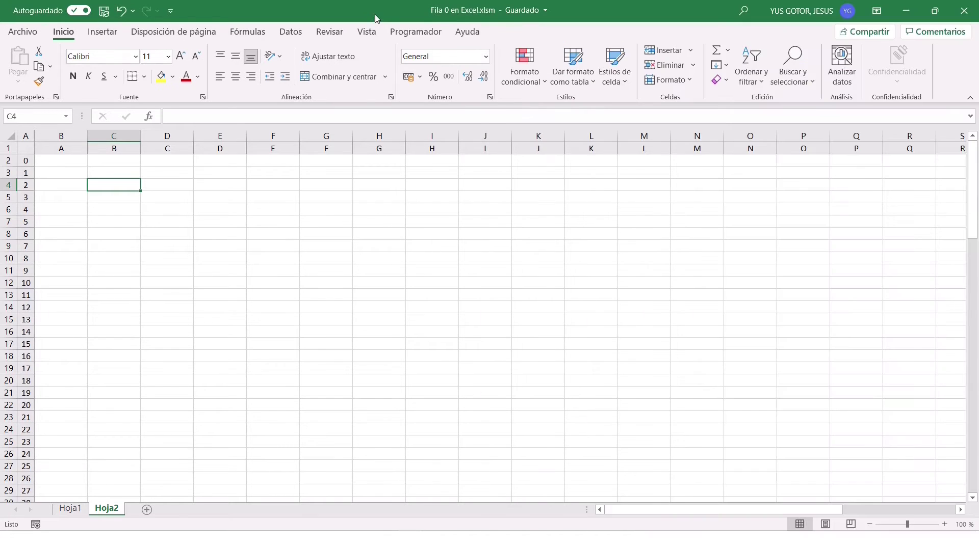
click(216, 197)
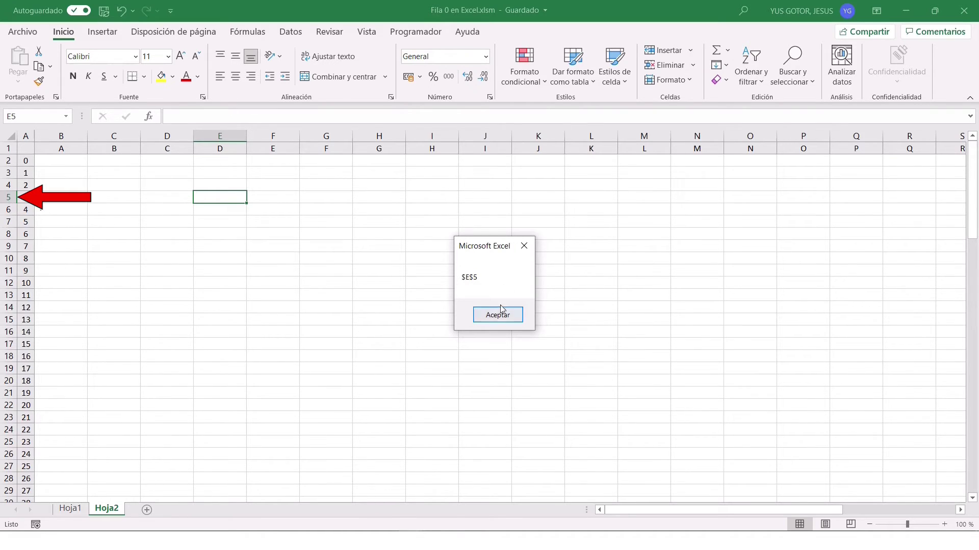
click(492, 316)
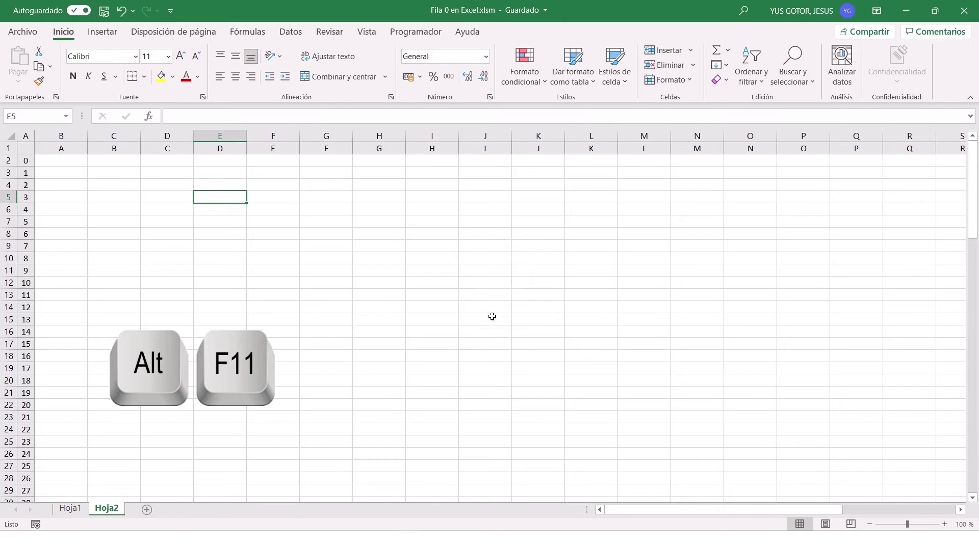
Step: Return to the Visual Basic editor and delete the MsgBox line, leaving a blank line in the procedure body
key(alt+F11)
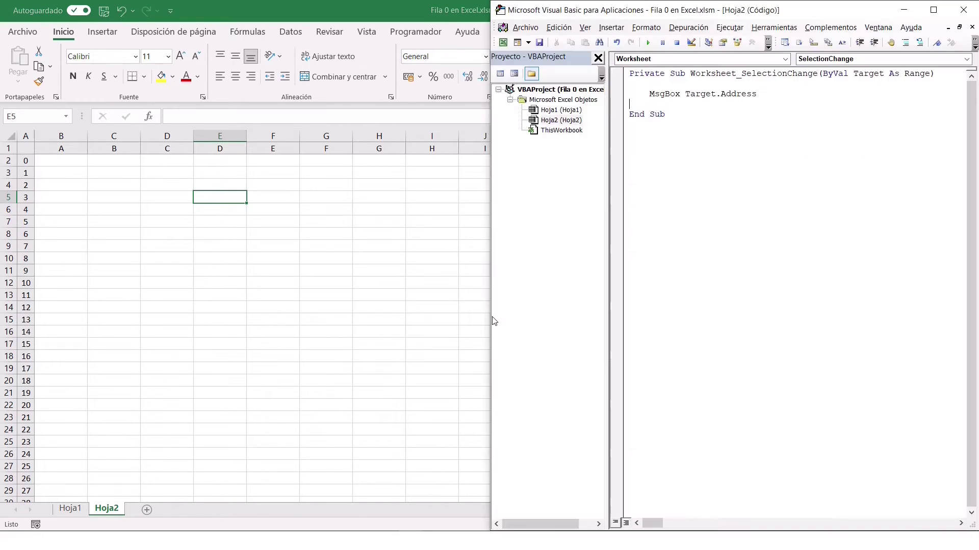
click(622, 96)
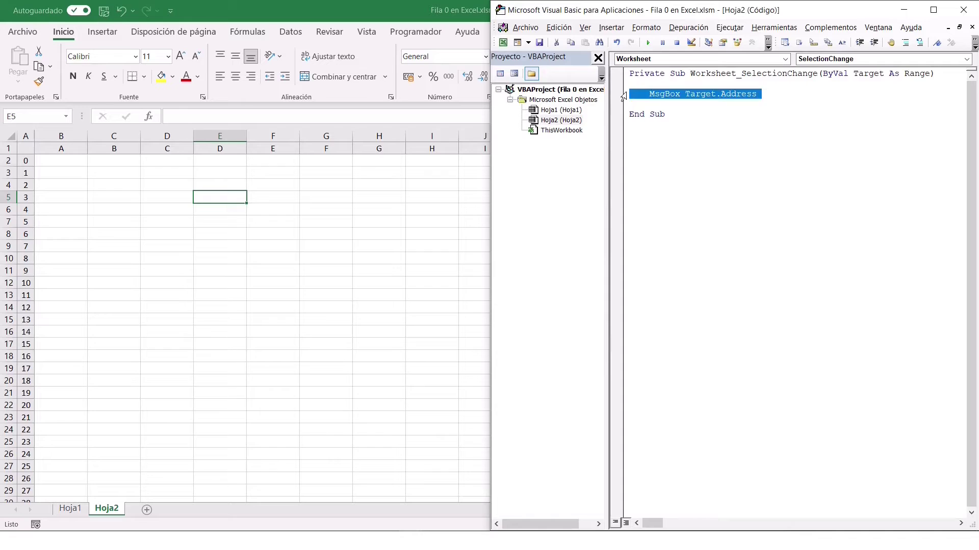
key(Delete)
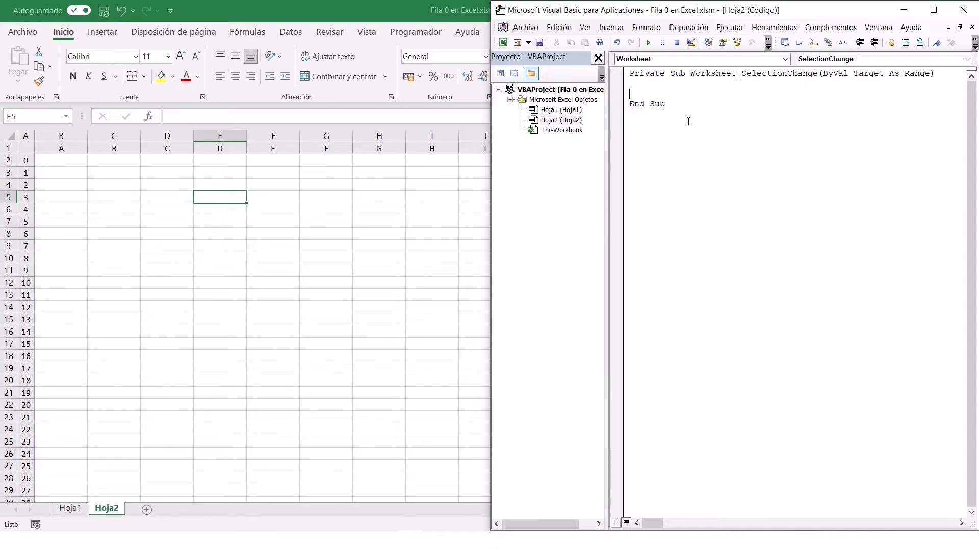
key(Return)
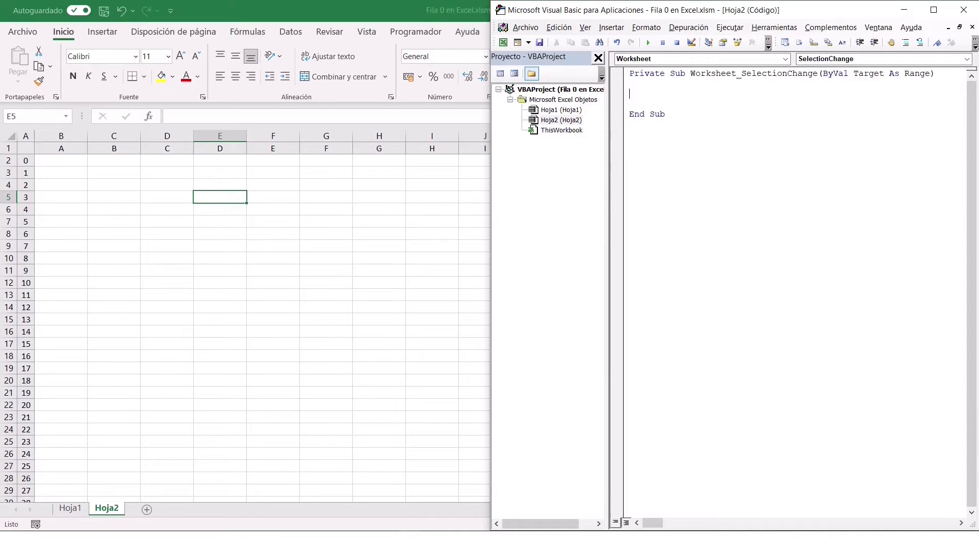
click(107, 172)
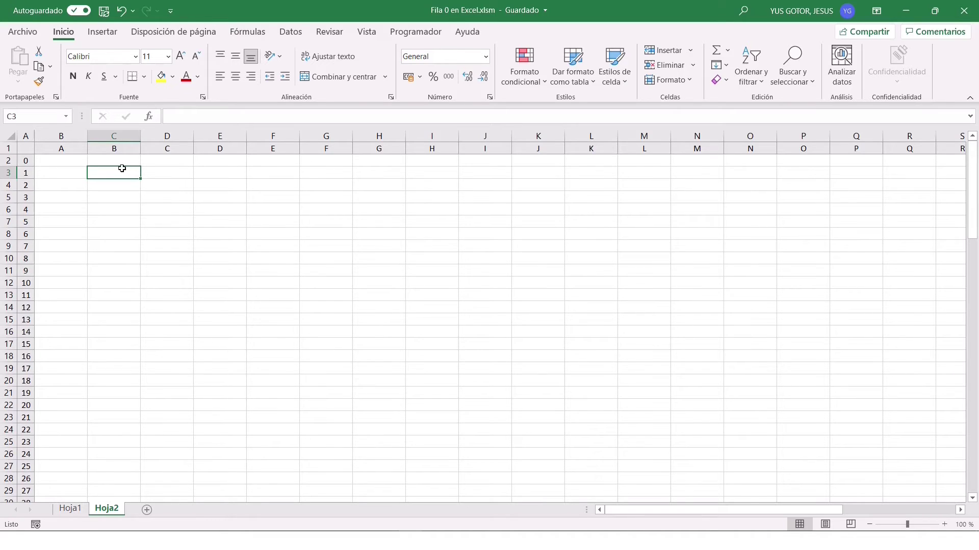
key(F9)
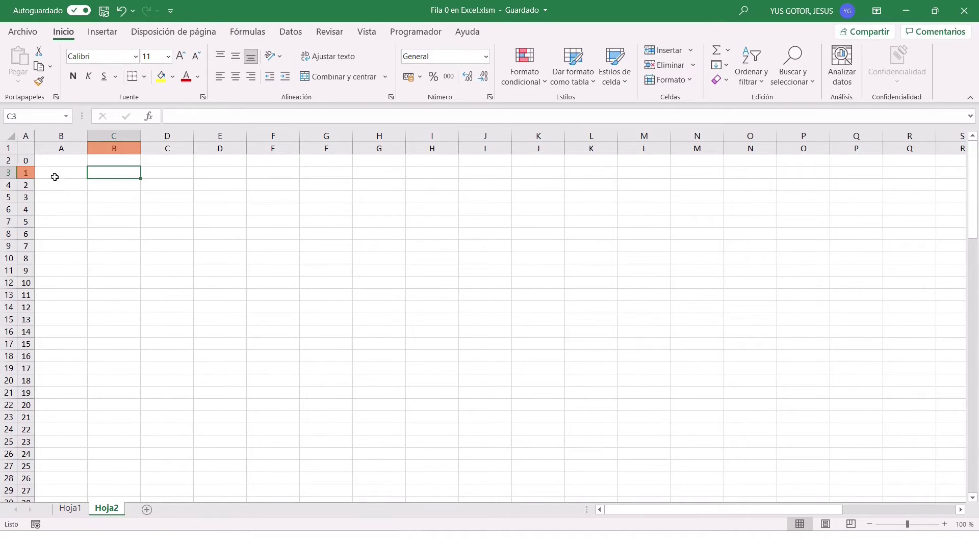
click(157, 222)
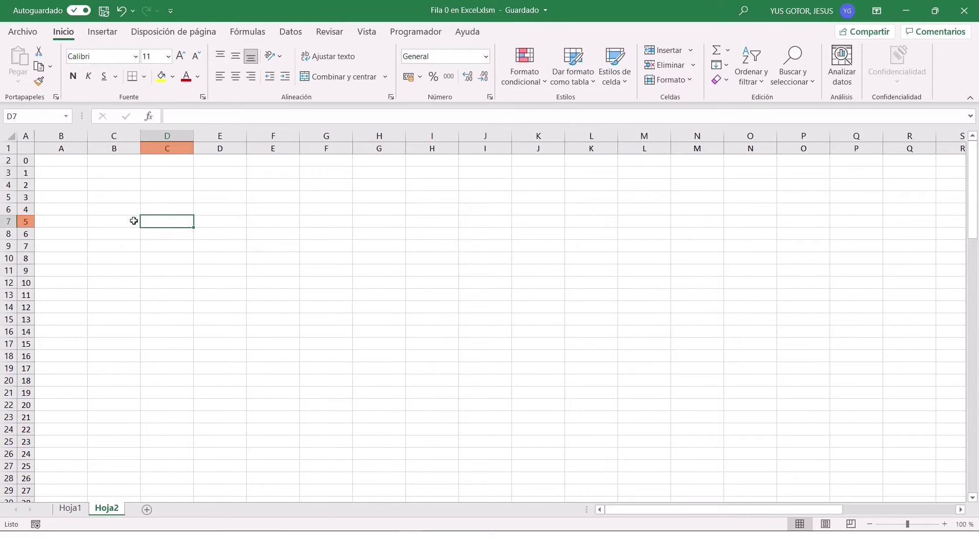
Step: In the Visual Basic editor, begin the SelectionChange statement Cells(1, Target.Column).Interior.Color = without its color value
key(alt+F11)
text(cells)
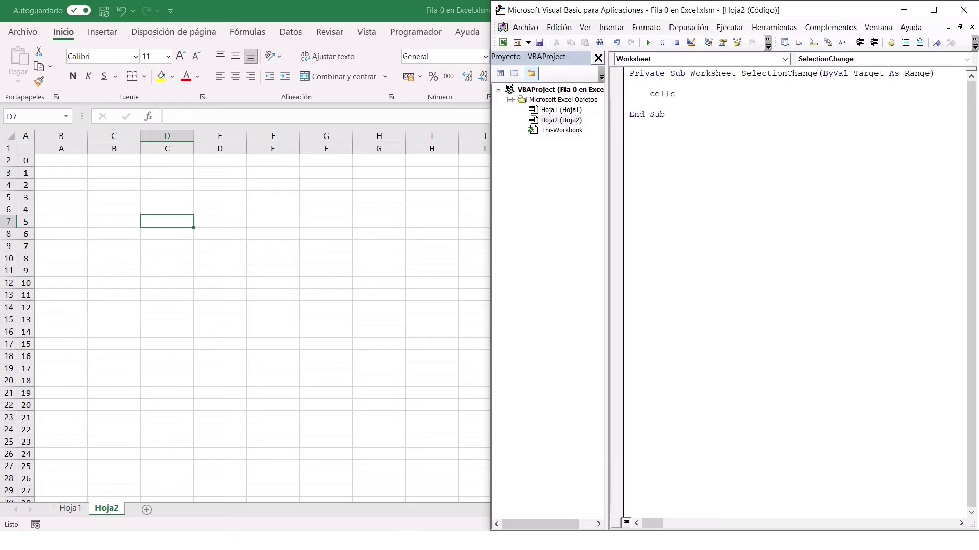
text((1,target.Column).inte)
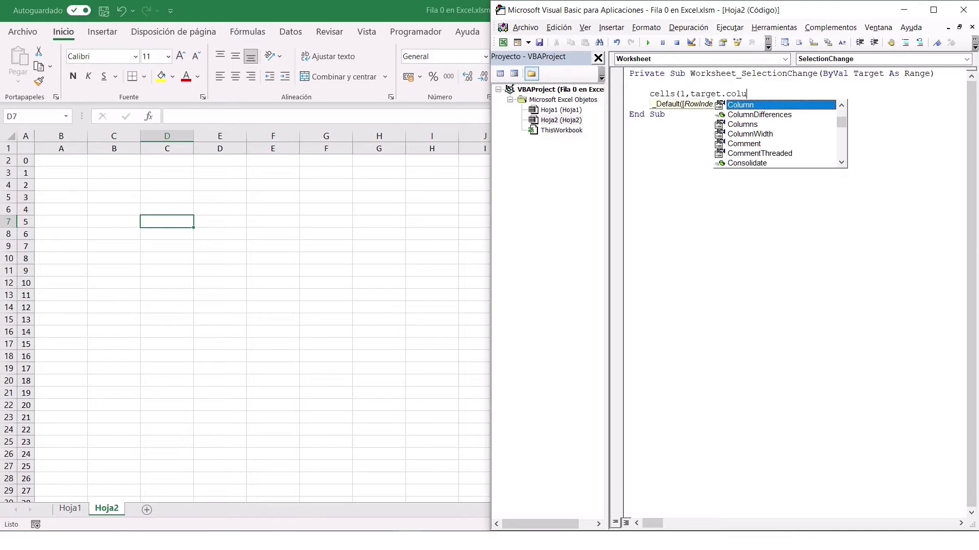
text(rior.color =)
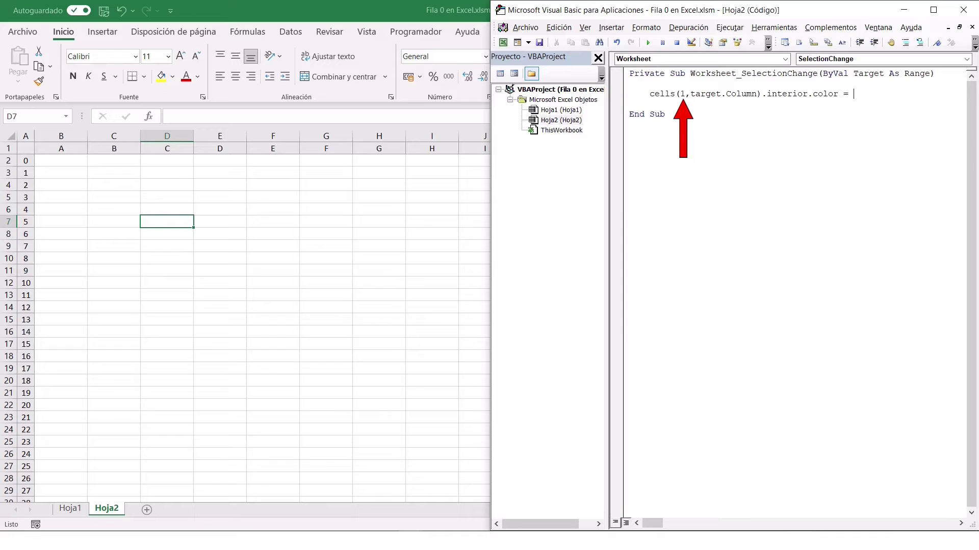
click(913, 105)
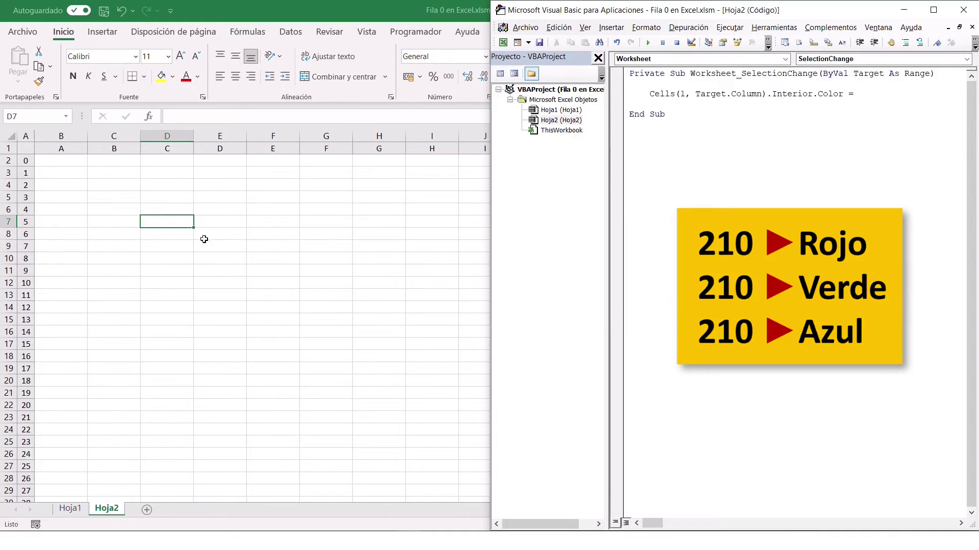
key(BackSpace)
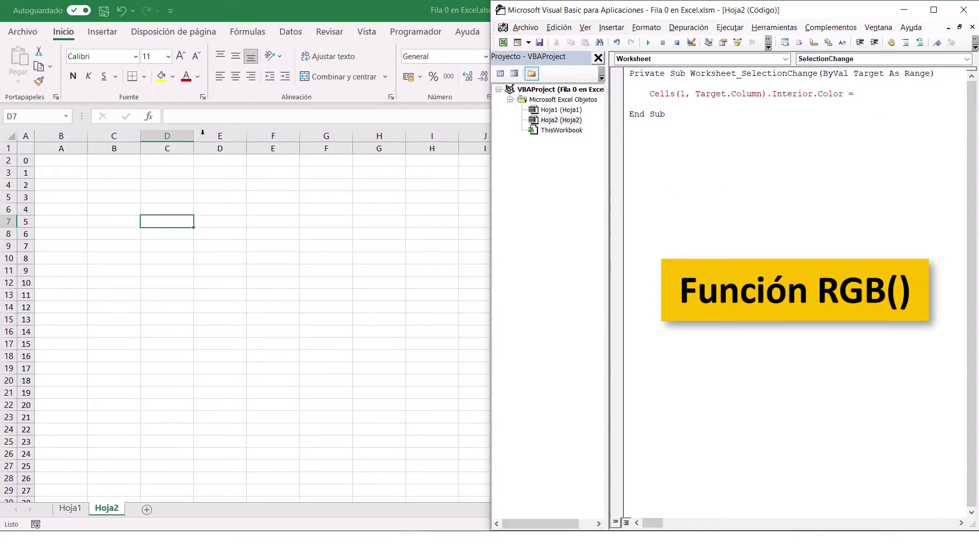
Step: Examine the red, green and blue components in the custom fill color dialog in Excel and close it without applying
click(174, 77)
click(184, 278)
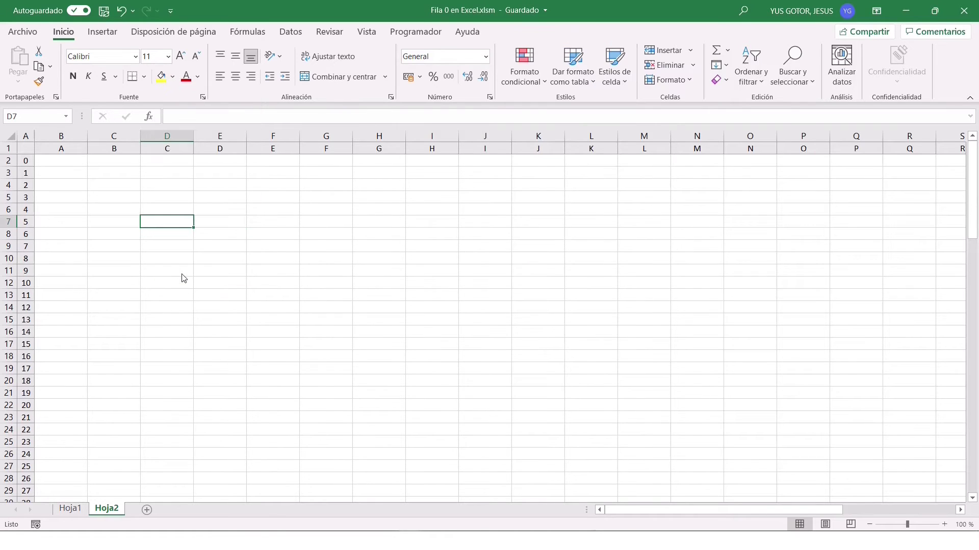
click(481, 259)
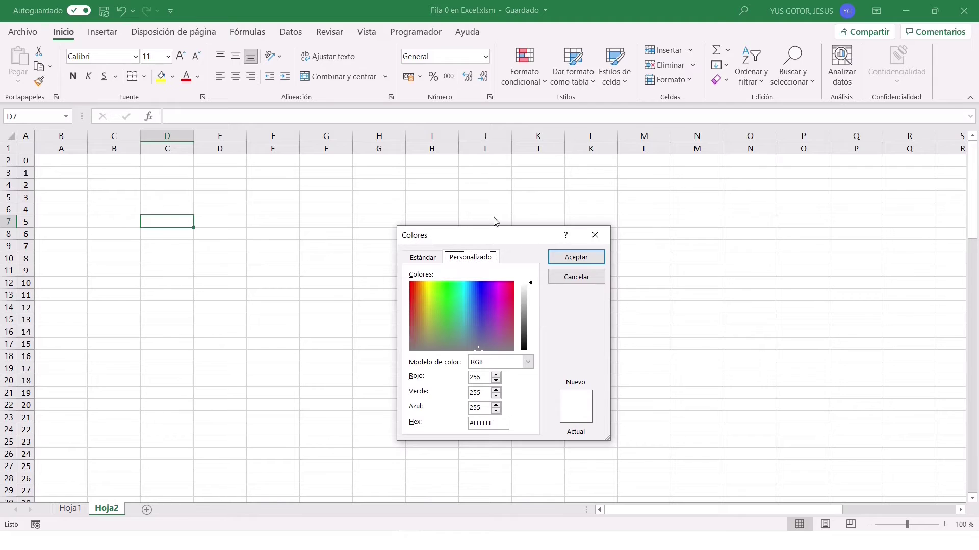
click(556, 277)
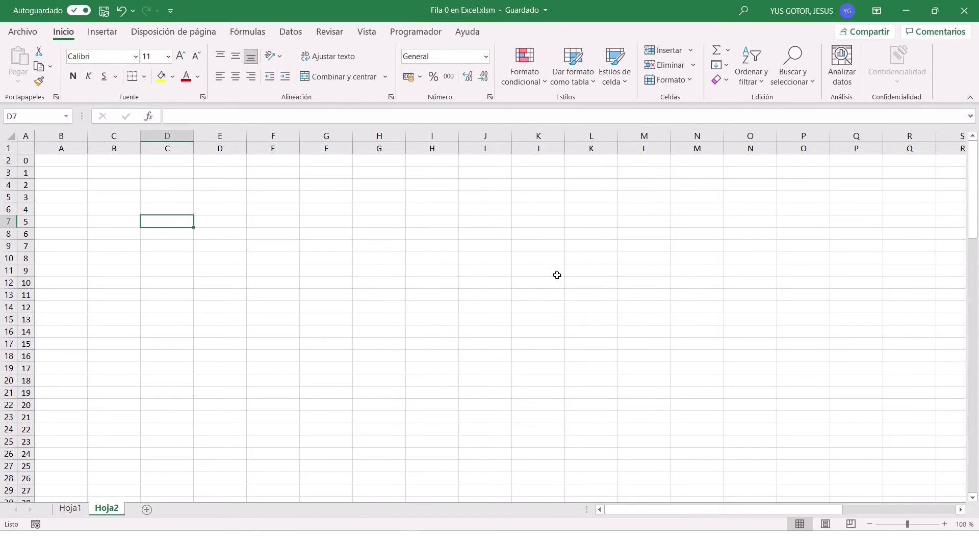
Step: In the Visual Basic editor, complete the Cells(1, Target.Column).Interior.Color statement with RGB(210, 210, 210) and start a new line
key(alt+F11)
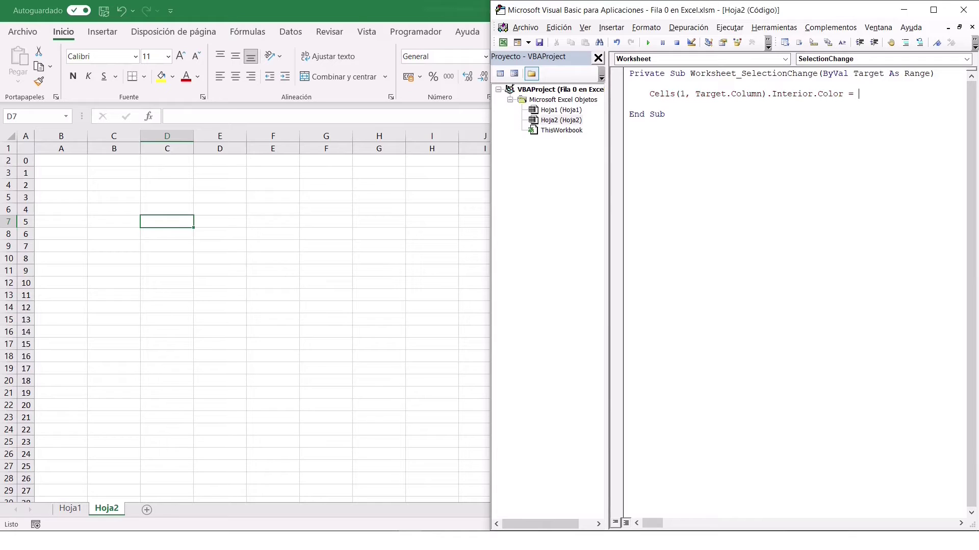
text(RGB()
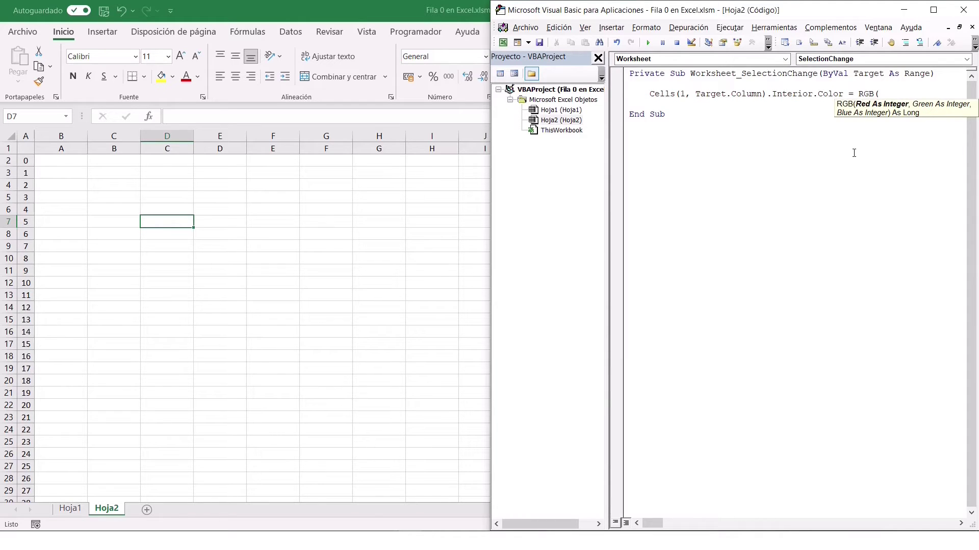
text(210, 210, 21)
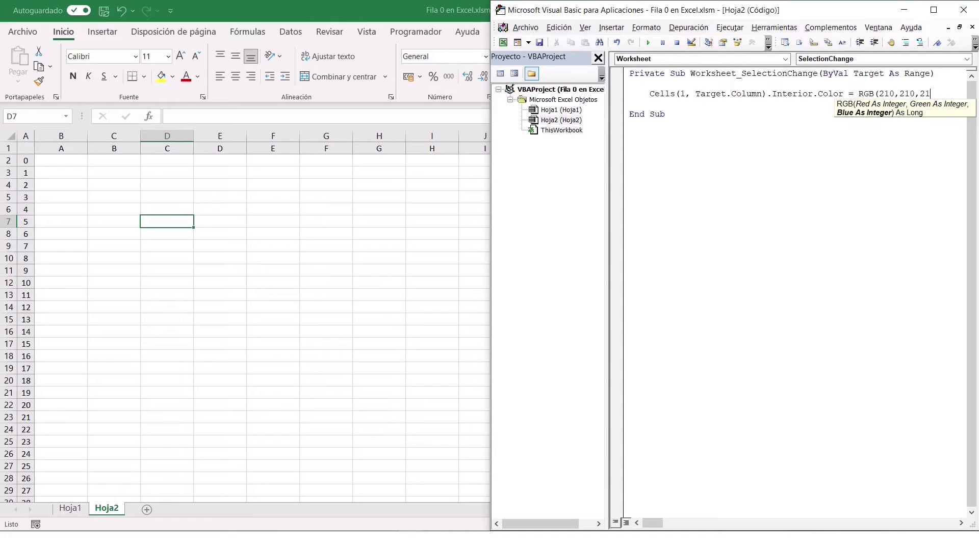
text(0))
key(Return)
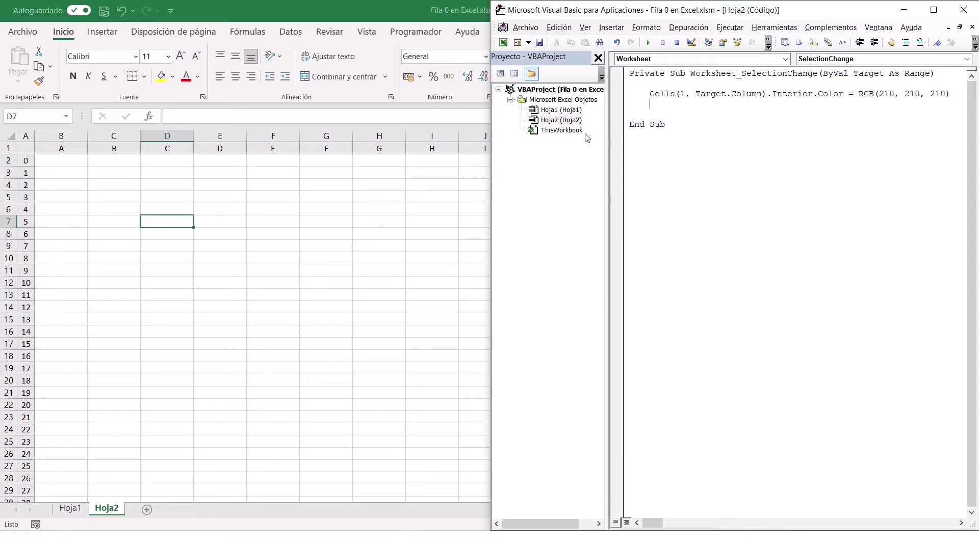
Step: Add the statement Cells(Target.Row, 1).Interior.Color = RGB(210, 210, 210) to shade the active row's simulated heading
text(ells()
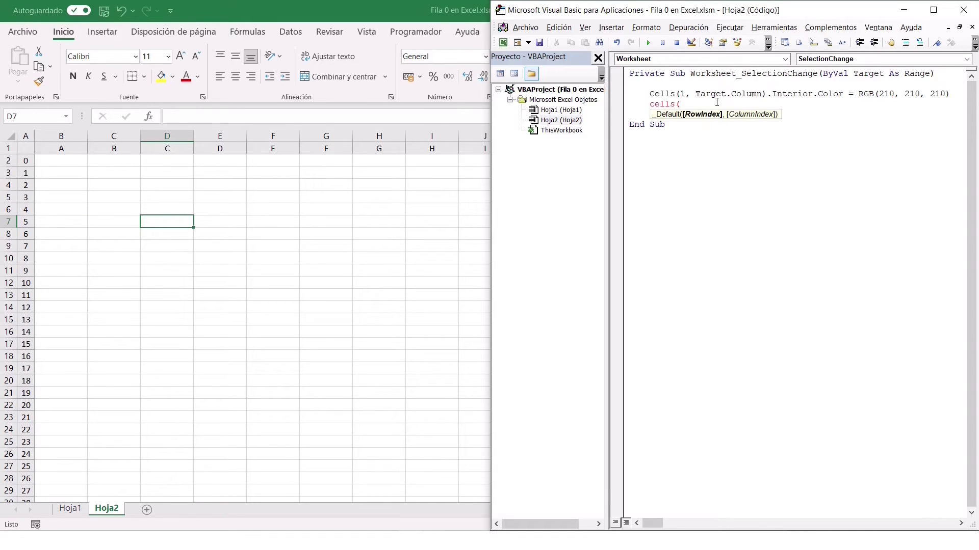
text(target.Row,)
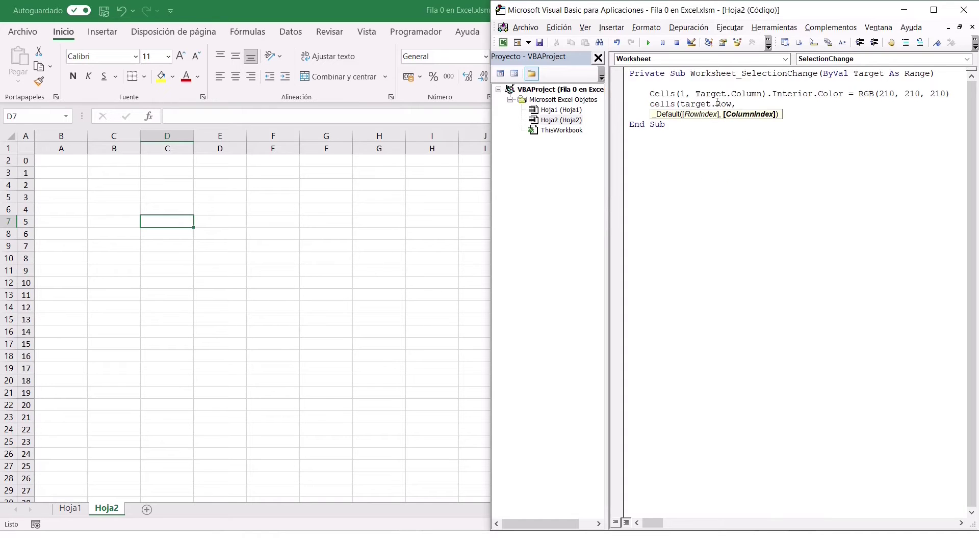
text(1).)
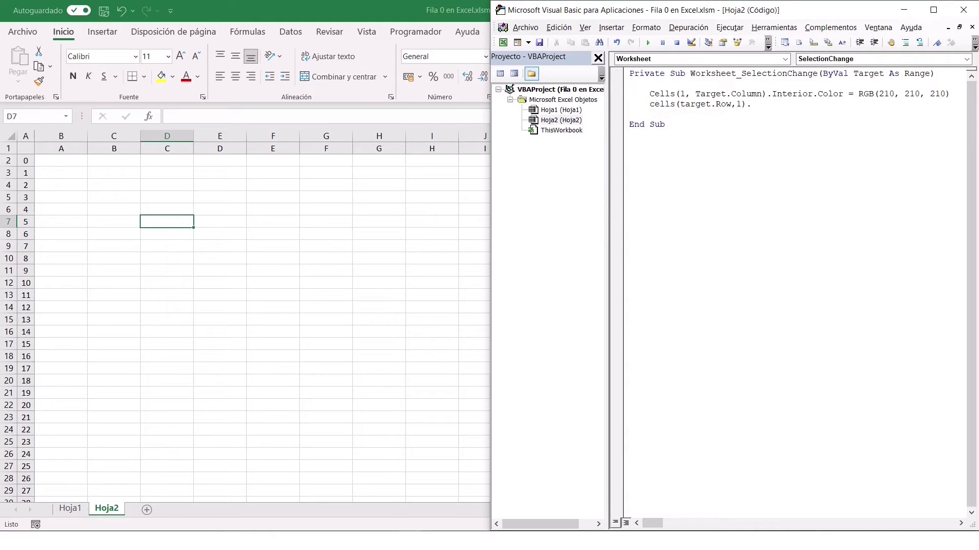
text(interior.color = rgb(210,)
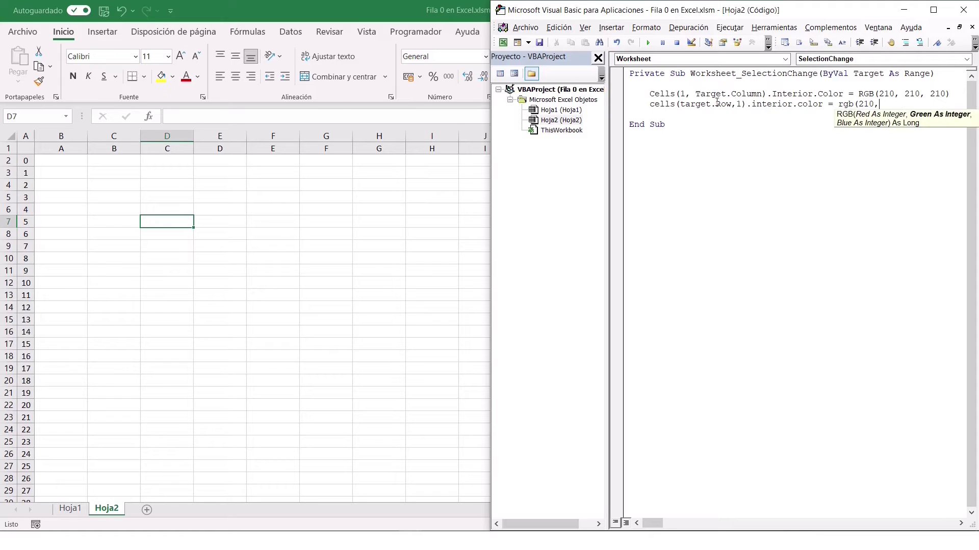
text(210,210))
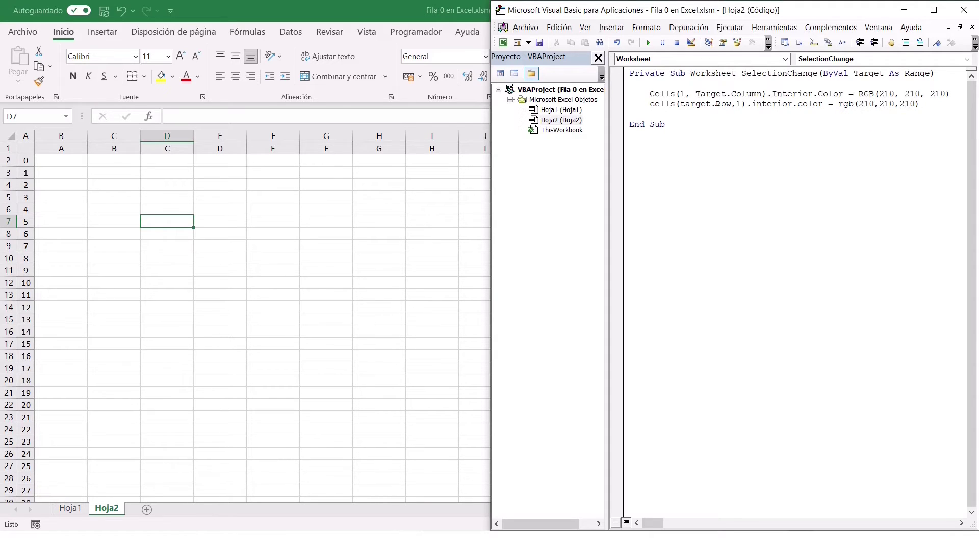
key(Down)
Step: Return to the Excel sheet and test the macro by selecting cells F3, D3, C6, E8 and H8 in turn
key(alt+F11)
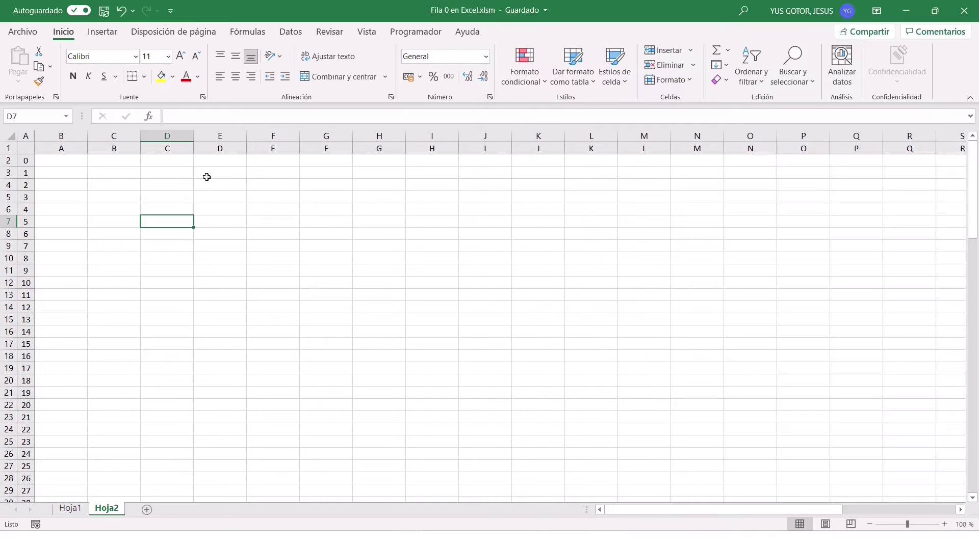
click(264, 171)
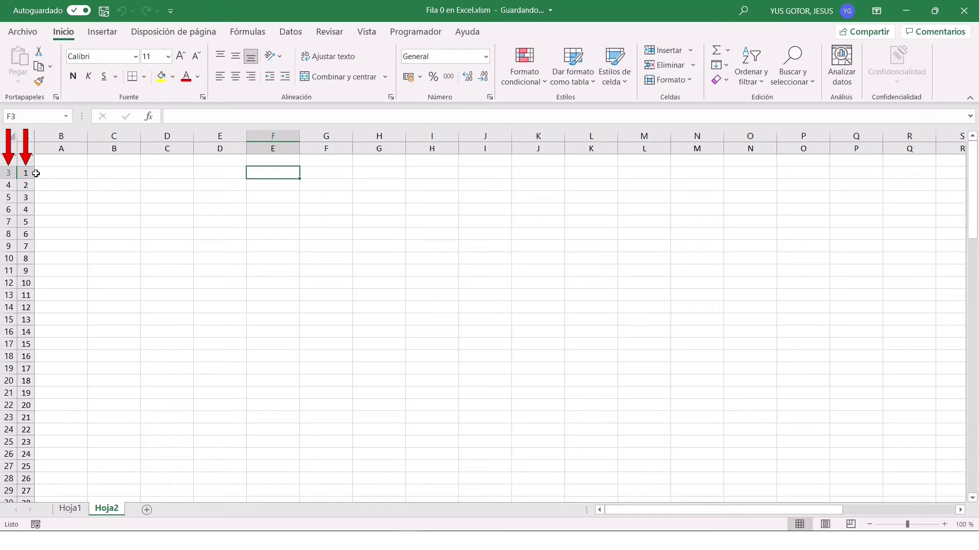
click(167, 173)
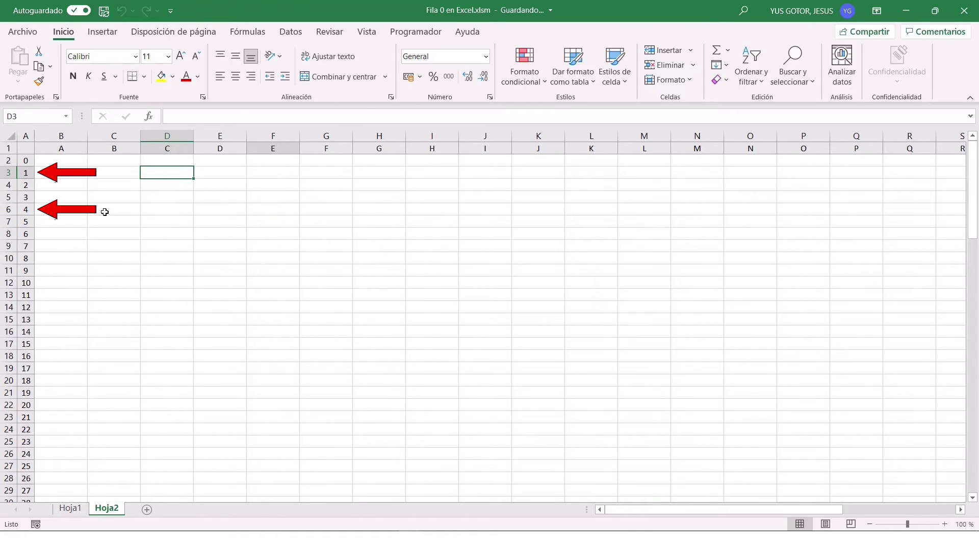
click(100, 210)
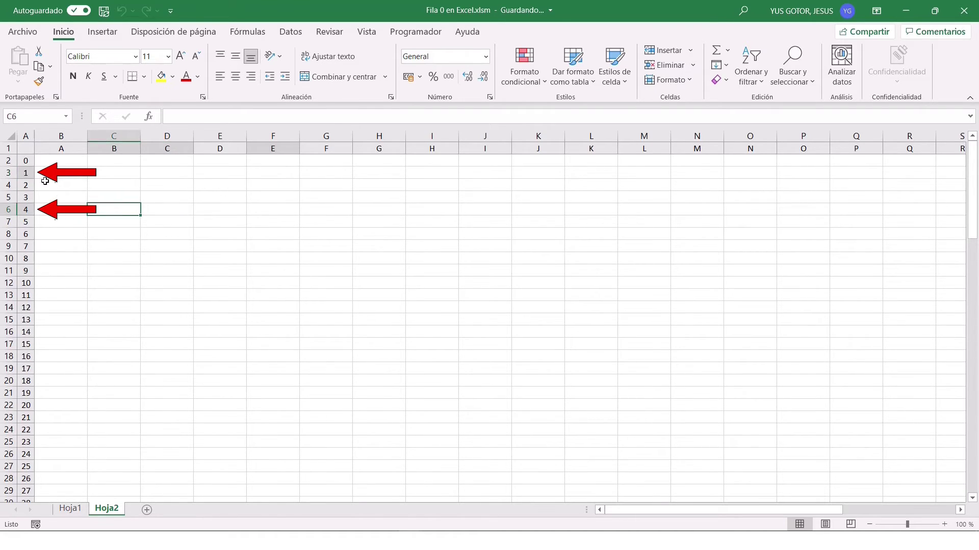
click(206, 236)
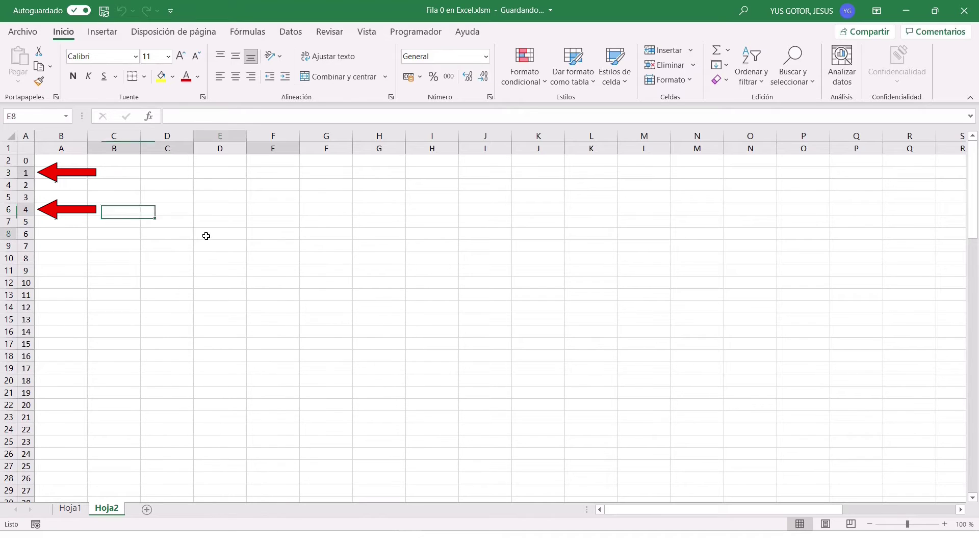
click(374, 234)
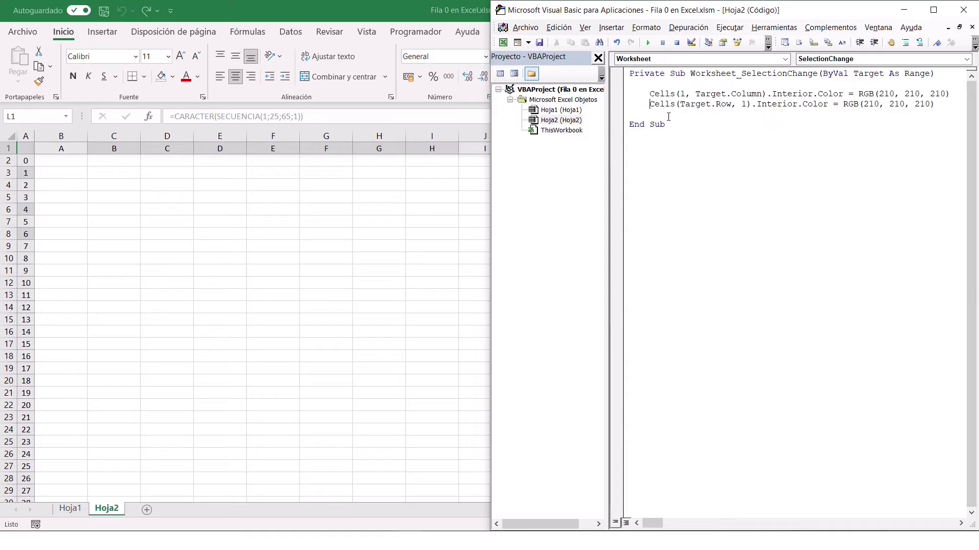
Step: In the Visual Basic editor, insert Rows(1).Interior.Color = RGB(230, 230, 230) above the two Cells statements, separated by a blank line
key(Up)
key(Return)
key(Return)
key(Up)
key(Up)
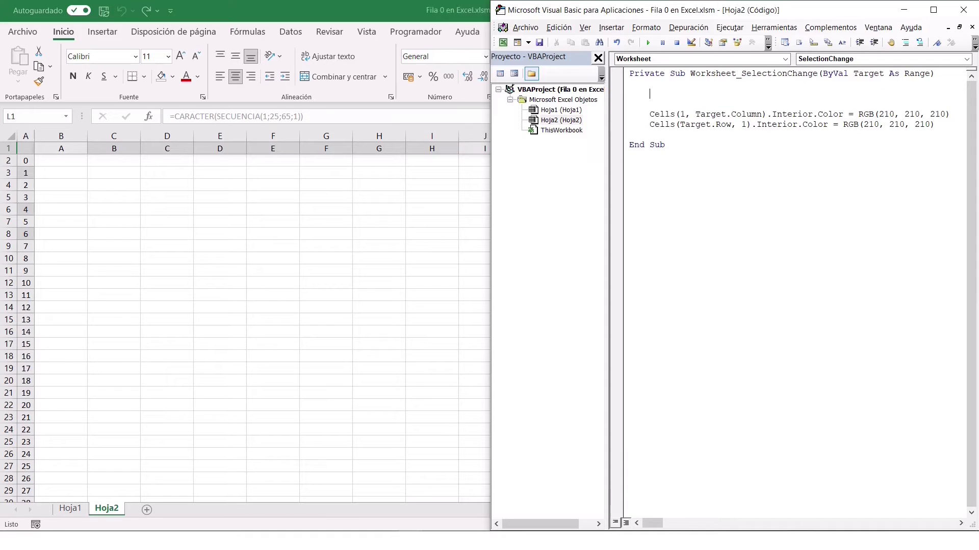
text(rows()
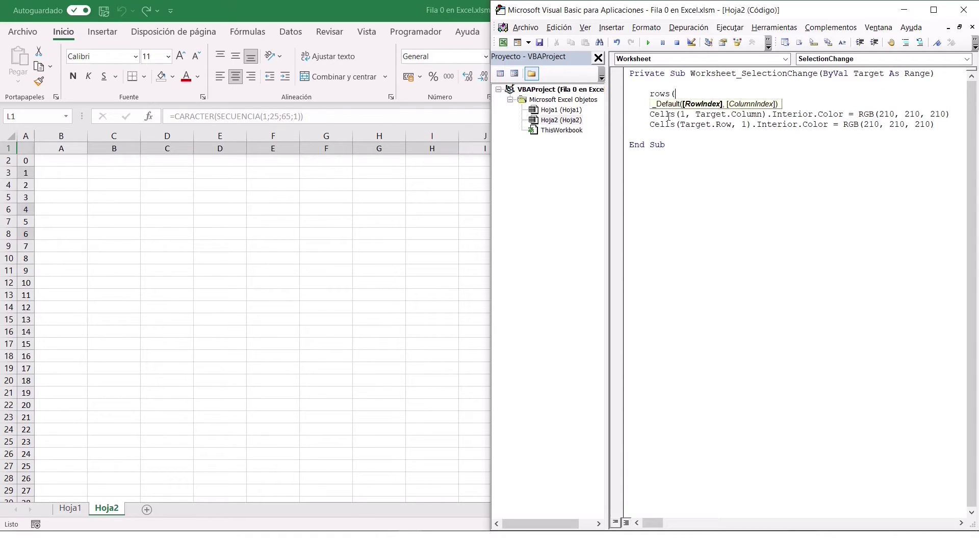
text(1).interior.)
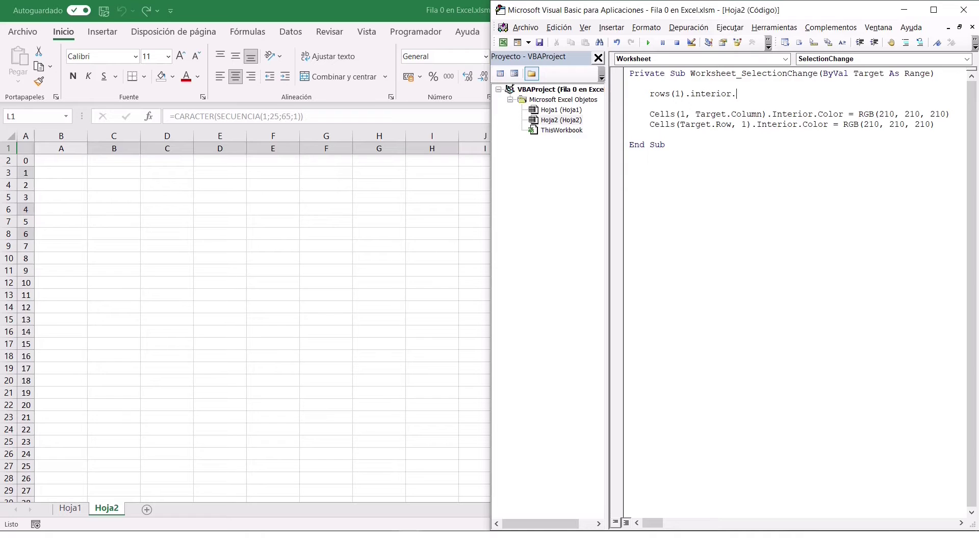
text(color = rgb)
text((230,230,230)
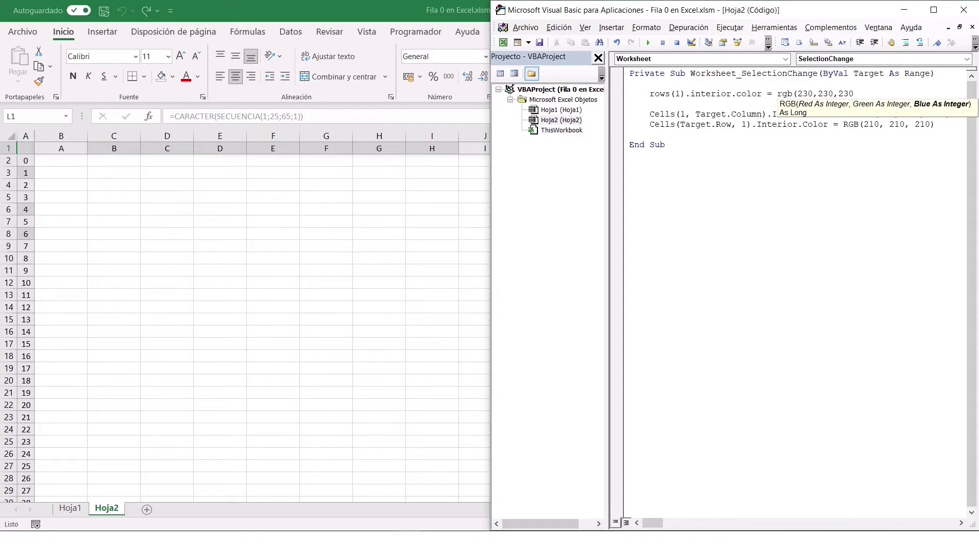
text())
key(Return)
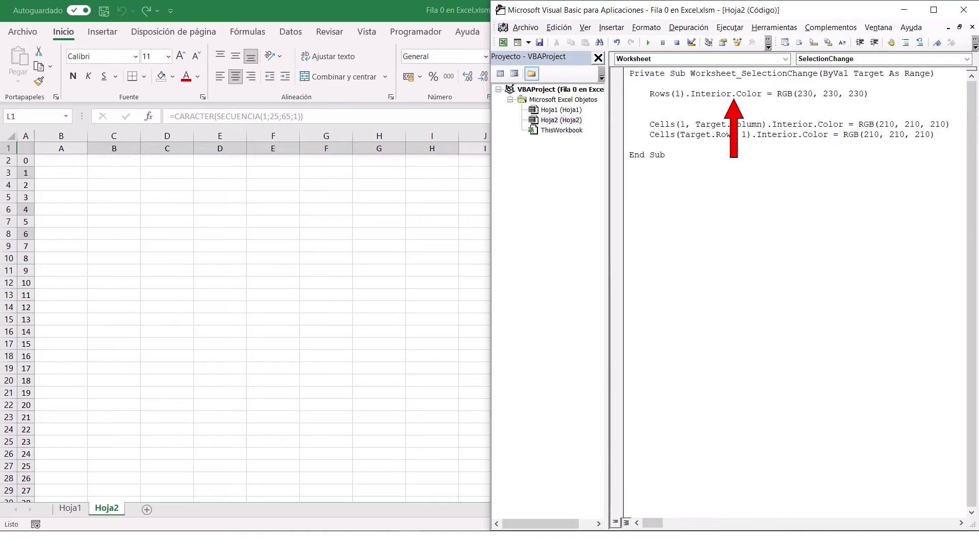
Step: Add Columns(1).Interior.Color = RGB(230, 230, 230) directly below the Rows(1) statement
text(col)
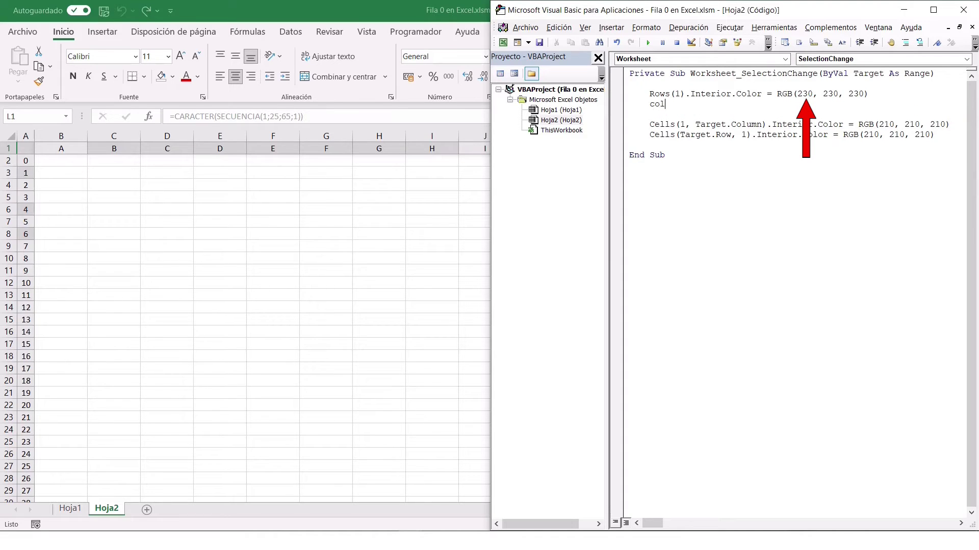
text(umns(1).)
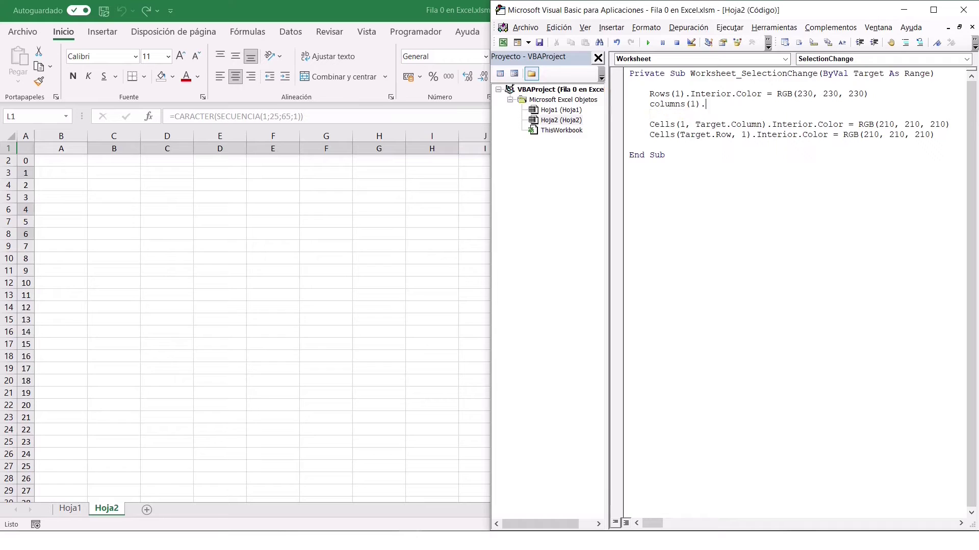
text(interior.color = rgb()
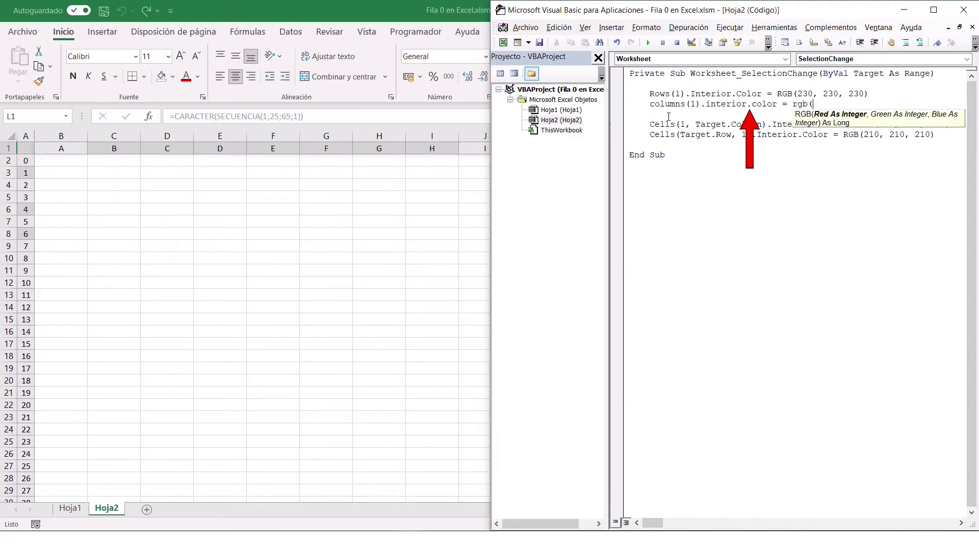
text(230,230,230)
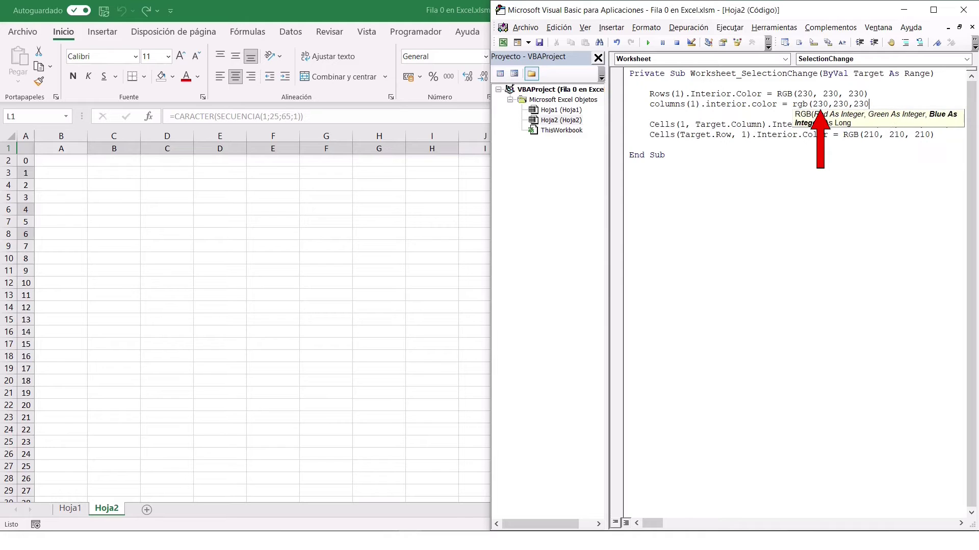
key(Down)
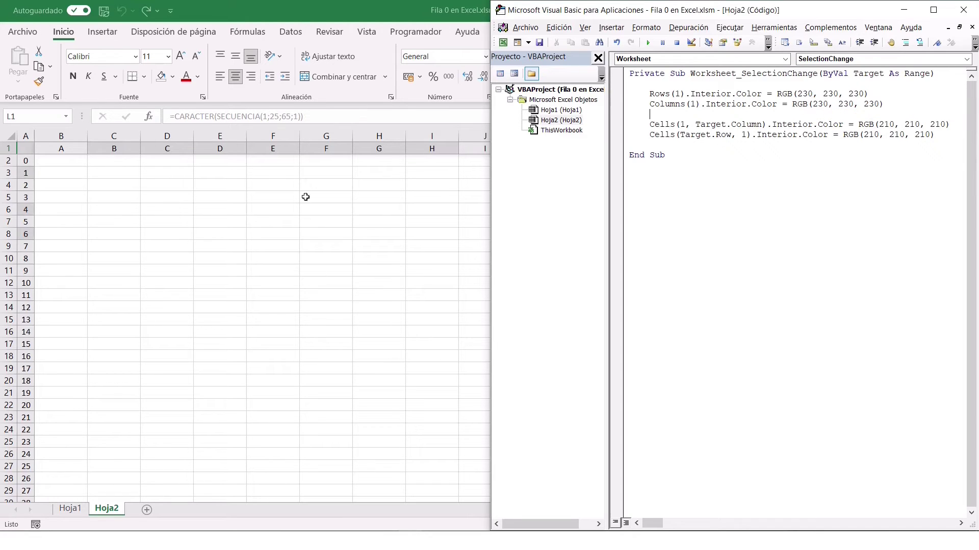
Step: Go to the Excel sheet and test the heading color reset by selecting cells C3, E4, C3, E5, G7 and C8
click(103, 170)
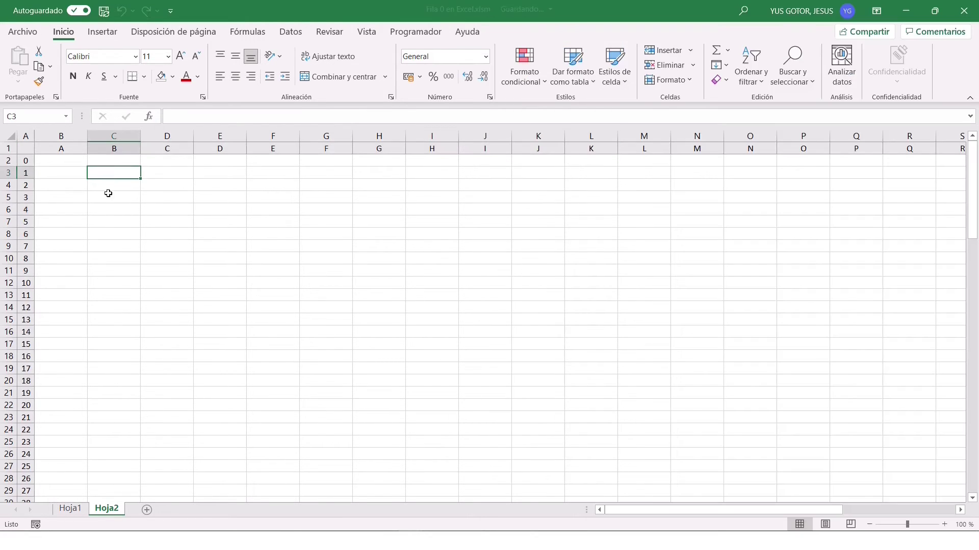
click(217, 186)
click(111, 174)
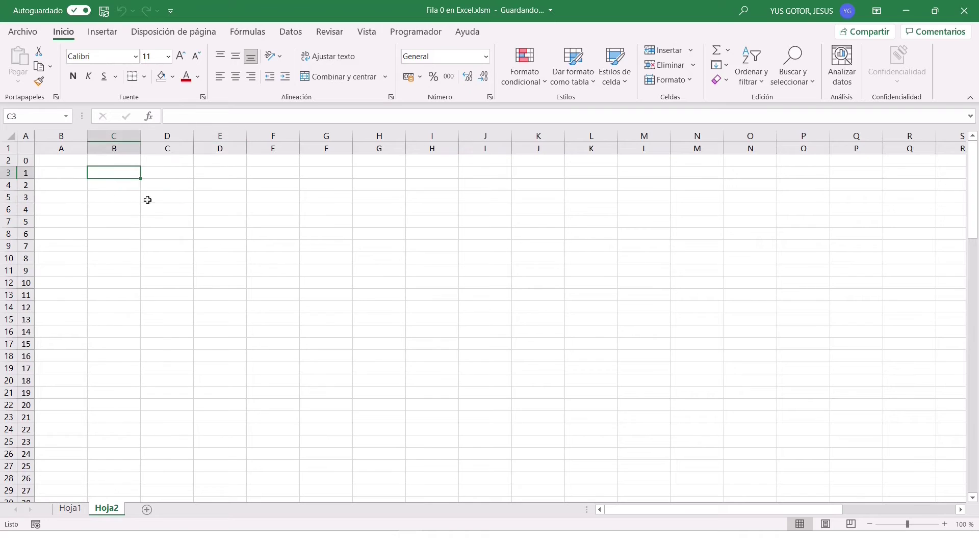
click(224, 195)
click(324, 223)
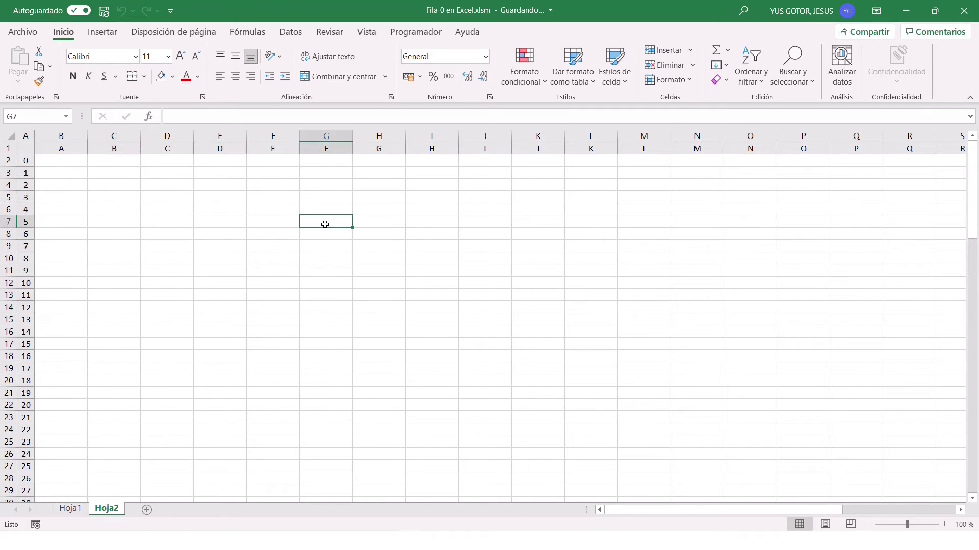
click(114, 235)
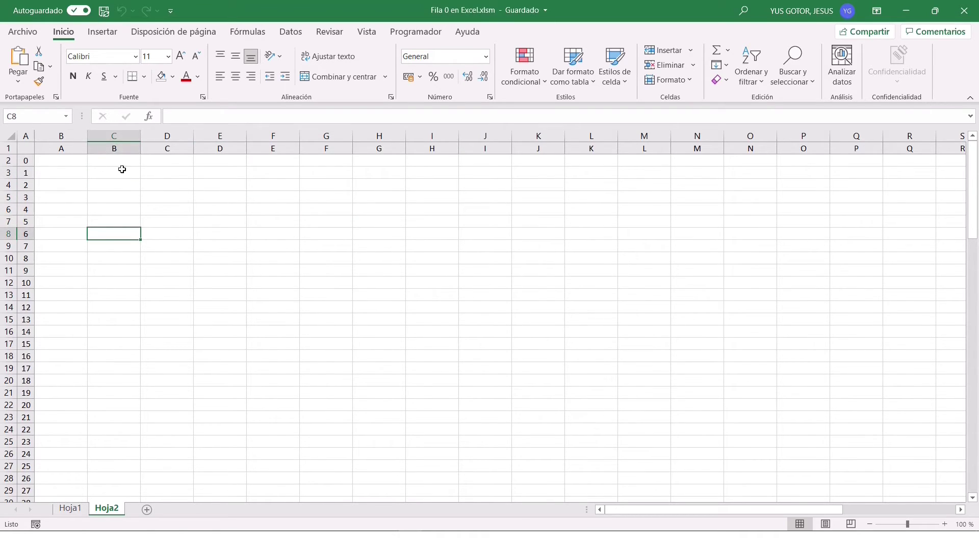
Step: Select cells B3, D3 and E3 in turn to compare Excel's real column headings with the simulated ones
click(70, 173)
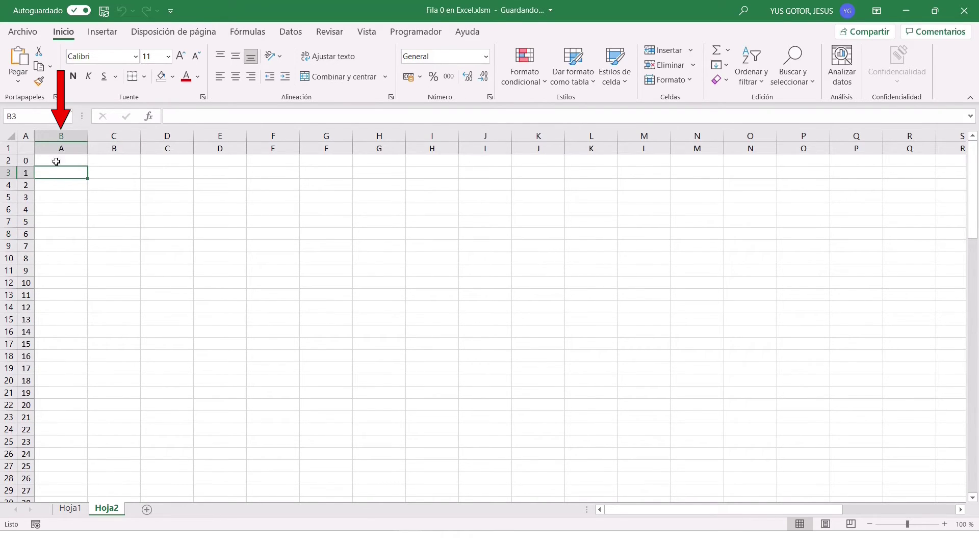
click(165, 173)
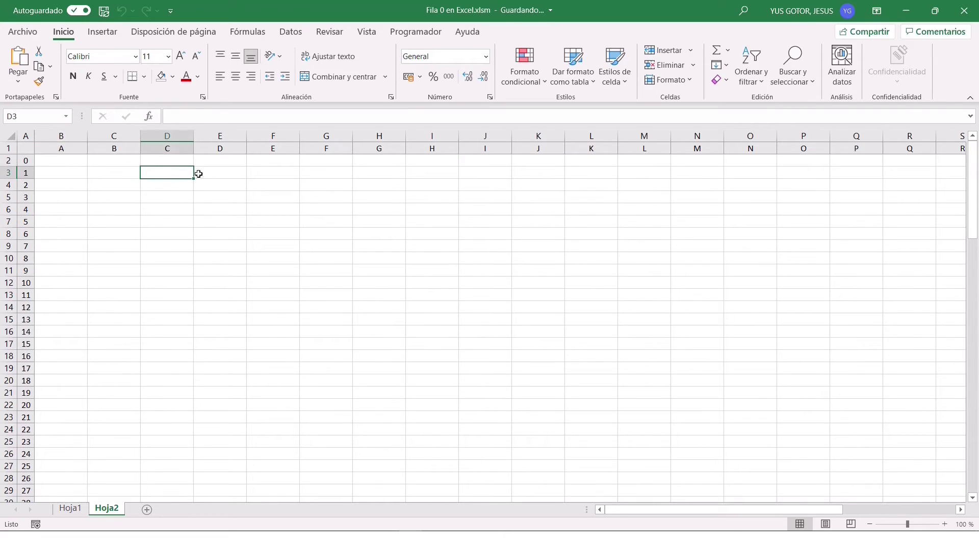
click(233, 172)
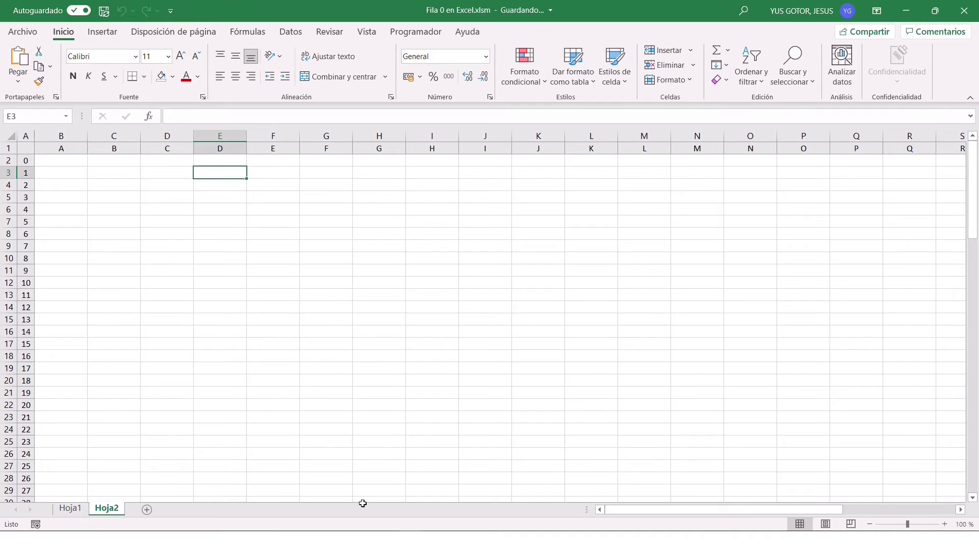
Step: In the Visual Basic editor, duplicate the two Cells Interior.Color statements as a separate block within the procedure
key(alt+F11)
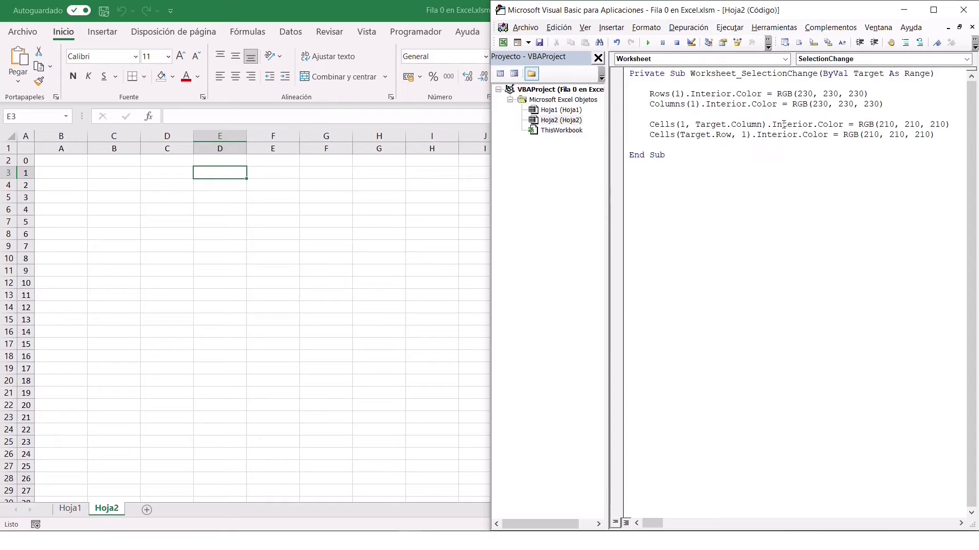
key(shift+Down)
key(shift+Down)
key(ctrl+c)
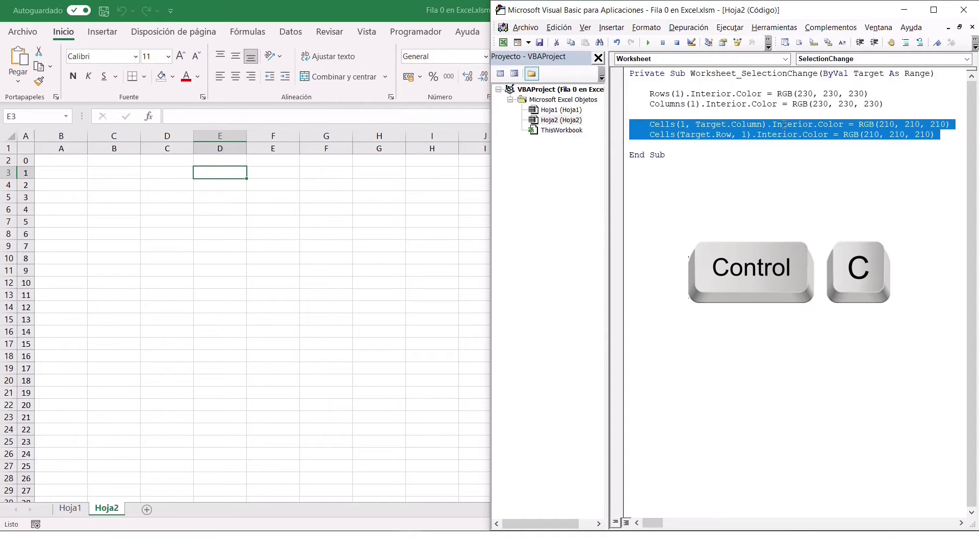
key(Left)
key(Return)
key(Return)
key(Up)
key(Up)
key(ctrl+v)
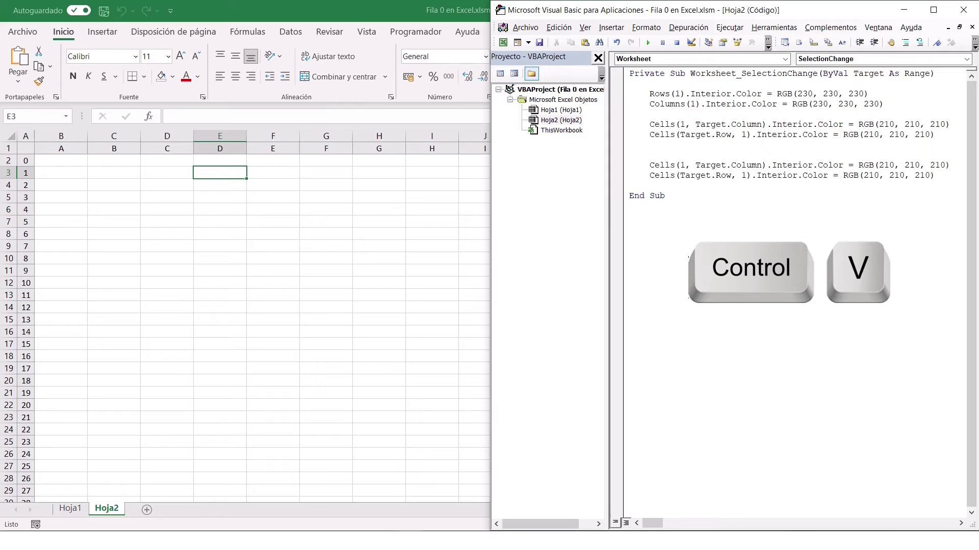
Step: Remove the extra blank line between the two Cells blocks and replace Interior with Font in the upper Cells(1, Target.Column) statement
key(Delete)
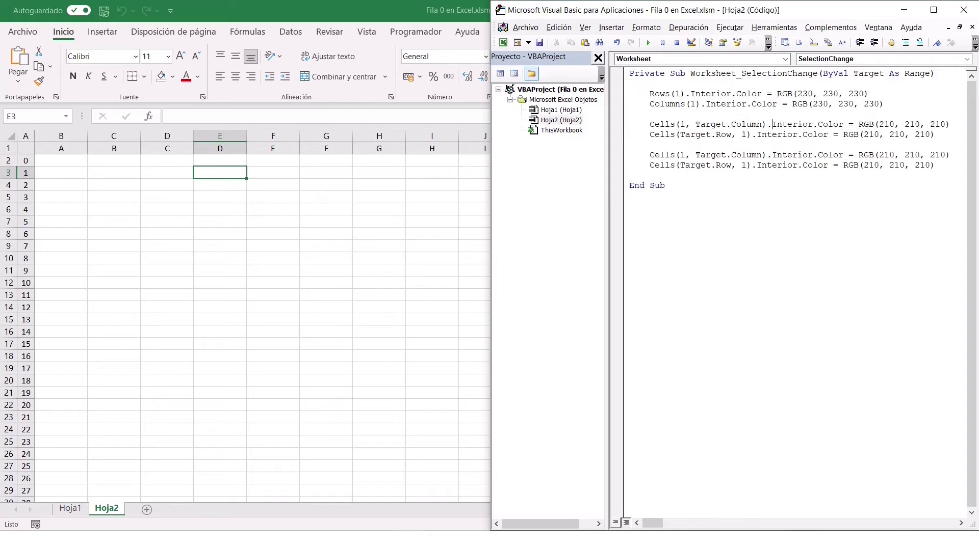
key(Delete)
key(Delete)
key(Delete)
key(Delete)
key(Delete)
key(Delete)
key(Delete)
key(Delete)
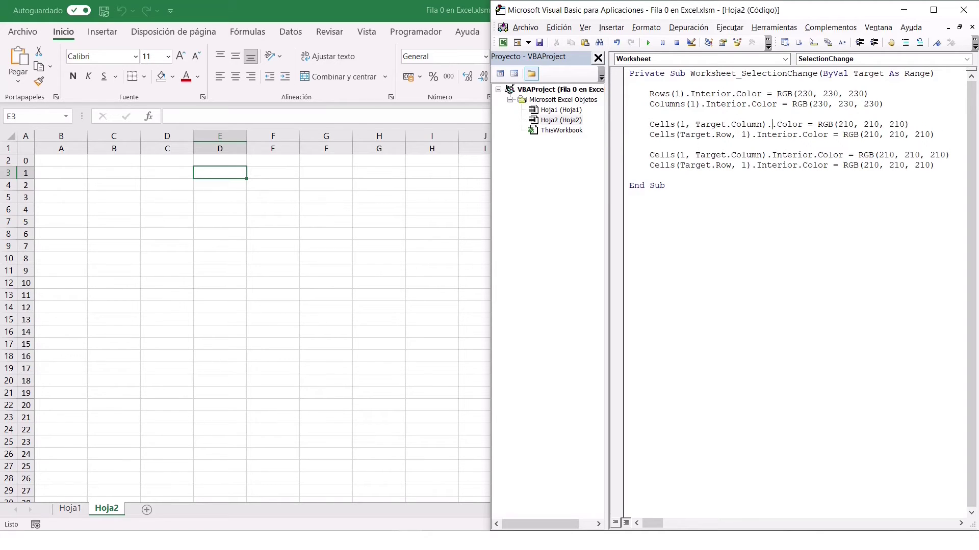
text(font)
Step: Replace Interior with Font in the upper Cells(Target.Row, 1) statement
key(BackSpace)
key(BackSpace)
key(BackSpace)
key(BackSpace)
key(BackSpace)
key(BackSpace)
key(BackSpace)
key(BackSpace)
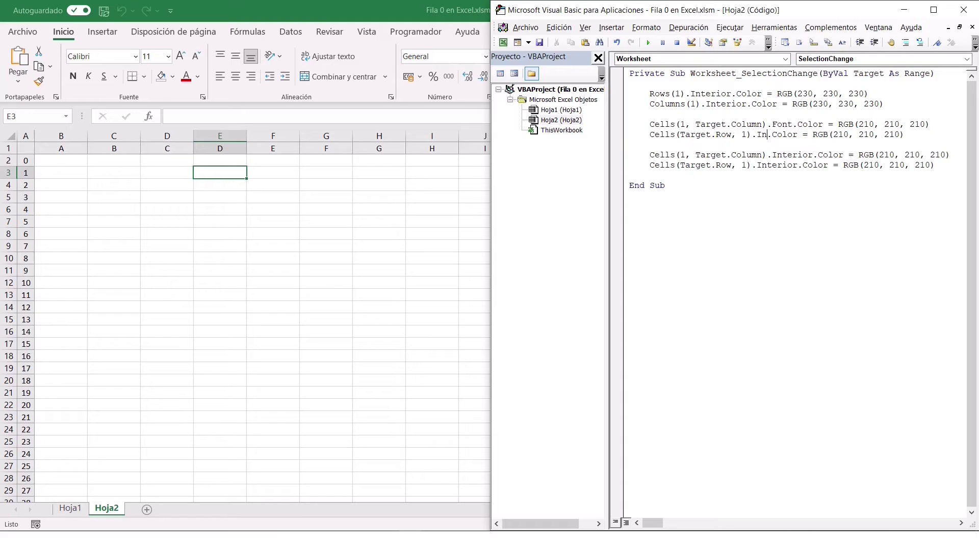
text(font)
Step: Set the Cells(1, Target.Column).Font.Color statement to RGB(33, 115, 70)
key(Up)
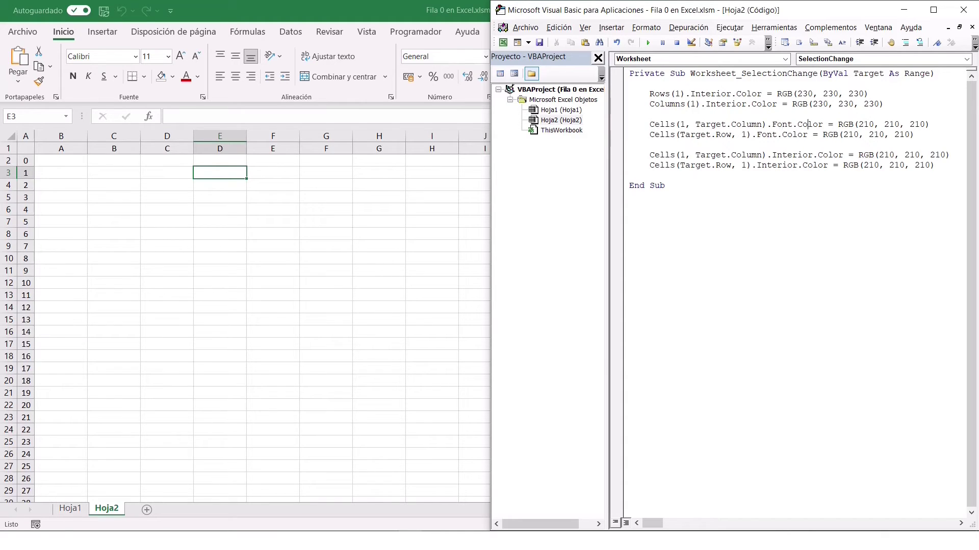
key(ctrl+shift+Right)
key(ctrl+shift+Right)
key(ctrl+shift+Right)
key(ctrl+shift+Right)
key(ctrl+shift+Right)
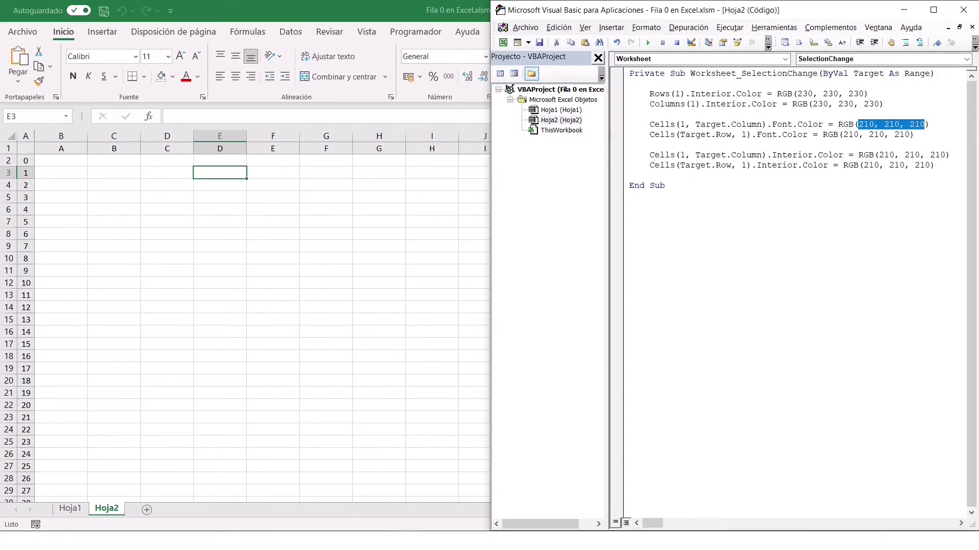
text(33,115,70)
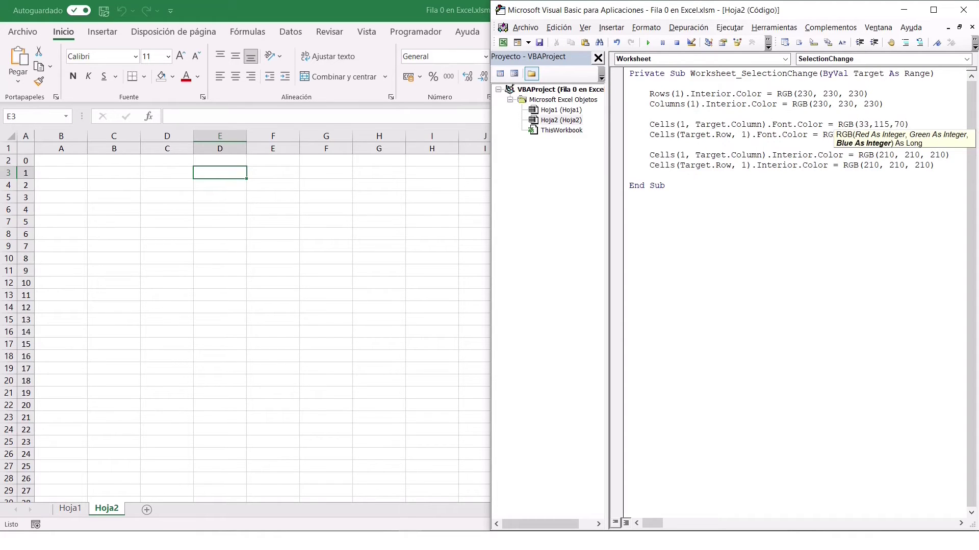
Step: Set the Cells(Target.Row, 1).Font.Color statement to RGB(33, 115, 70) and capture the screen
key(Down)
key(shift+Right)
key(ctrl+shift+Left)
key(ctrl+shift+Left)
key(ctrl+shift+Left)
key(ctrl+shift+Left)
key(ctrl+shift+Left)
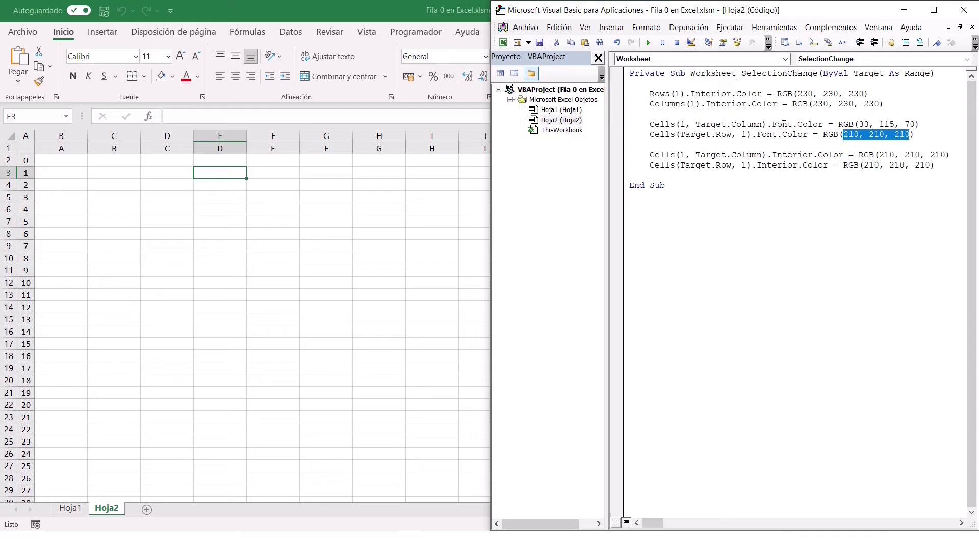
text(33,115,70)
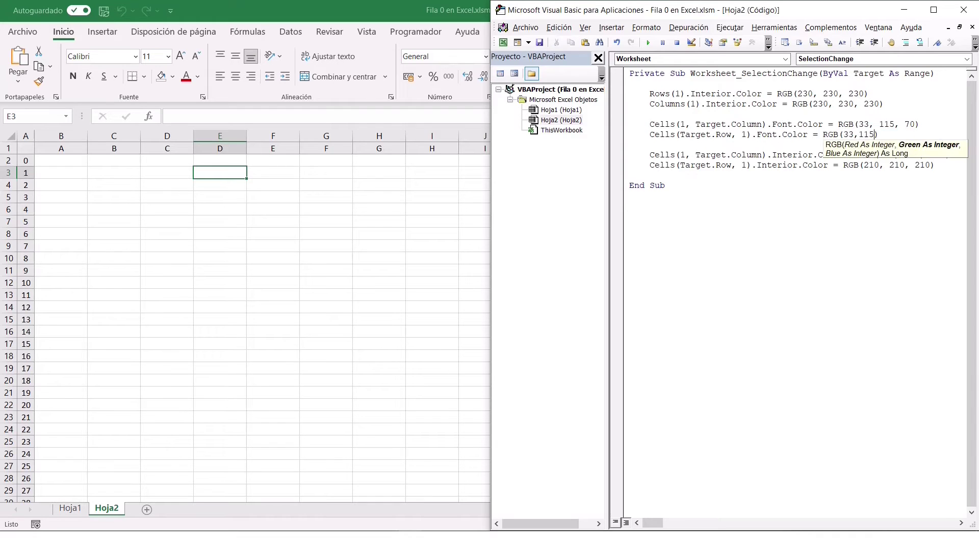
key(Up)
key(Home)
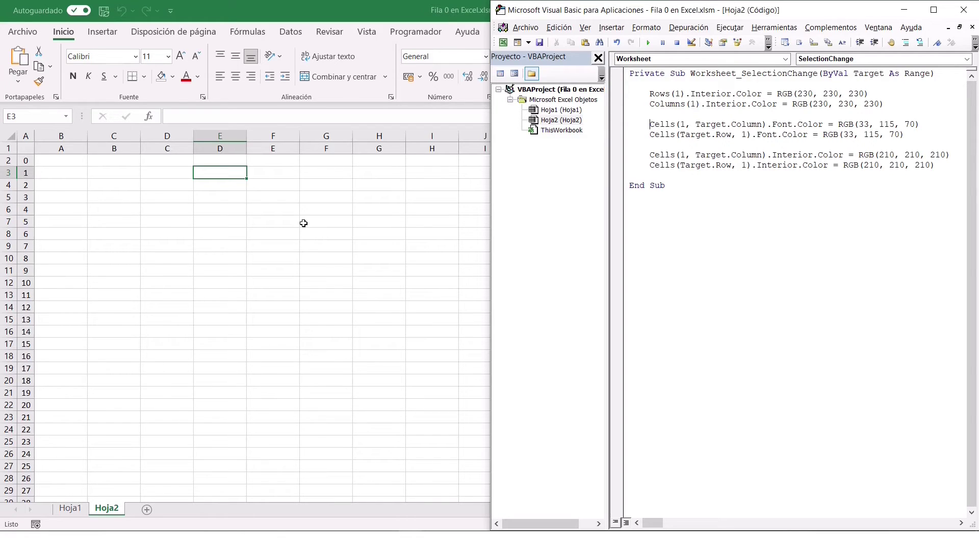
key(Print)
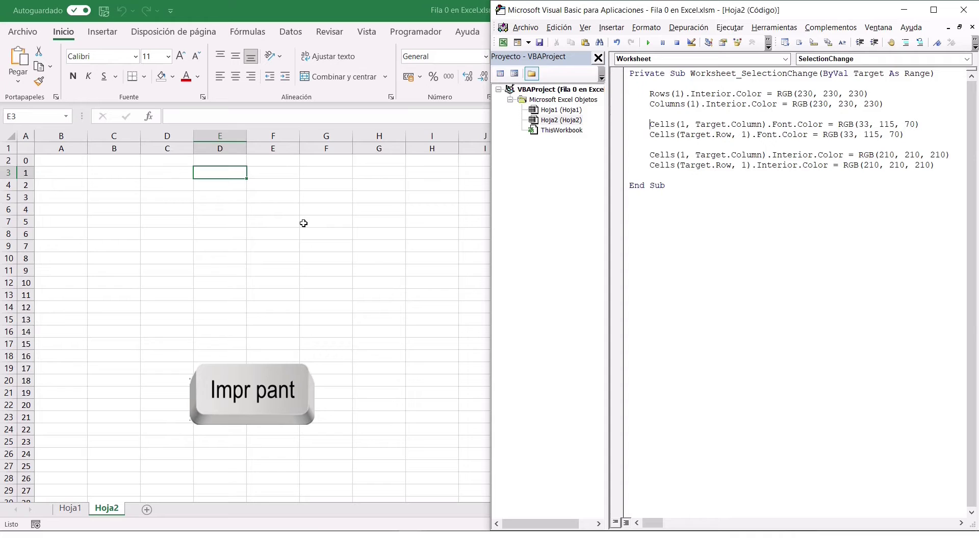
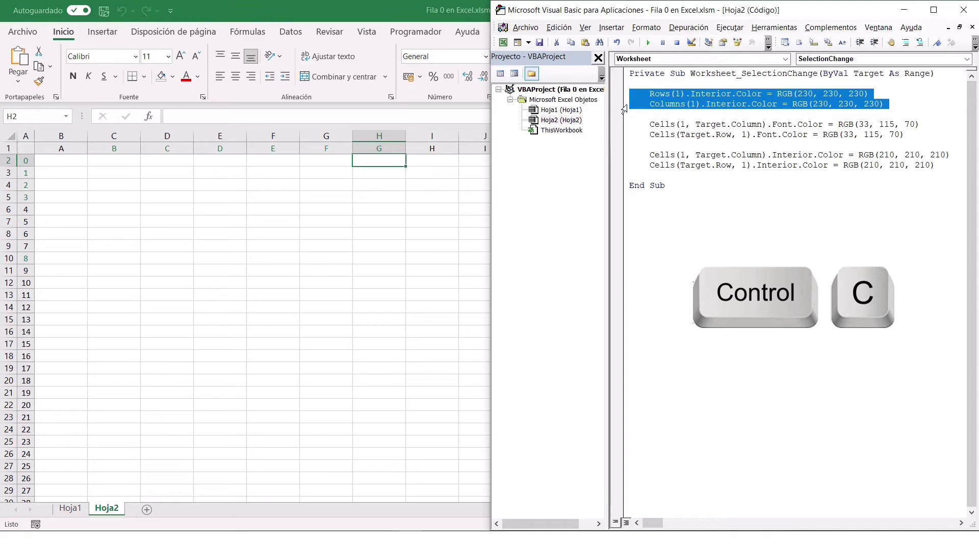
Step: Duplicate the Rows(1) and Columns(1) Interior.Color statements as a separate block above the Cells statements
click(629, 114)
key(Return)
text(Rows(1).Interior.Color = RGB(230, 230, 230)     Columns(1).Interior.Color = RGB(230, 230, 230))
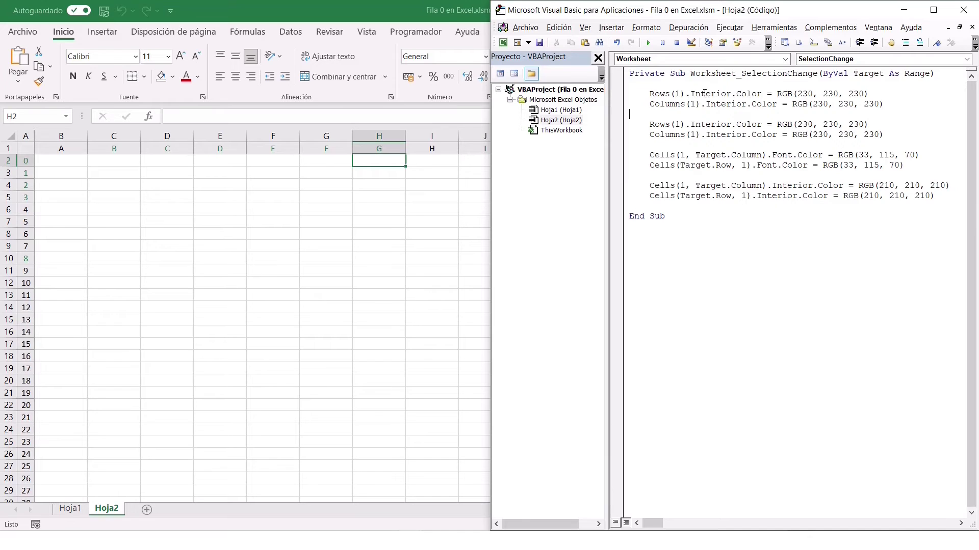
Step: Replace Interior with Font in both statements of the first Rows(1) and Columns(1) block
double_click(705, 94)
text(font)
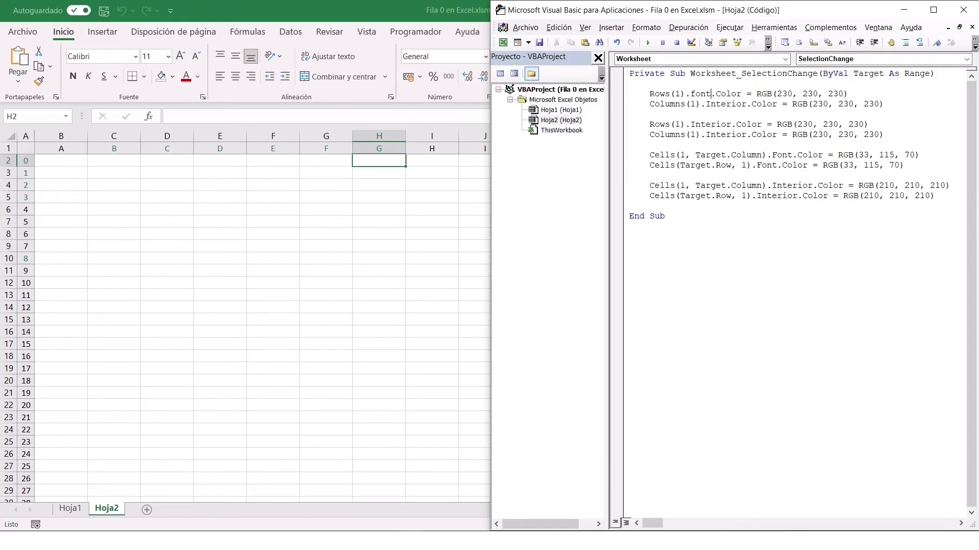
drag(705, 104, 746, 104)
text(font)
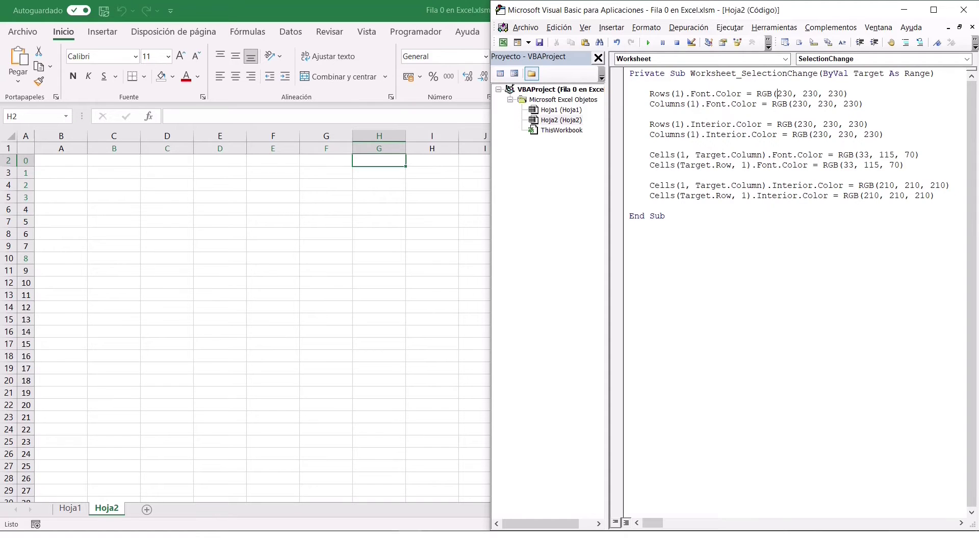
Step: Set the Rows(1).Font.Color statement to RGB(0, 0, 0)
drag(776, 94, 848, 94)
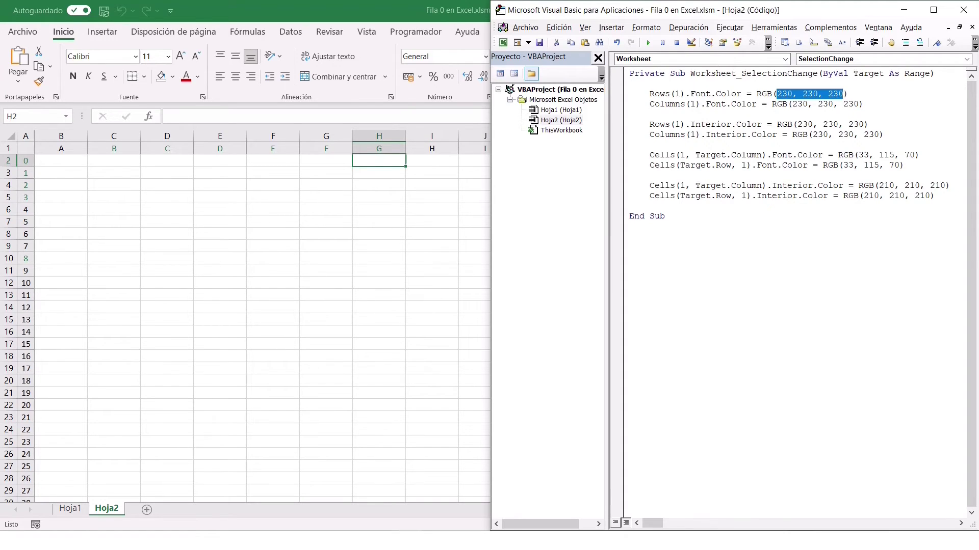
key(Delete)
text(0,)
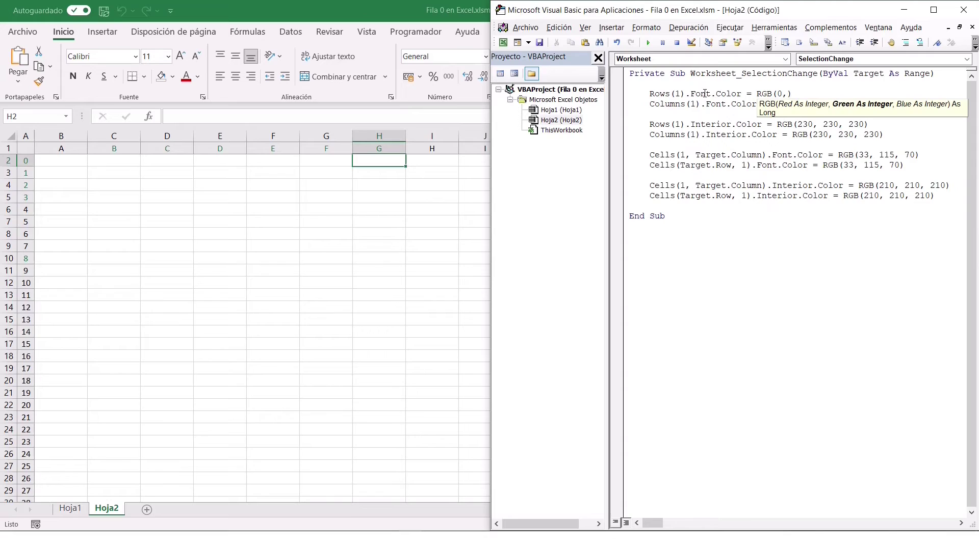
text(0,0)
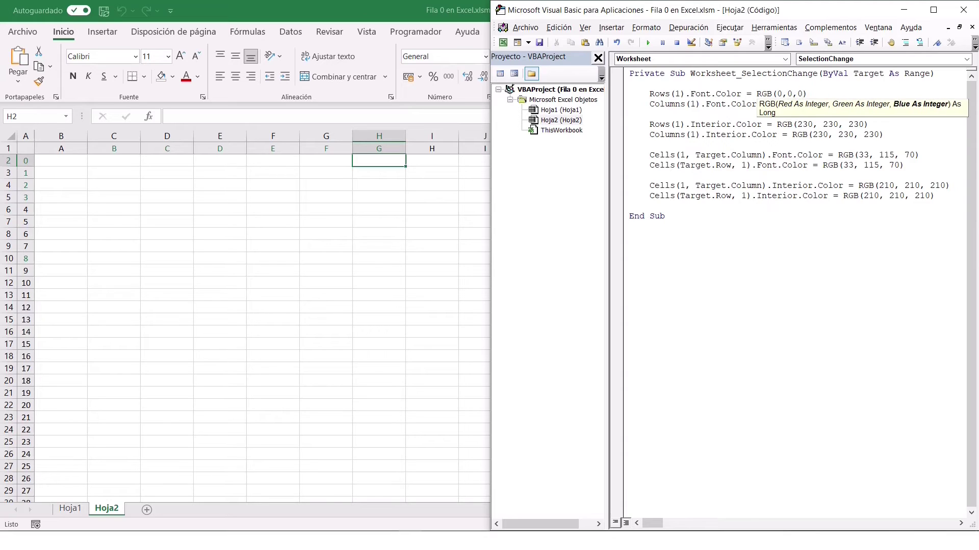
Step: Set the Columns(1).Font.Color statement to RGB(0, 0, 0)
key(Down)
key(End)
key(Left)
key(shift+Left)
key(shift+Left)
key(shift+Left)
key(shift+Left)
key(shift+Left)
key(shift+Left)
key(shift+Left)
key(shift+Left)
key(shift+Left)
key(shift+Left)
key(shift+Left)
key(shift+Left)
key(shift+Left)
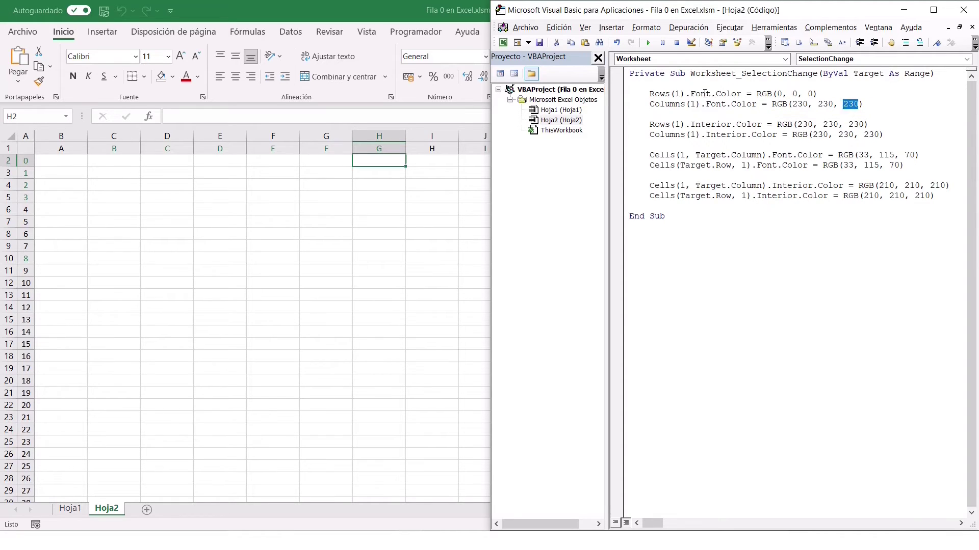
text(0,0,0)
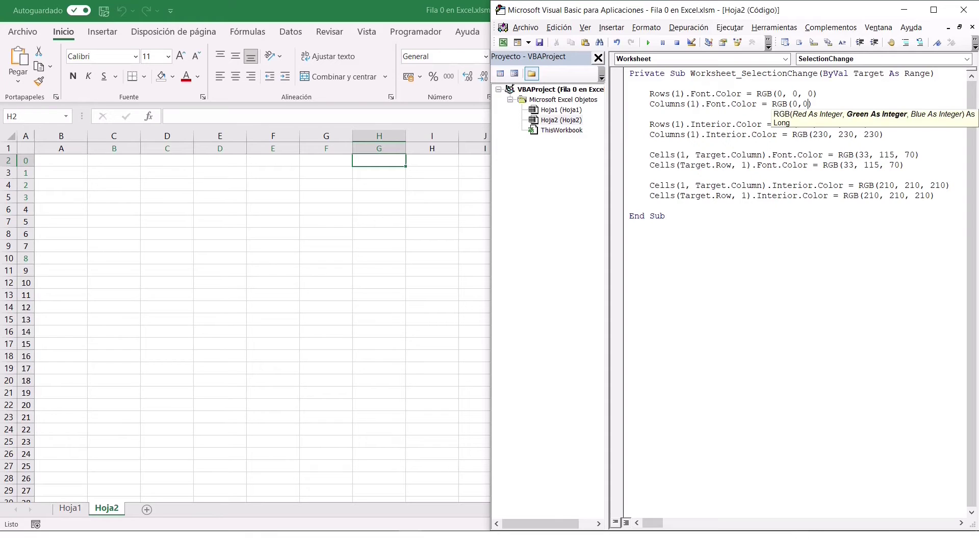
key(Up)
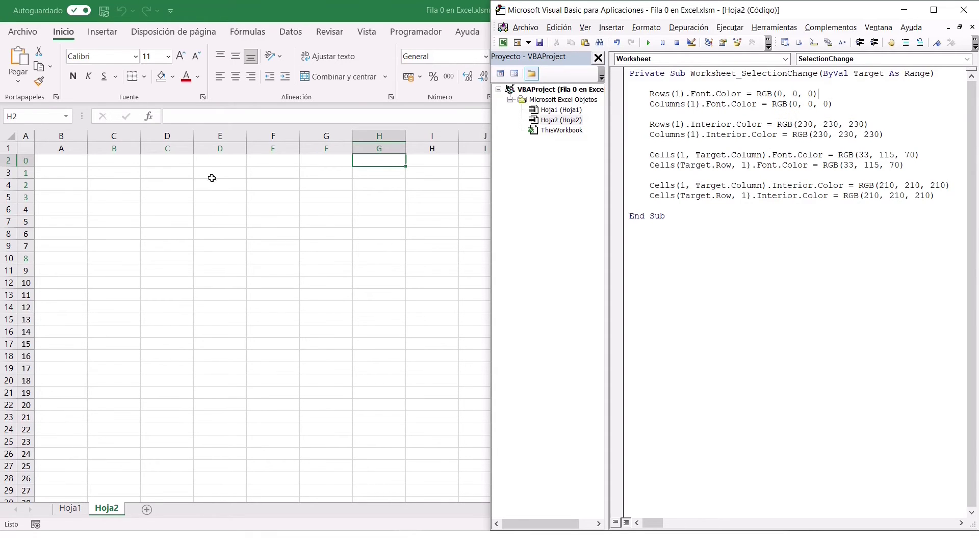
Step: Switch to the Excel sheet and test the heading font colors by selecting E3, G2, E2, column C, row 6 and C7
click(210, 176)
click(328, 162)
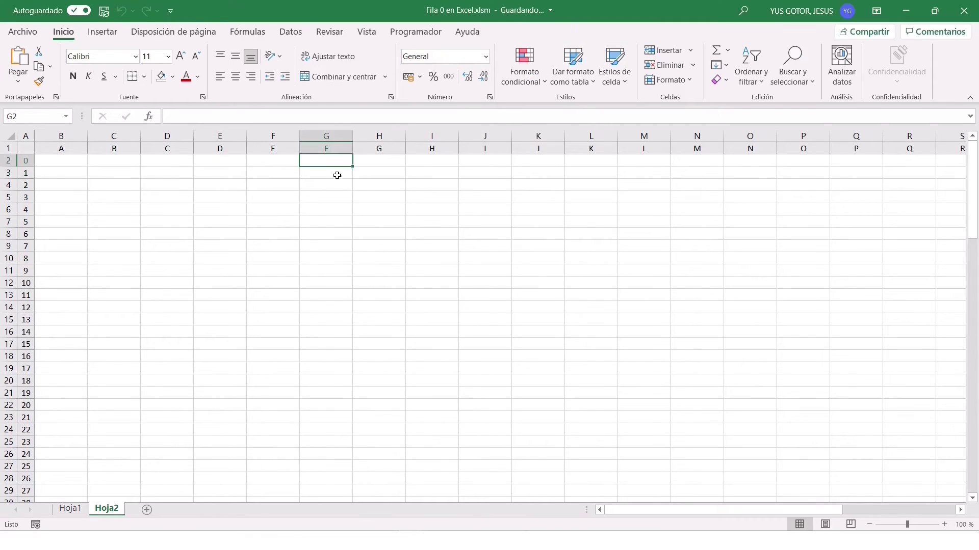
click(214, 162)
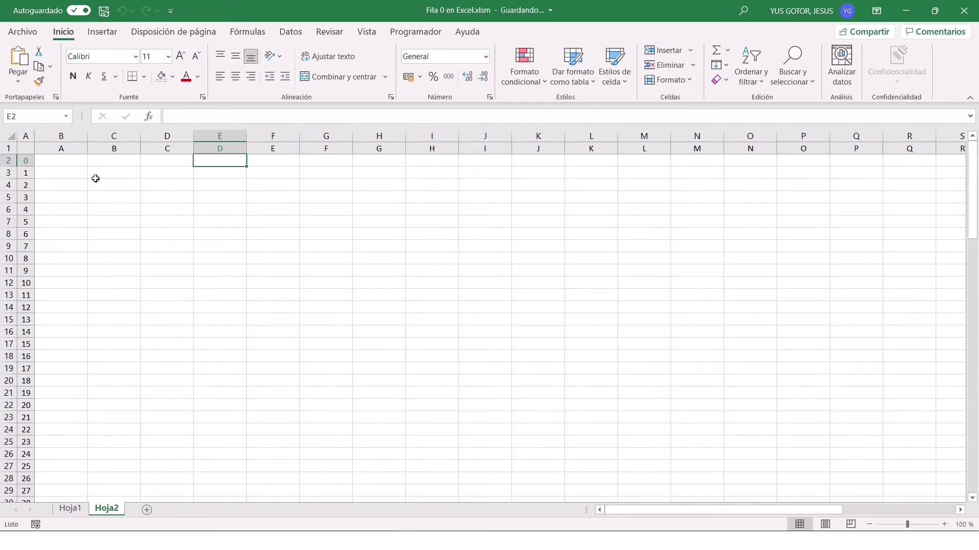
click(127, 134)
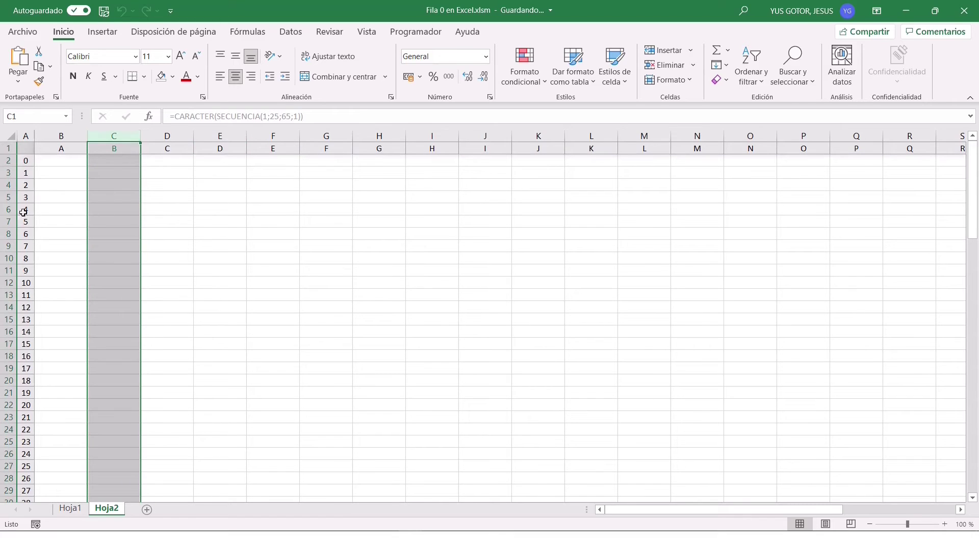
click(6, 210)
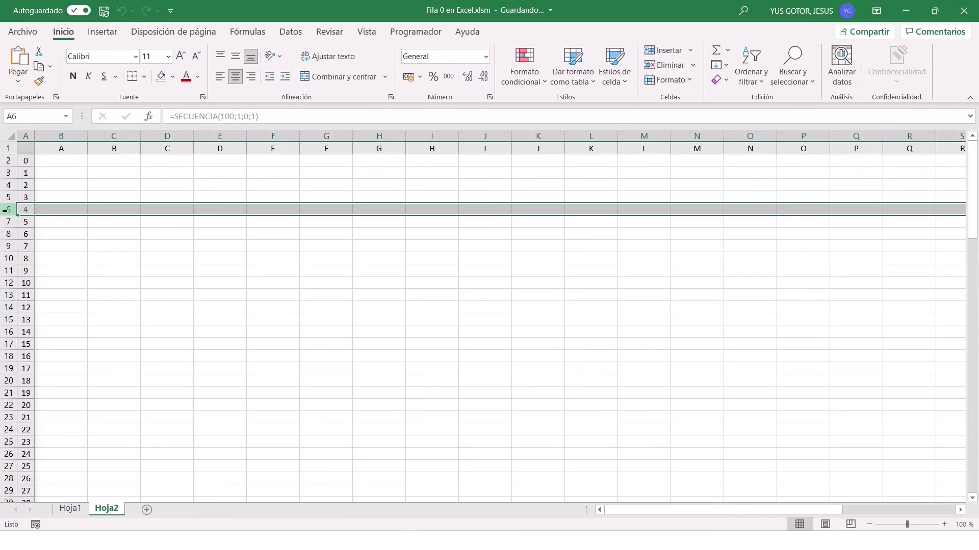
click(118, 220)
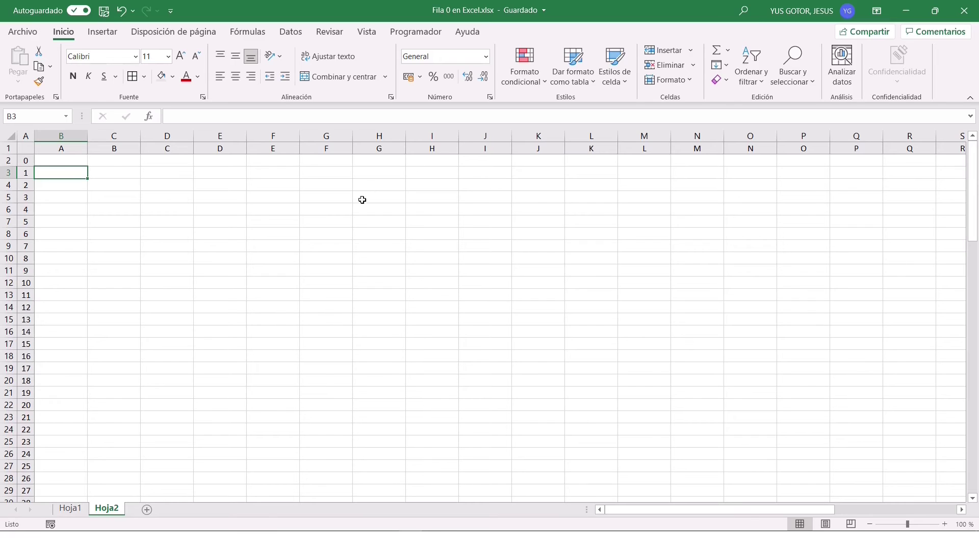
Step: Hide Excel's own row and column headings on Hoja2 of Fila 0 en Excel.xlsx
click(372, 35)
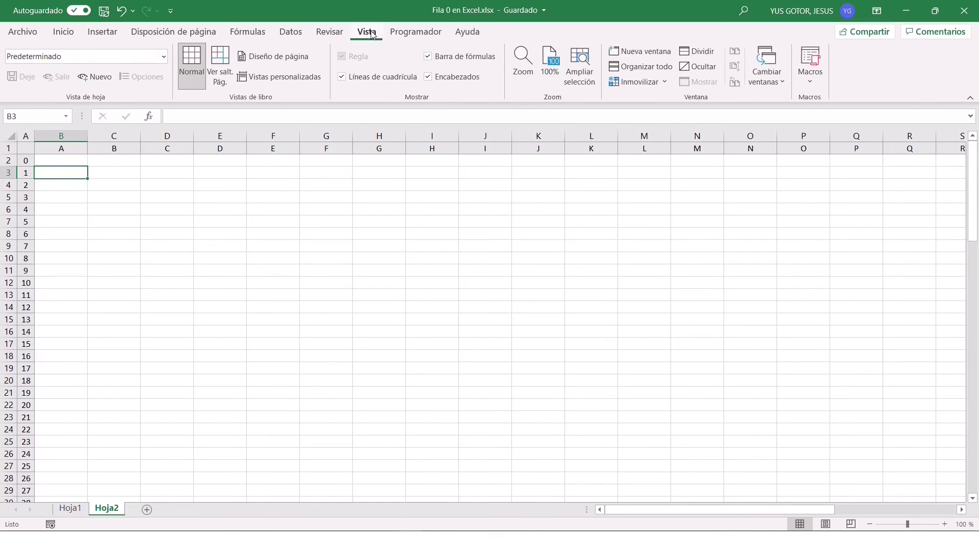
click(429, 78)
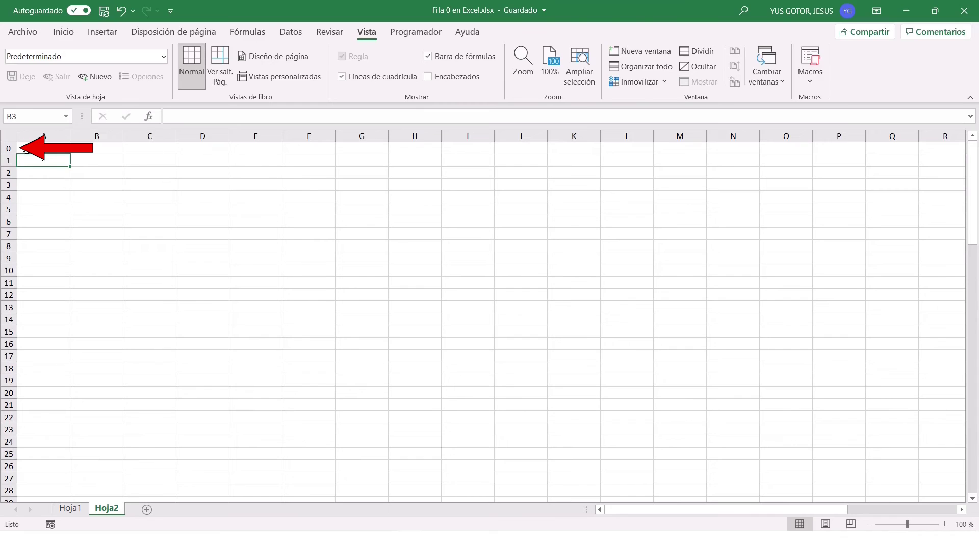
Step: Select cell B2 and scroll the sheet down and across to check whether the simulated headings stay in view
click(31, 148)
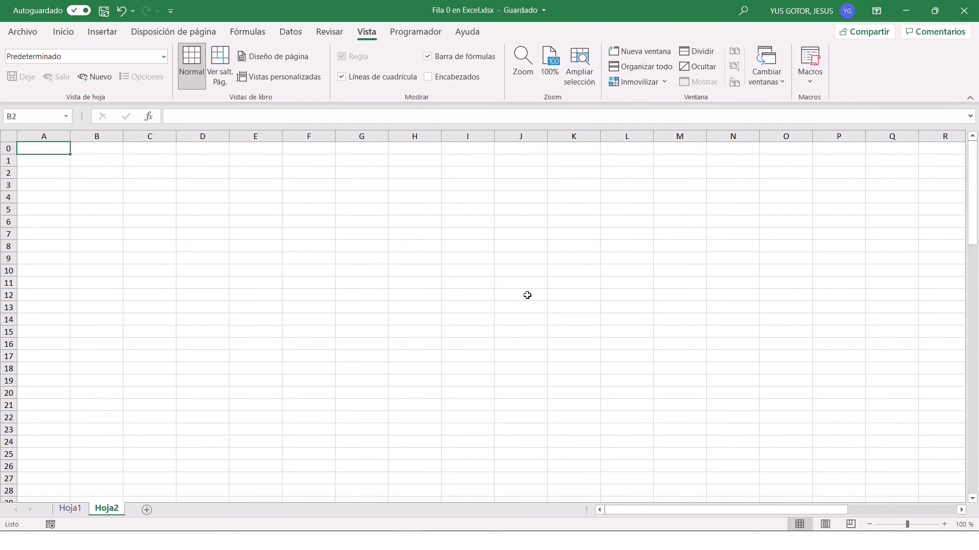
scroll(527, 295, down, 5)
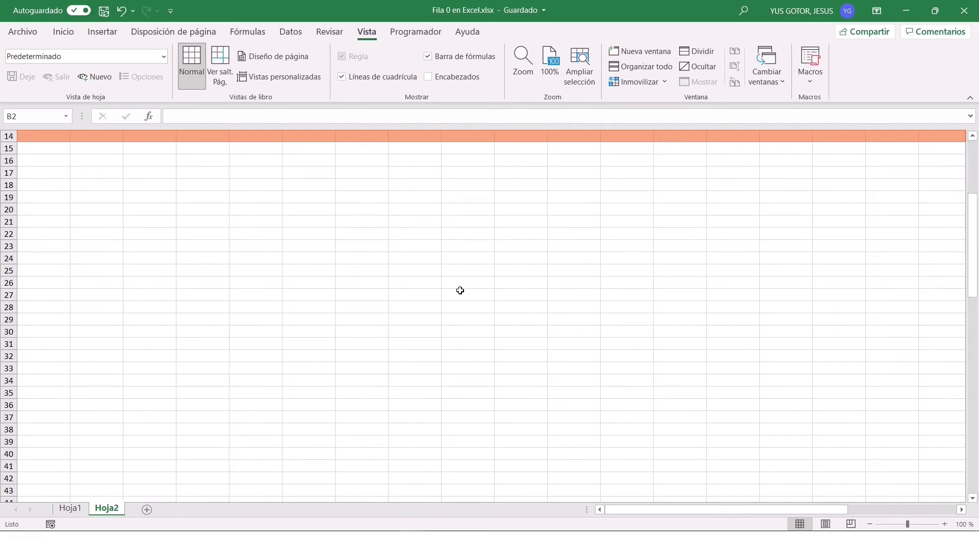
scroll(460, 291, up, 5)
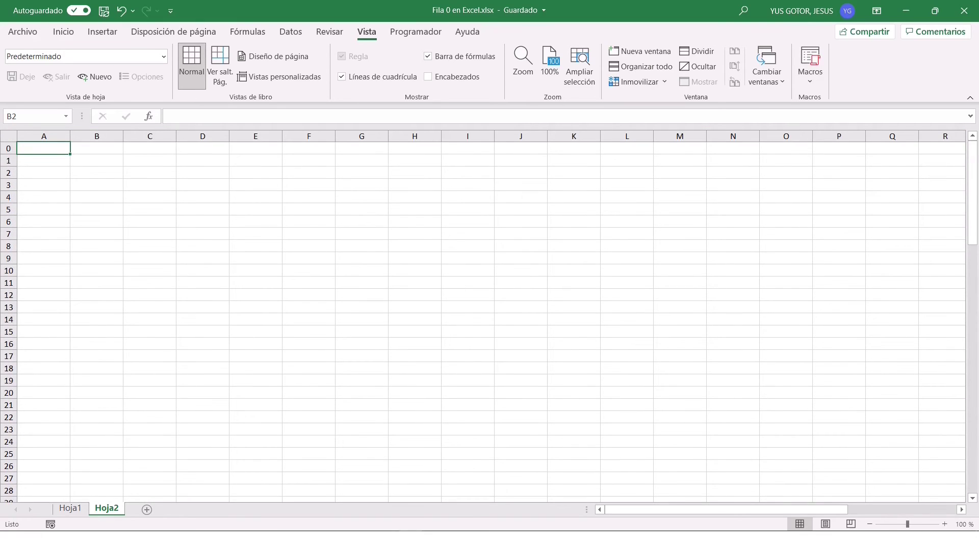
click(962, 511)
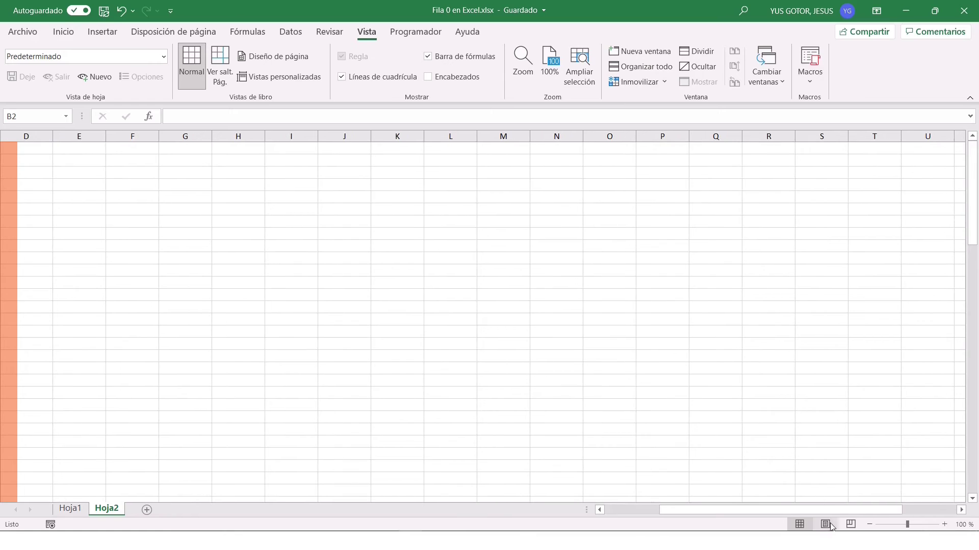
click(616, 511)
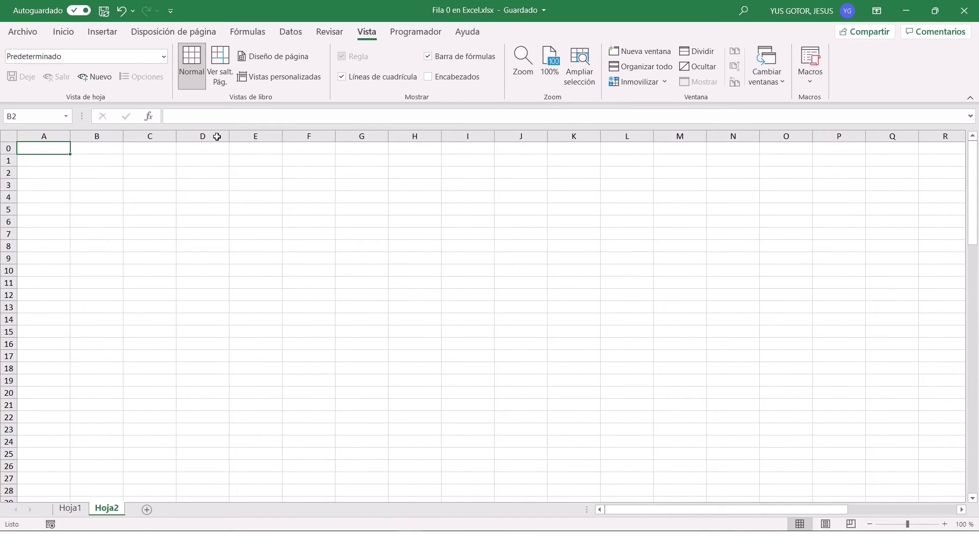
Step: Freeze the panes of Hoja2 at cell B2 so the simulated row and column headings stay fixed
click(101, 266)
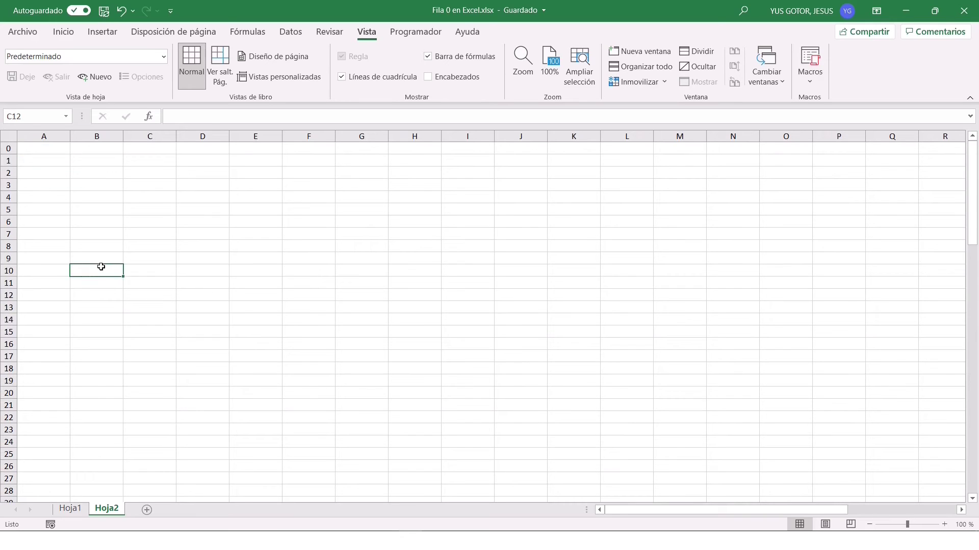
click(35, 146)
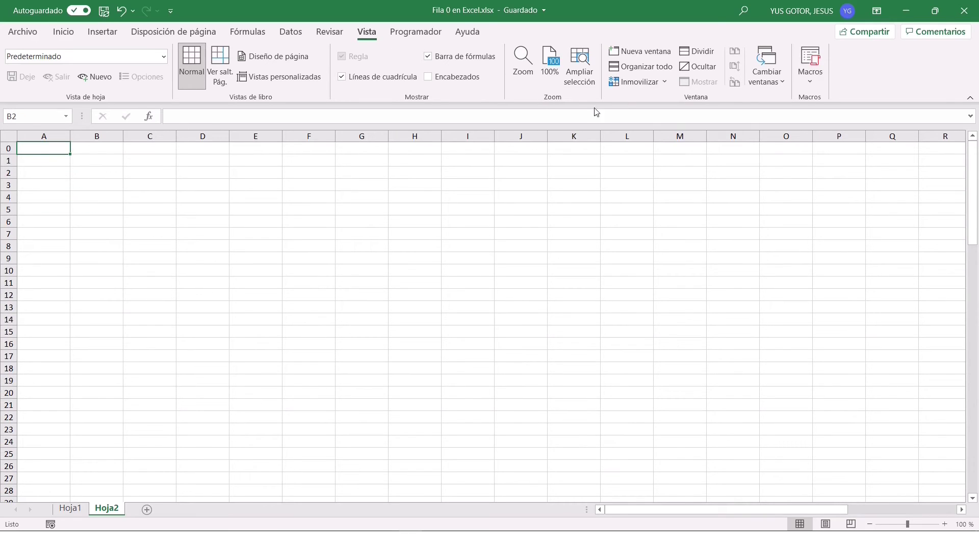
click(664, 83)
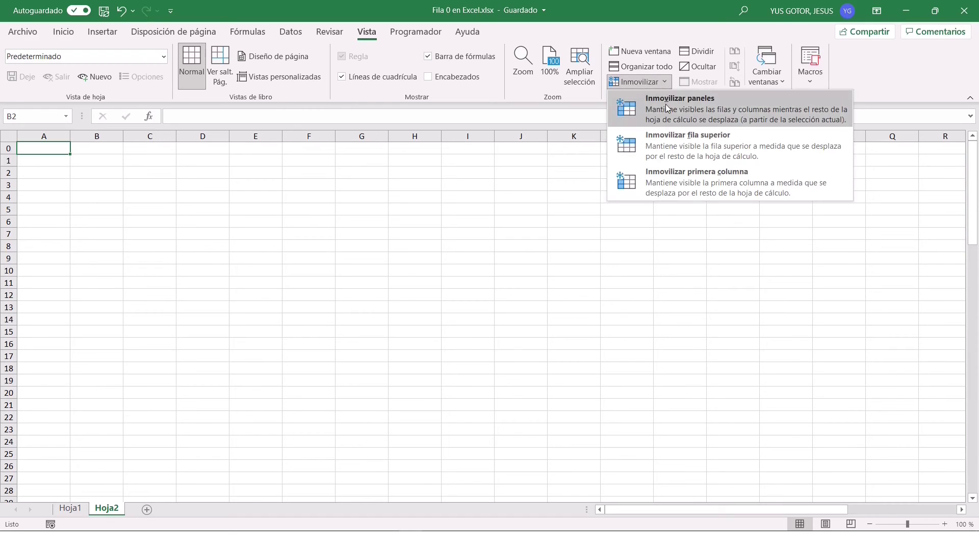
click(667, 106)
Step: Scroll Hoja2 down, across and back to the start to check that the frozen simulated headings stay in view
click(149, 233)
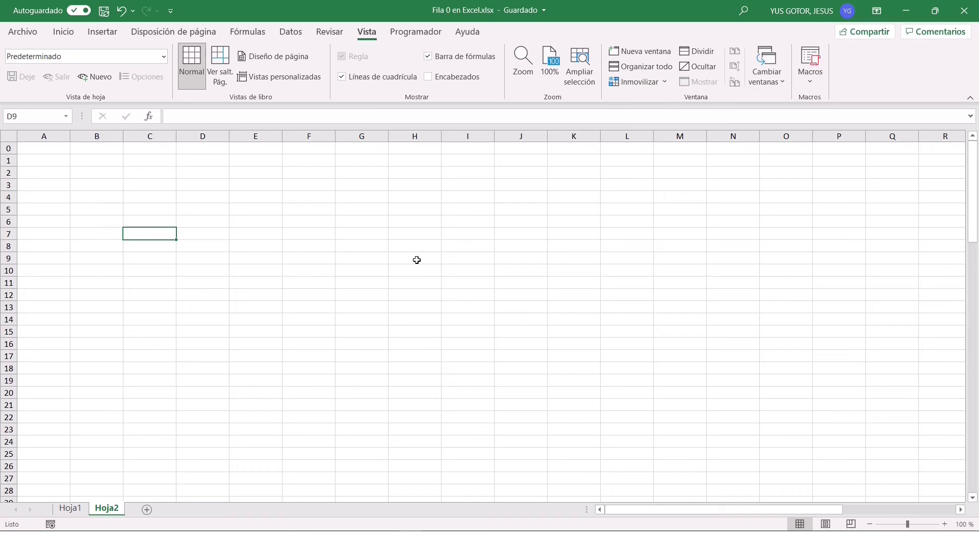
scroll(416, 236, down, 10)
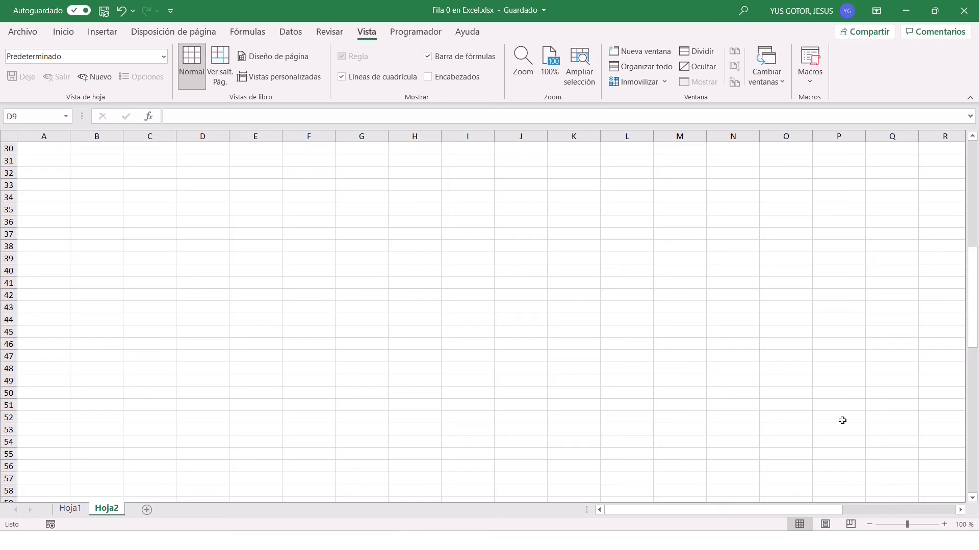
click(960, 510)
click(960, 510)
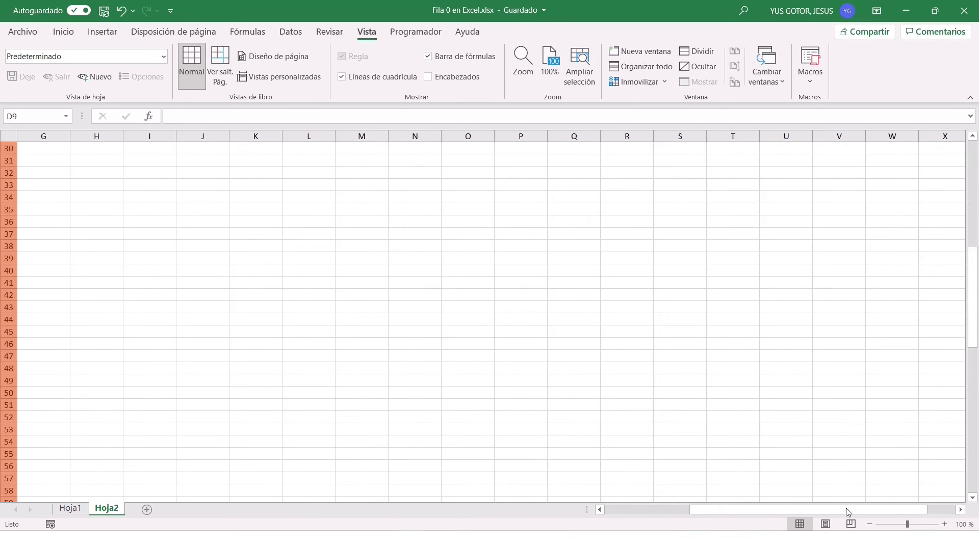
click(611, 511)
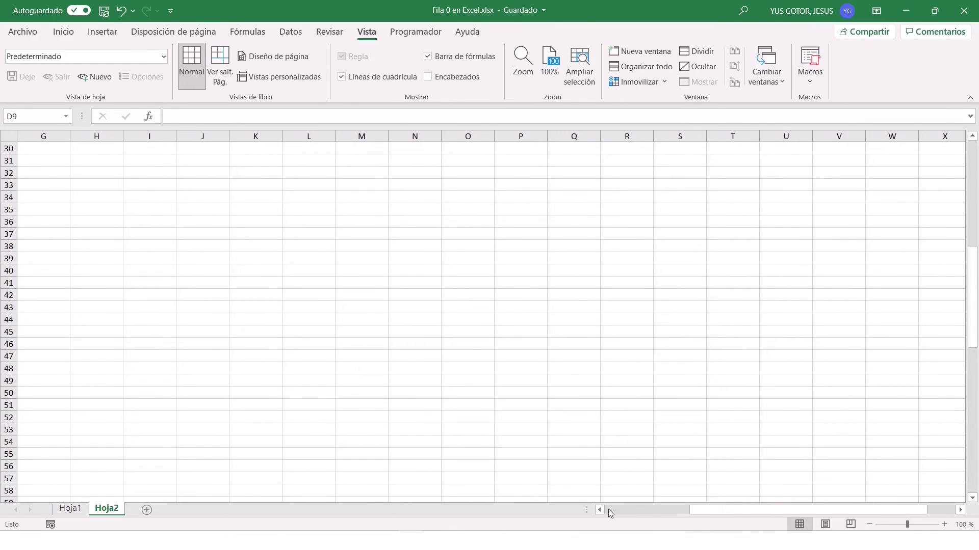
click(974, 147)
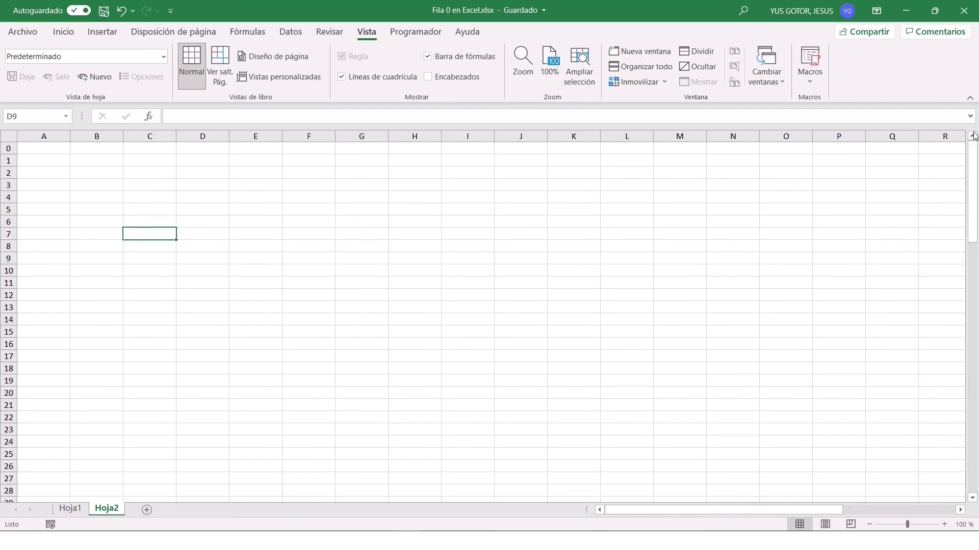
Step: Copy the table A1:G26 from Hoja1 and paste it at cell B2 of Hoja2, keeping the source column widths
click(70, 509)
click(54, 175)
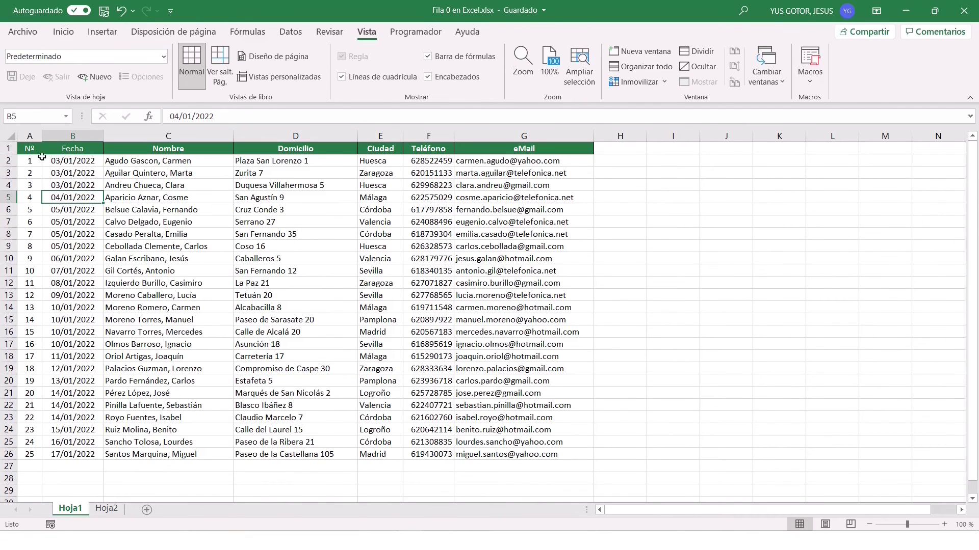
drag(29, 149, 505, 455)
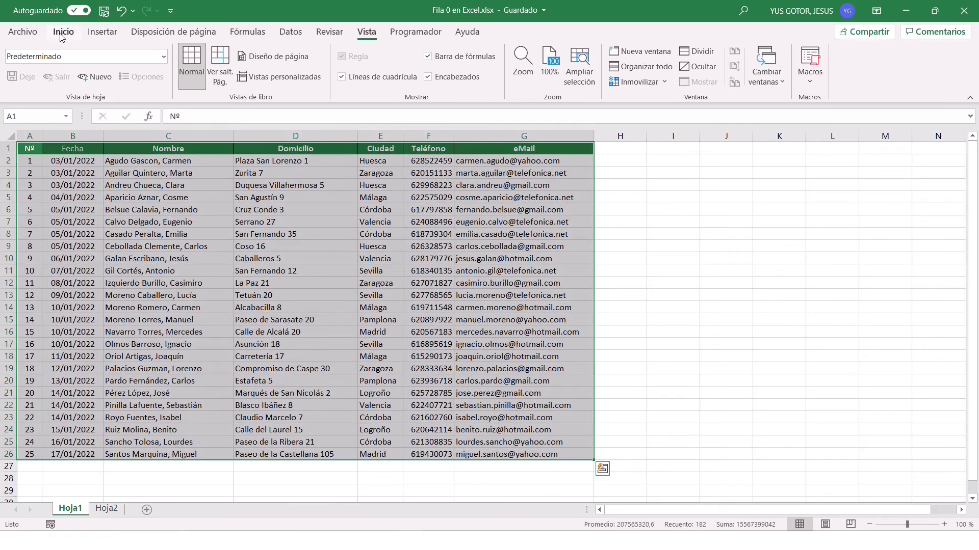
click(63, 31)
click(39, 66)
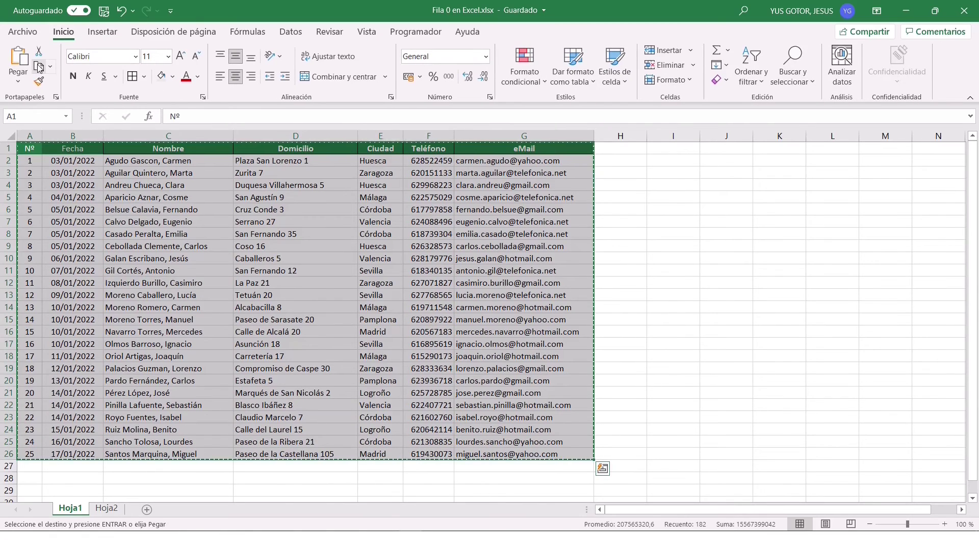
click(106, 508)
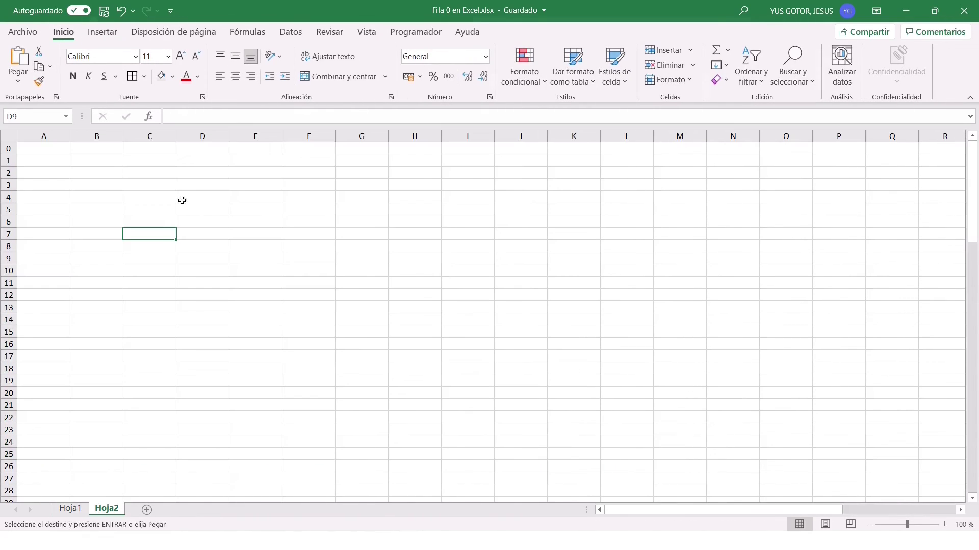
click(44, 149)
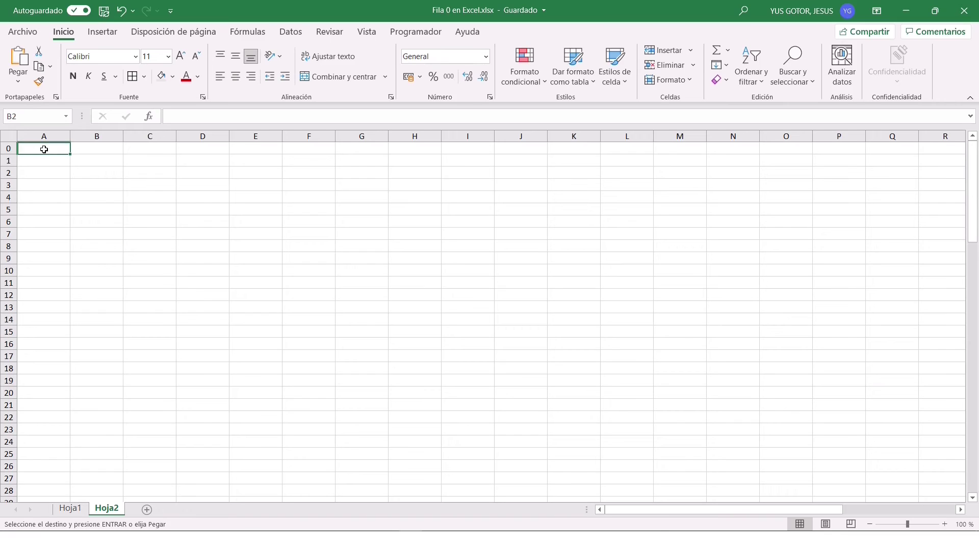
click(19, 82)
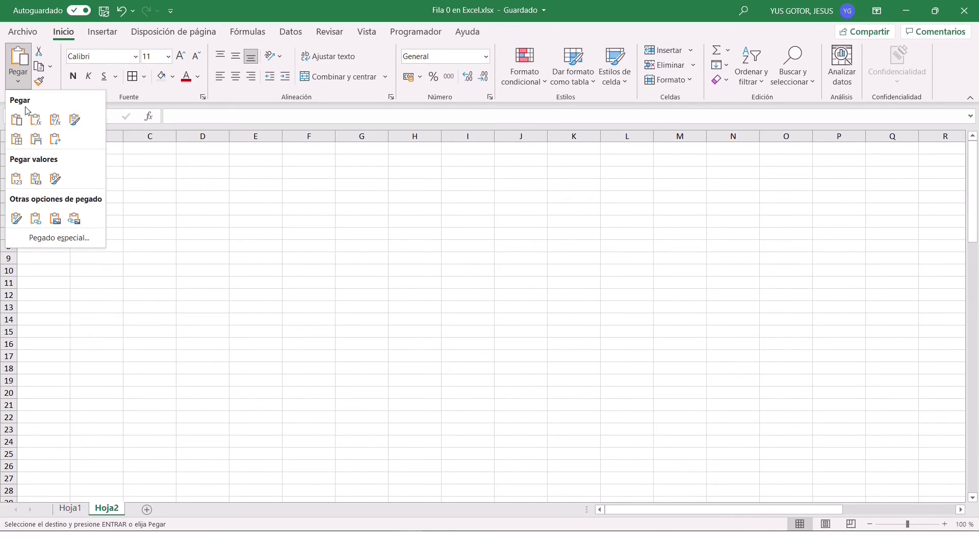
click(37, 143)
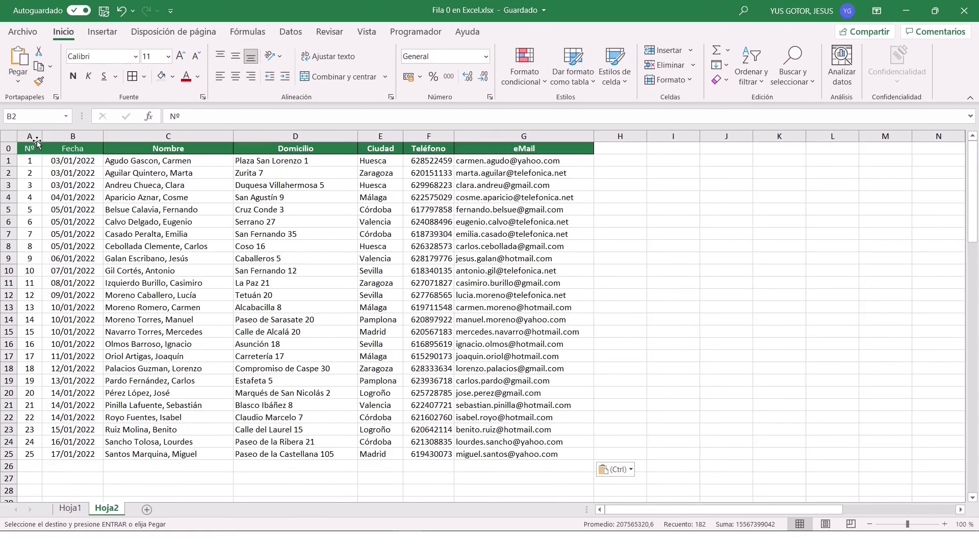
Step: Try to apply a filter with only cell E13 of the pasted table selected, and remove it again
click(346, 287)
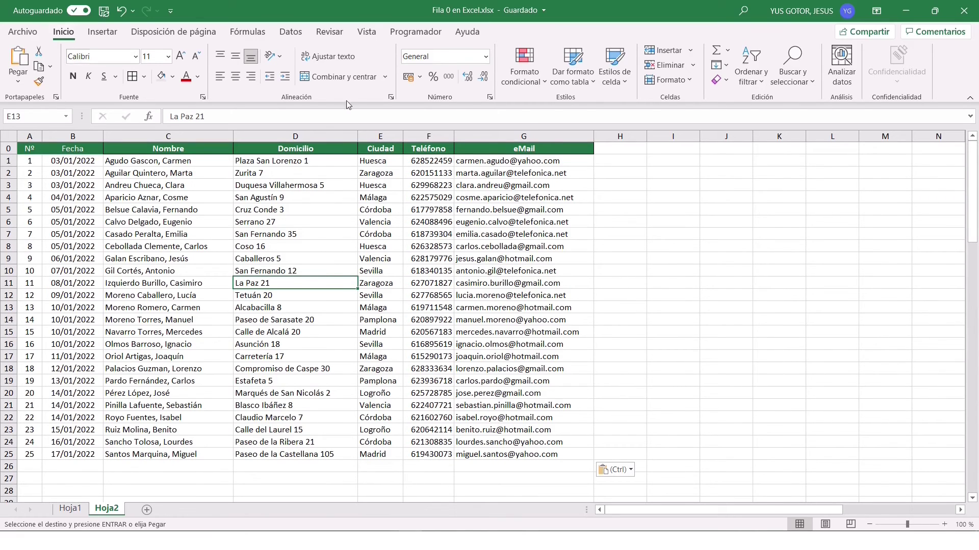
click(759, 80)
click(762, 156)
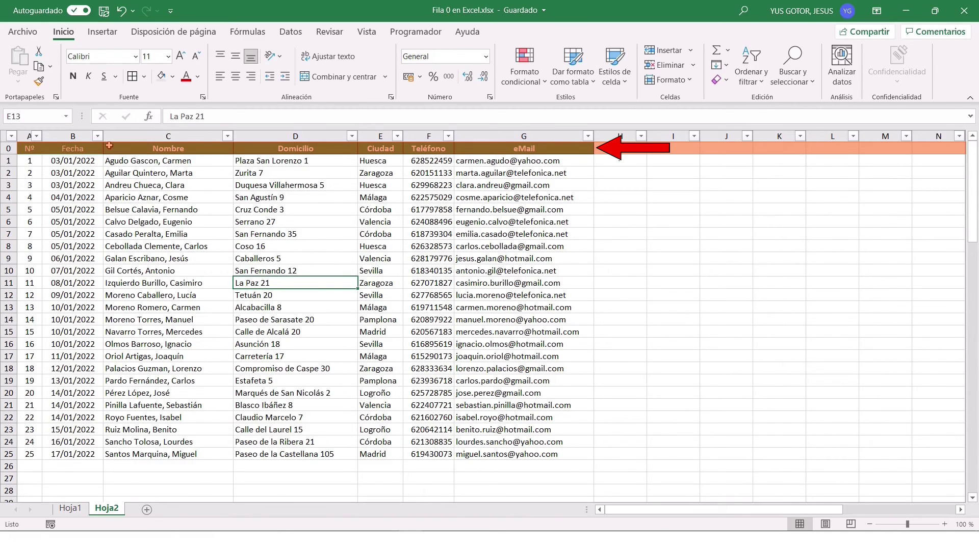
click(762, 81)
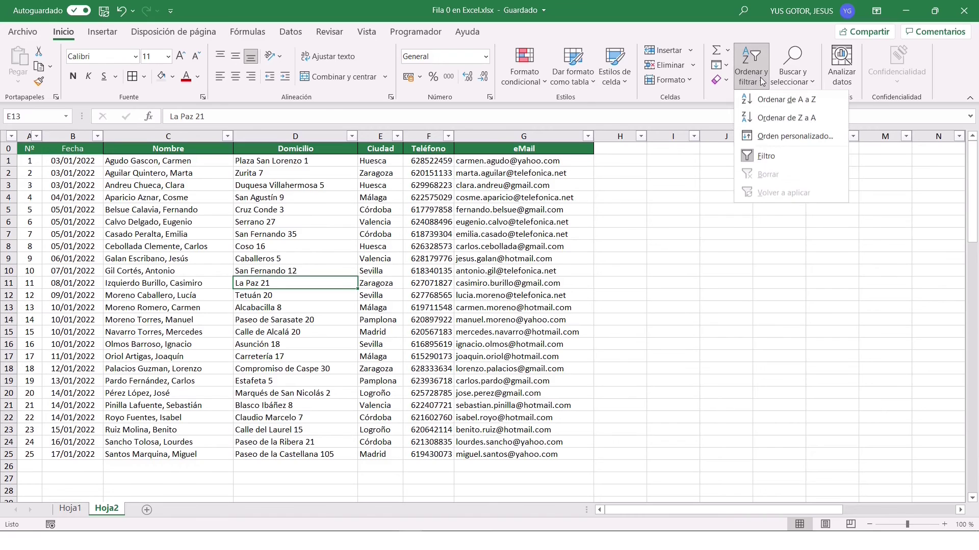
click(765, 156)
Step: Apply a filter to the table's header cells from Nº to eMail in simulated row 0
click(153, 185)
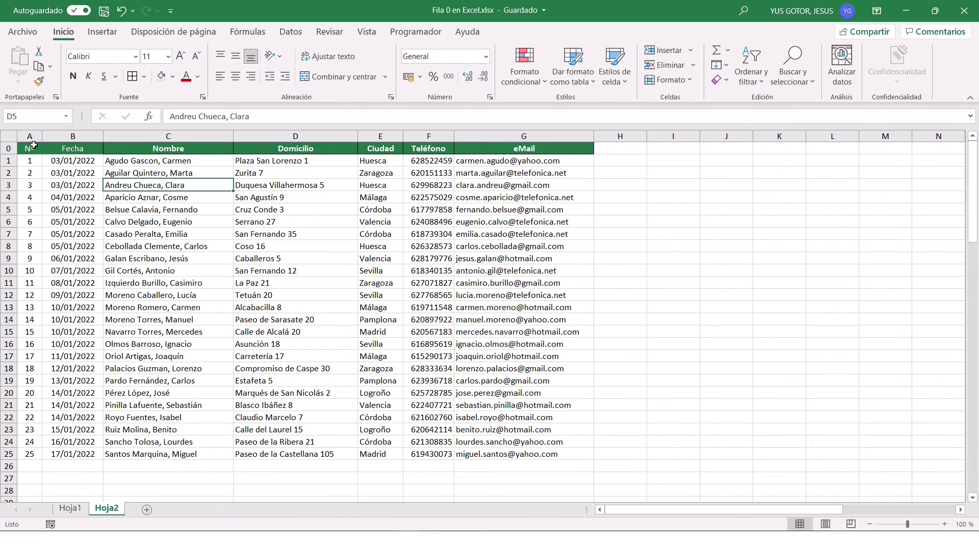
drag(31, 148, 581, 149)
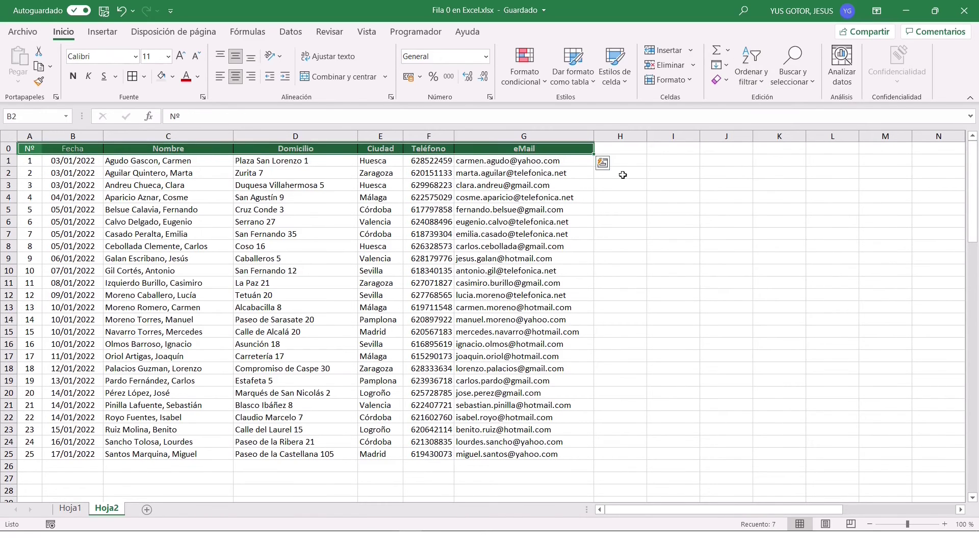
click(751, 73)
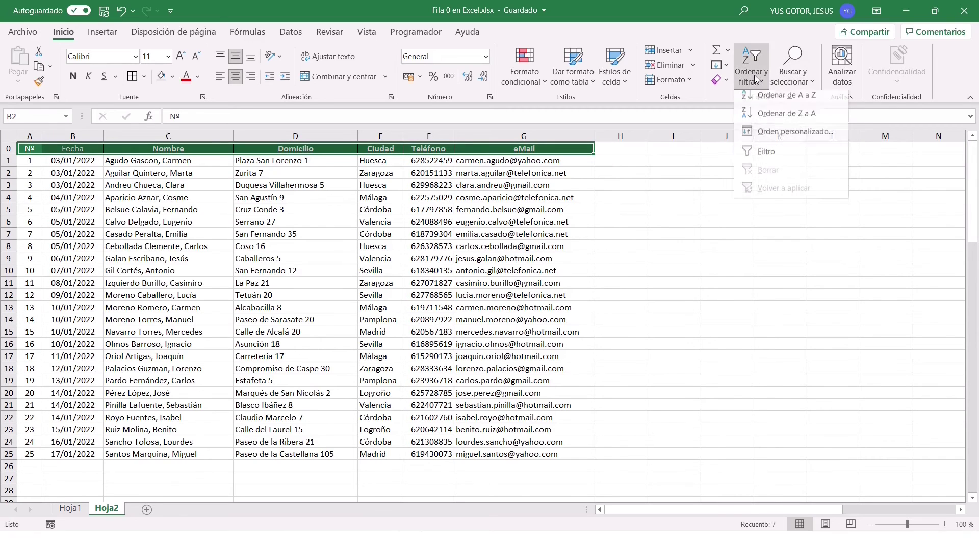
click(766, 158)
click(311, 223)
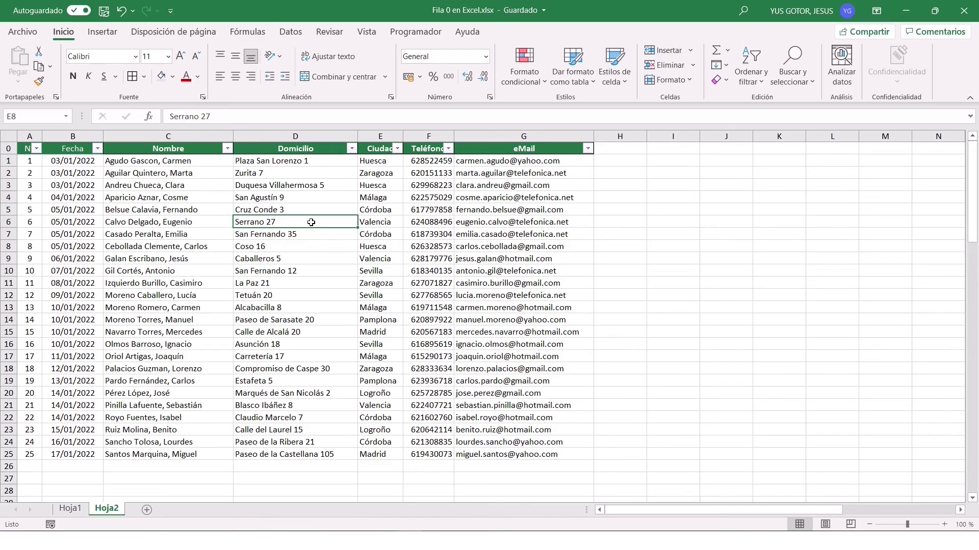
Step: Filter the Ciudad column to show only Huesca and Pamplona, and select the Domicilio cell E10
click(397, 149)
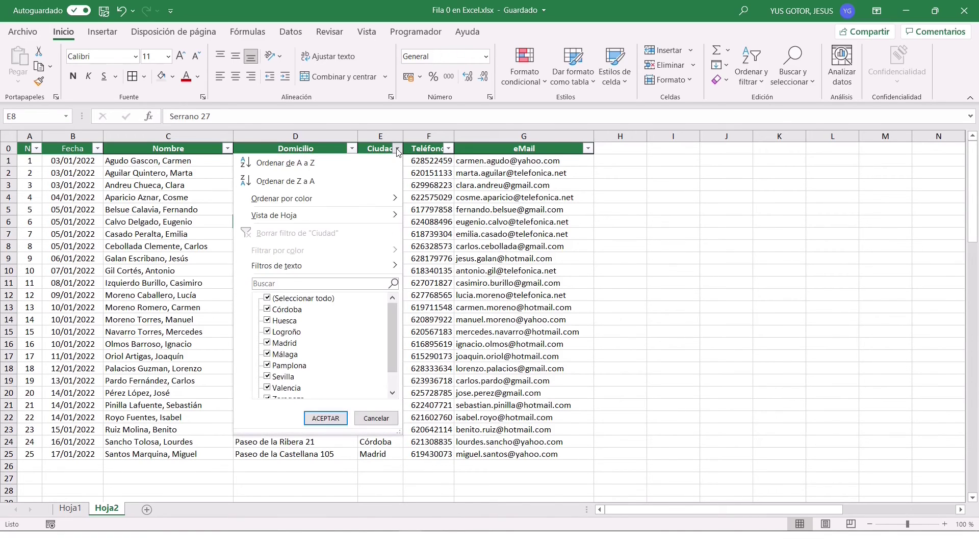
click(266, 300)
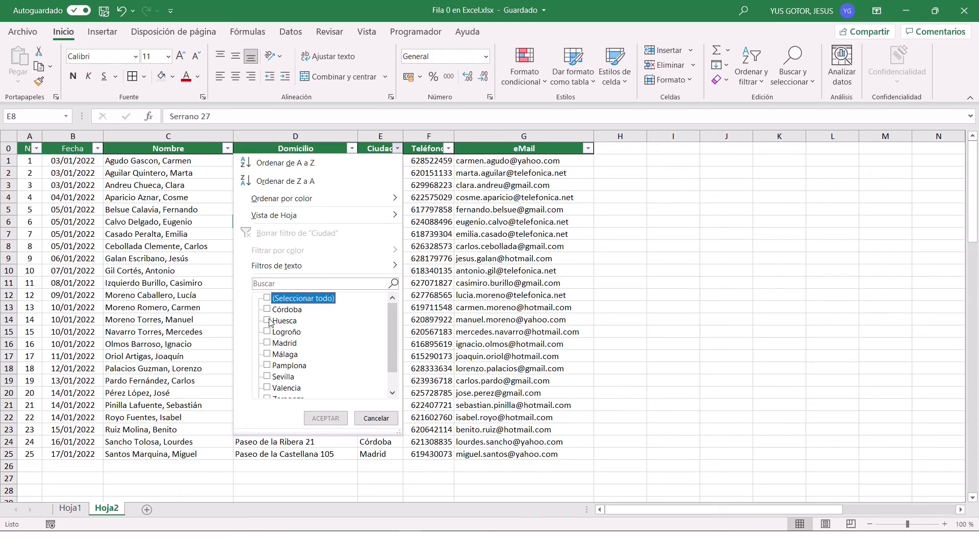
click(268, 322)
click(267, 366)
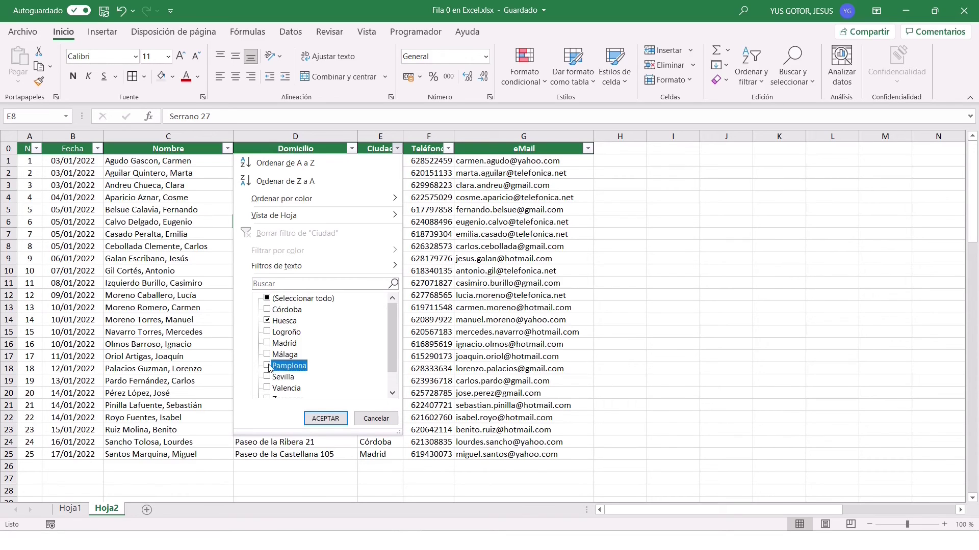
click(325, 418)
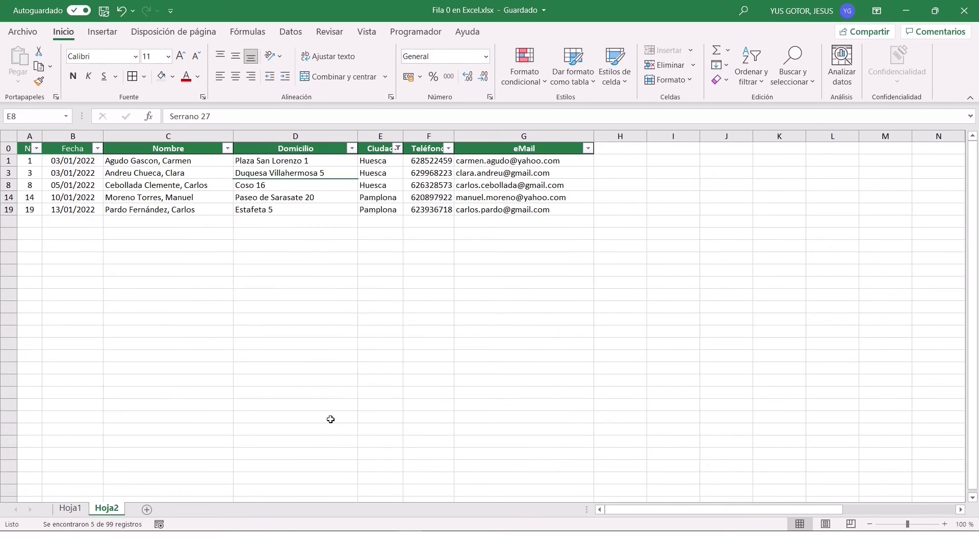
click(345, 184)
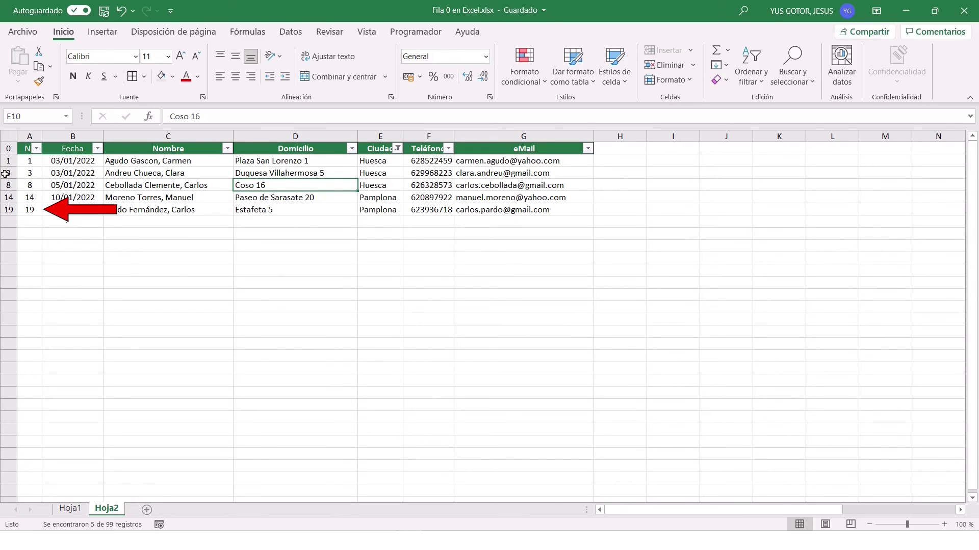
Step: Select all cities again in the Ciudad filter to restore every record
click(397, 149)
click(266, 298)
click(326, 419)
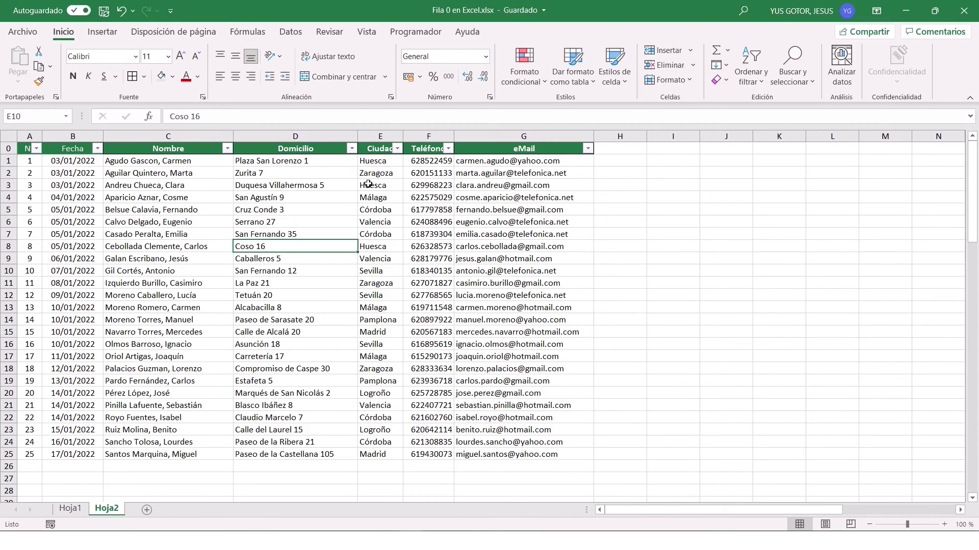
Step: Insert a sheet row above the record in simulated row 10
click(35, 271)
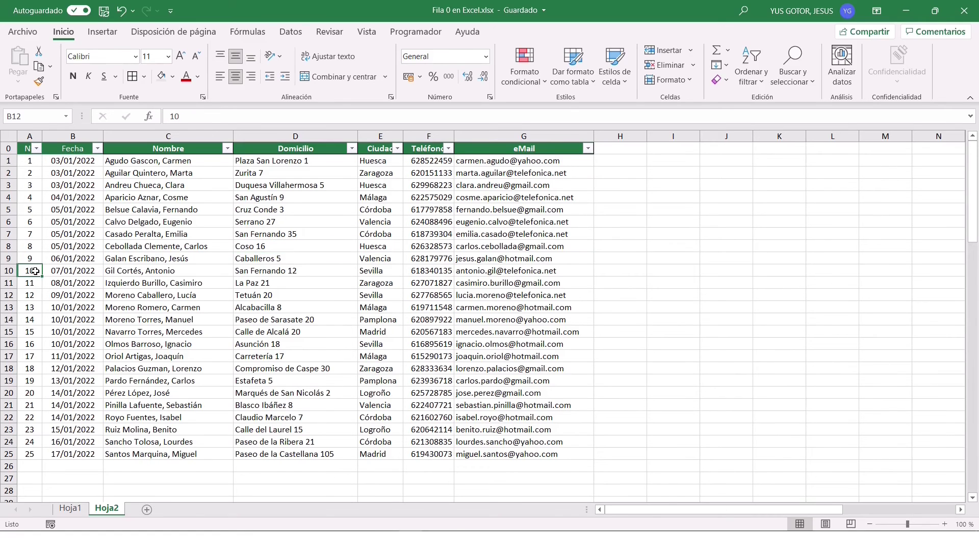
click(691, 50)
click(688, 90)
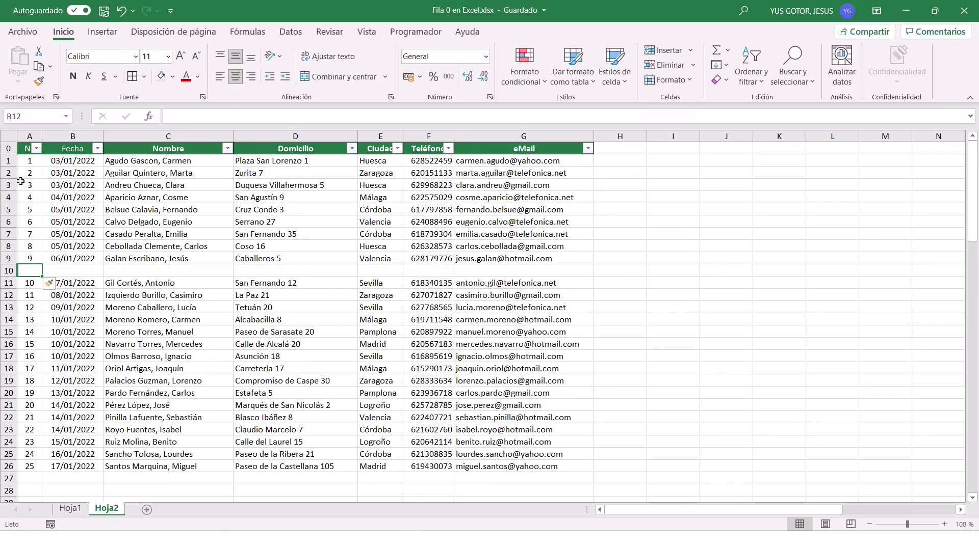
Step: Select the simulated row numbers around the inserted row to check that their sequence is still continuous
drag(10, 148, 10, 338)
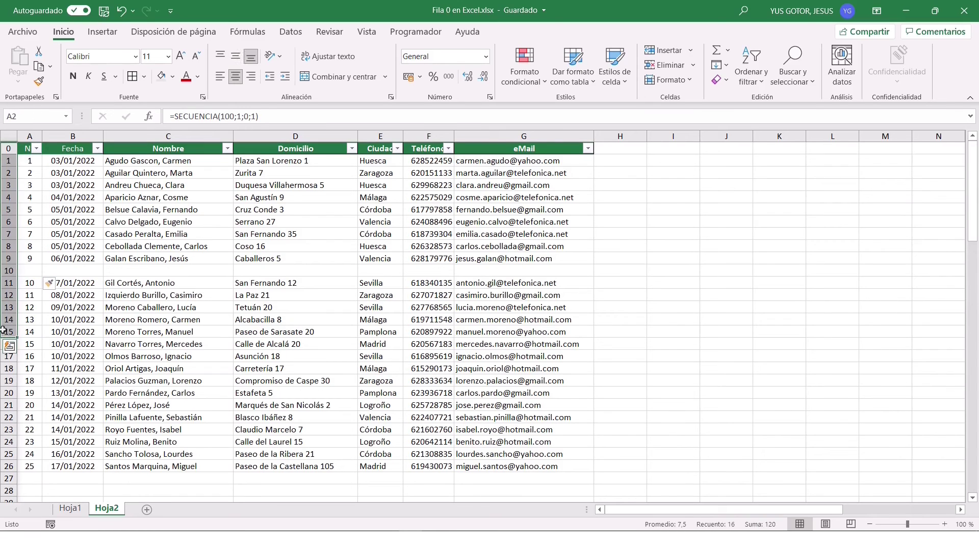
click(8, 270)
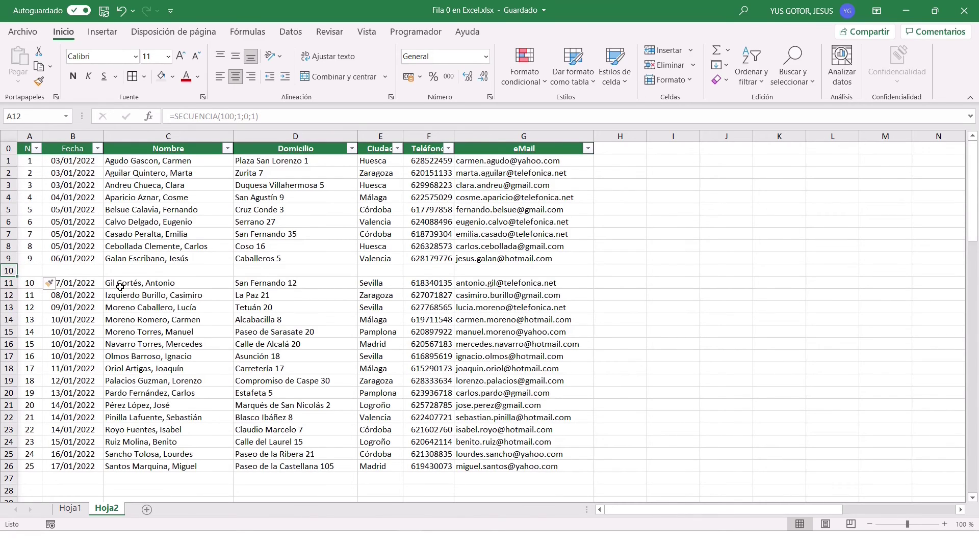
drag(8, 148, 8, 357)
Step: Delete the empty sheet row at simulated row 10
click(50, 265)
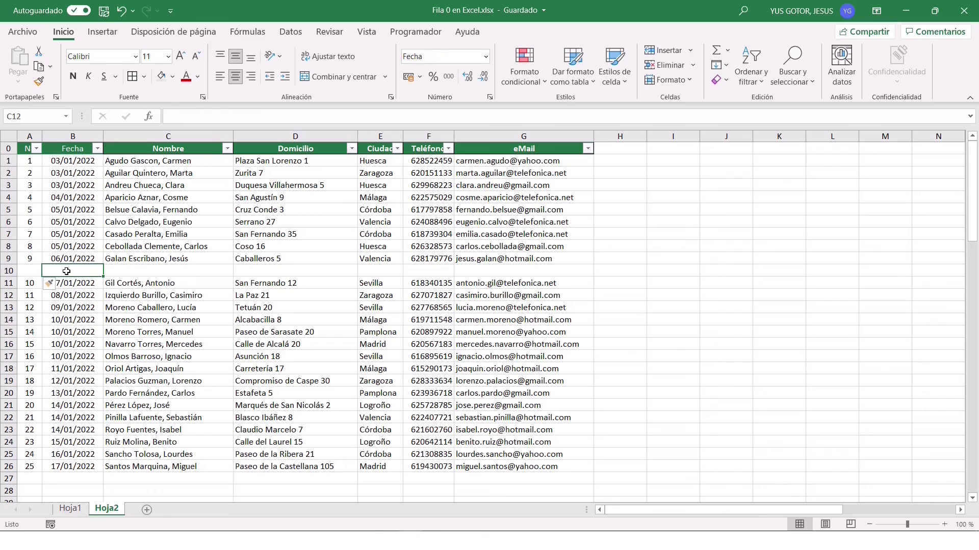
click(695, 62)
click(683, 99)
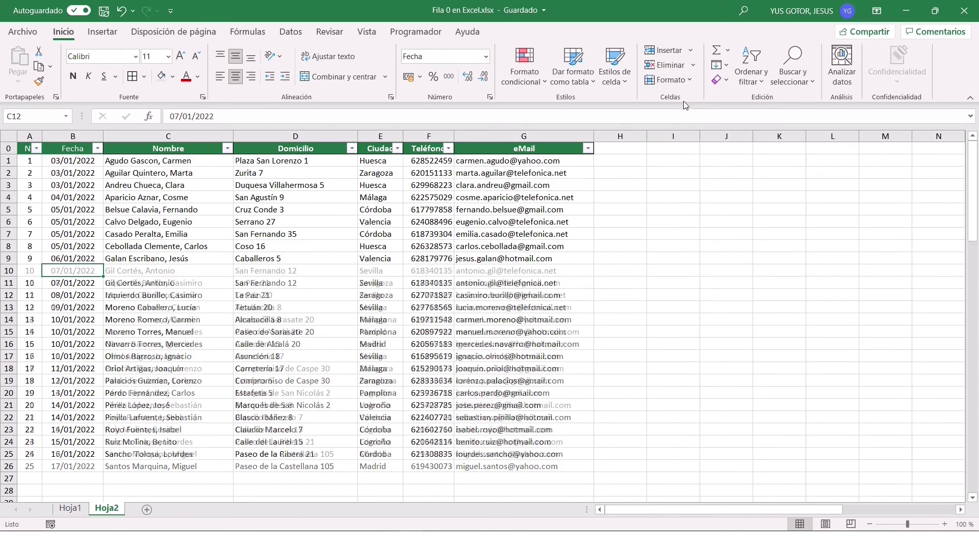
Step: Delete the sheet row at simulated row 14 and select simulated row numbers 11 to 18 to check their sequence
click(84, 320)
click(695, 66)
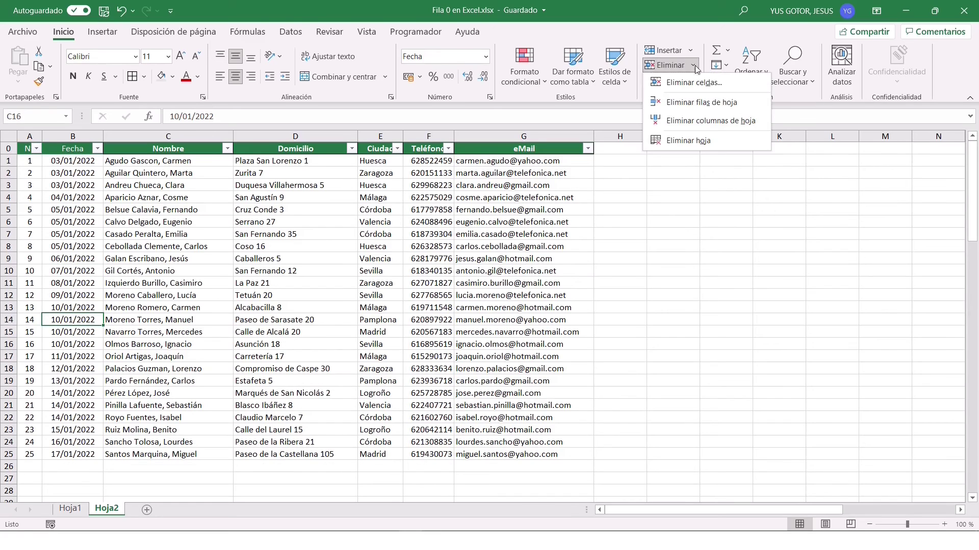
click(694, 105)
click(10, 281)
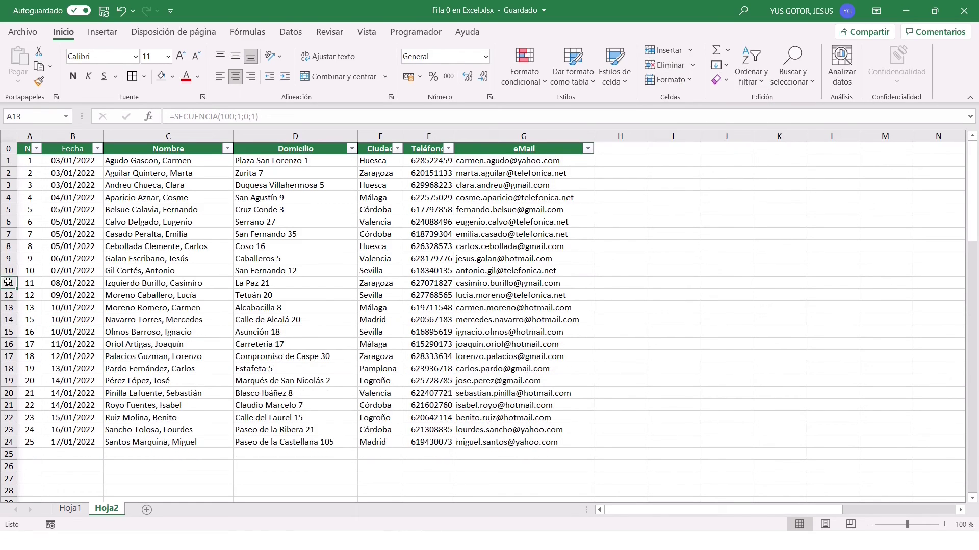
drag(9, 282, 7, 369)
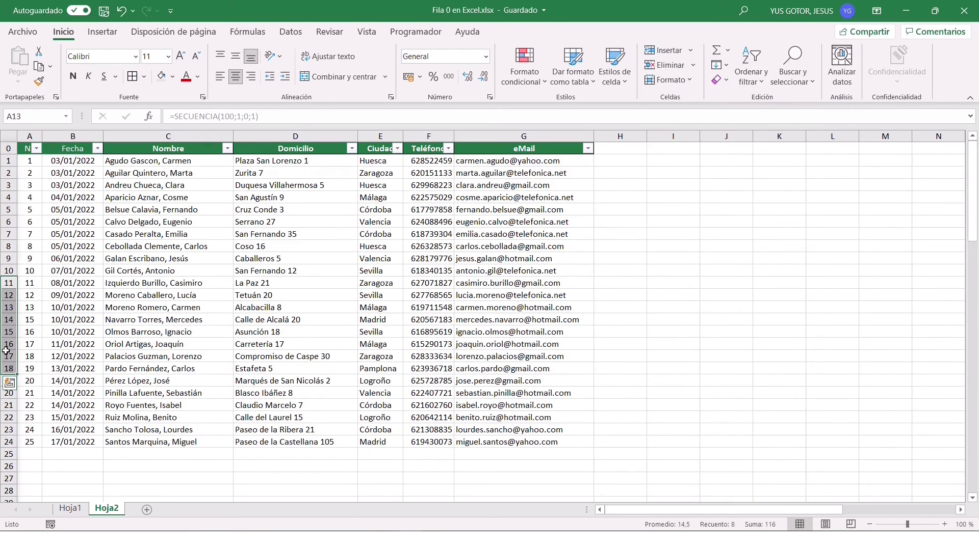
Step: Undo the last row deletion
key(ctrl+z)
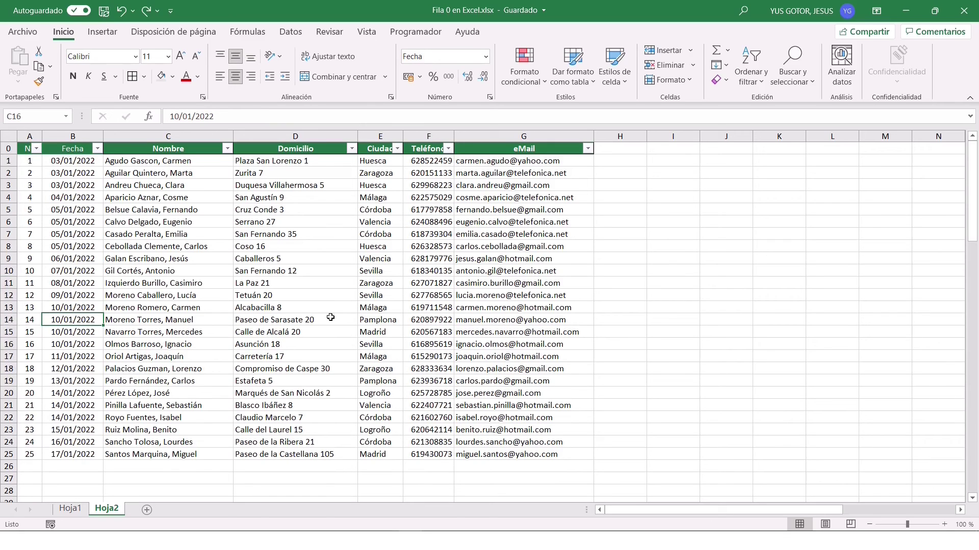
click(73, 209)
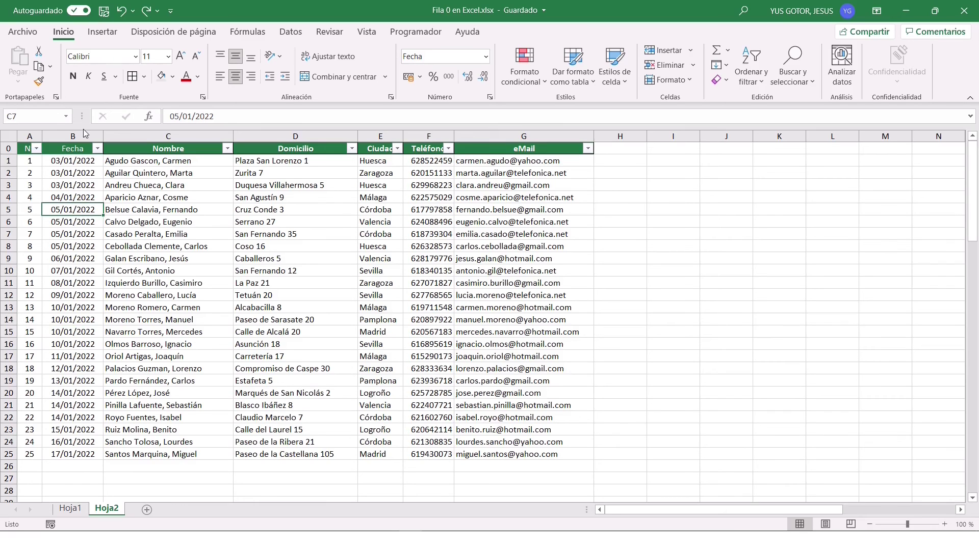
key(F9)
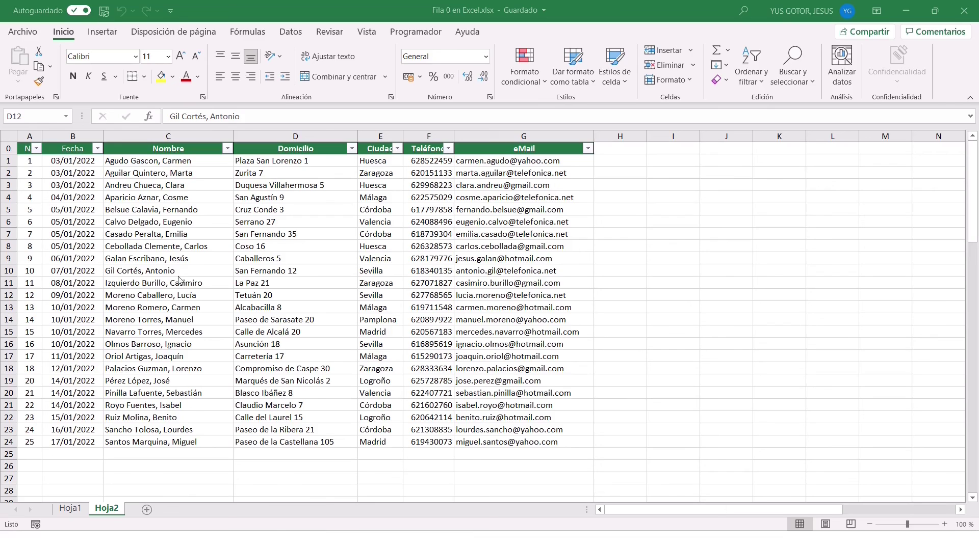
Step: Create a copy of sheet Hoja2 at the end of the workbook
right_click(107, 512)
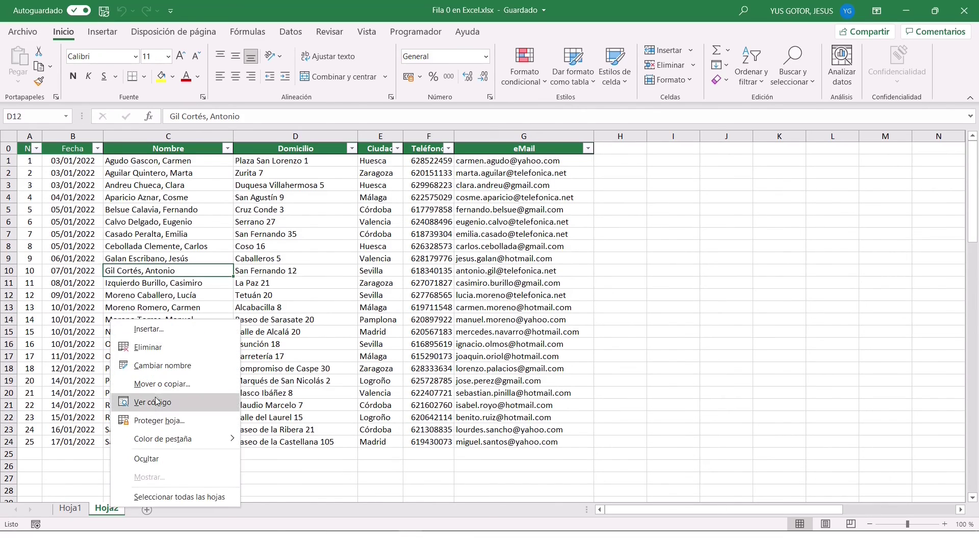
click(162, 383)
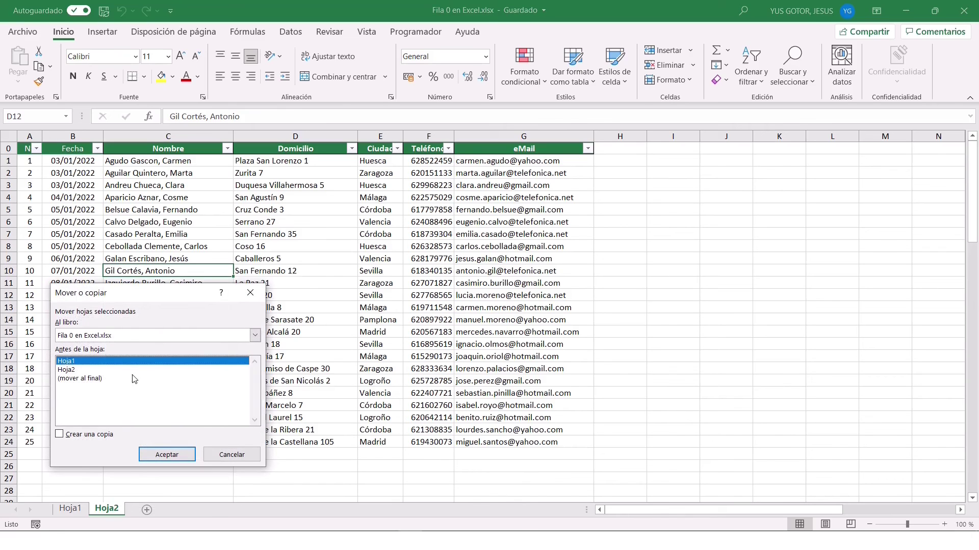
click(94, 380)
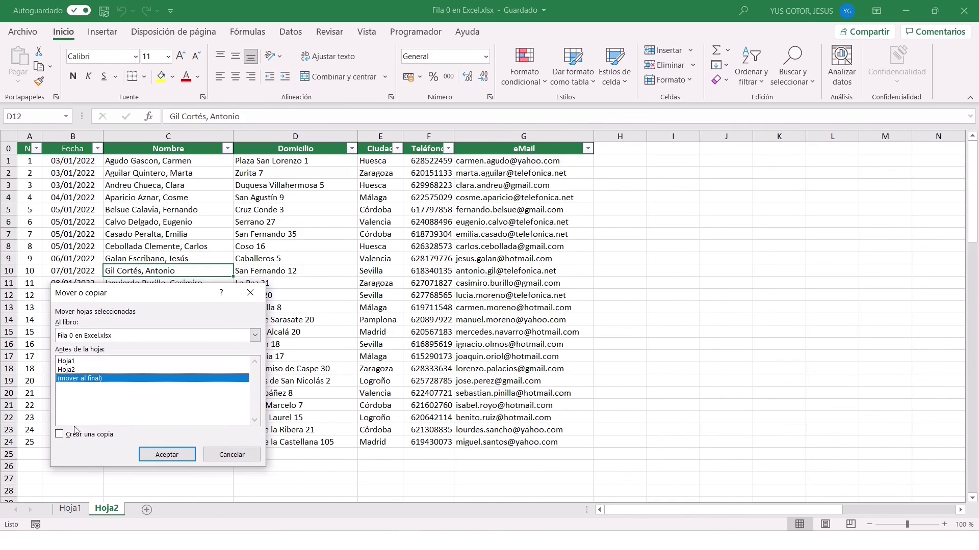
click(60, 435)
click(154, 455)
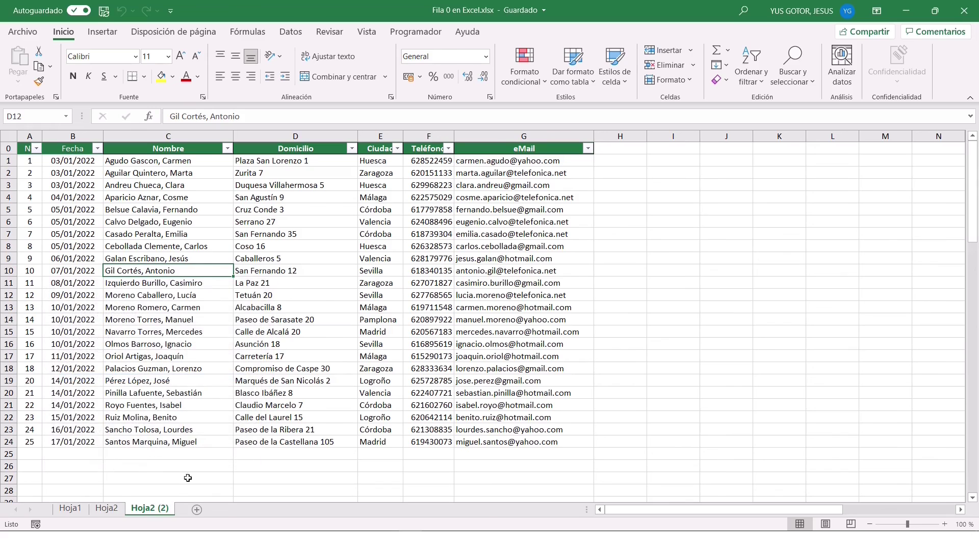
Step: Rename the copied sheet as Hoja3
double_click(164, 509)
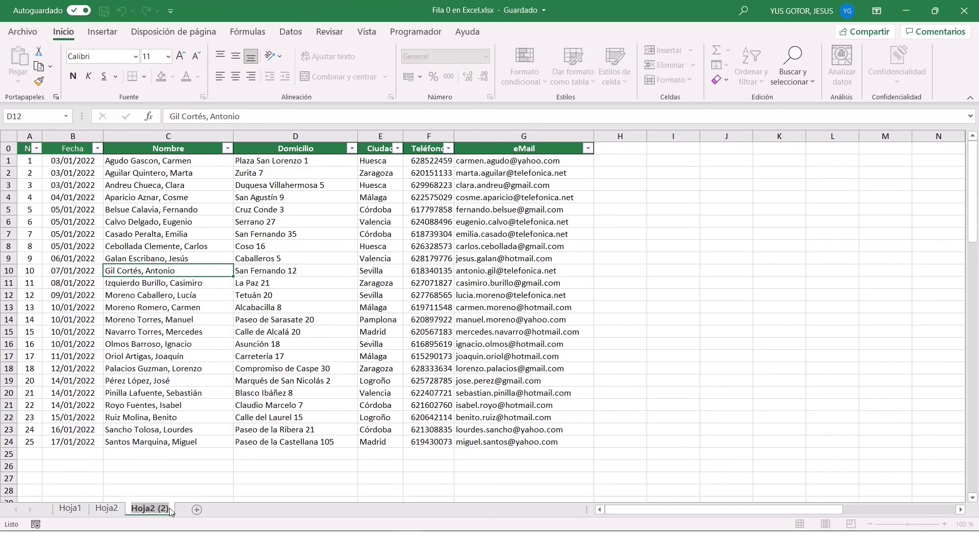
key(Right)
key(BackSpace)
key(BackSpace)
key(Return)
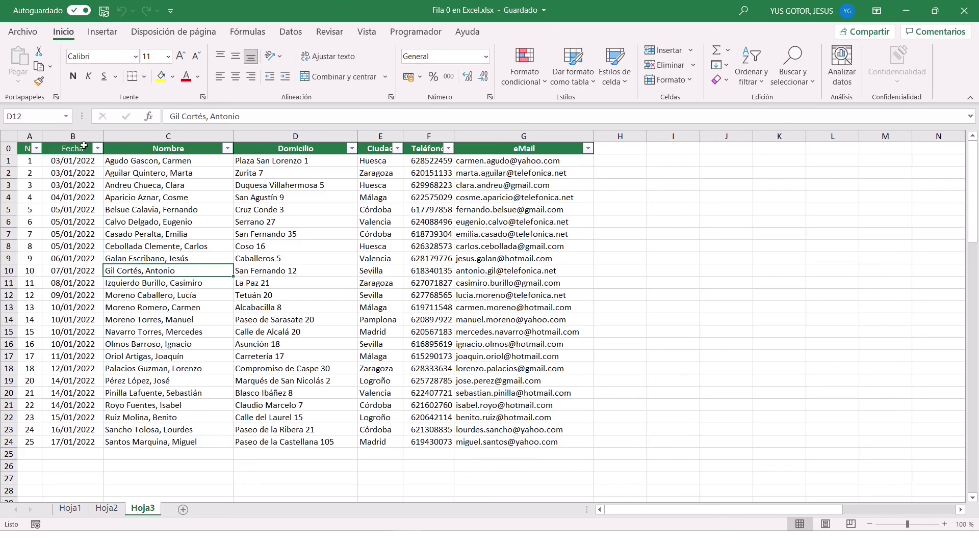
Step: Replace the simulated row numbers' SECUENCIA formula on Hoja3, starting in A2, with its fixed values by copying the range over itself
key(ctrl+Home)
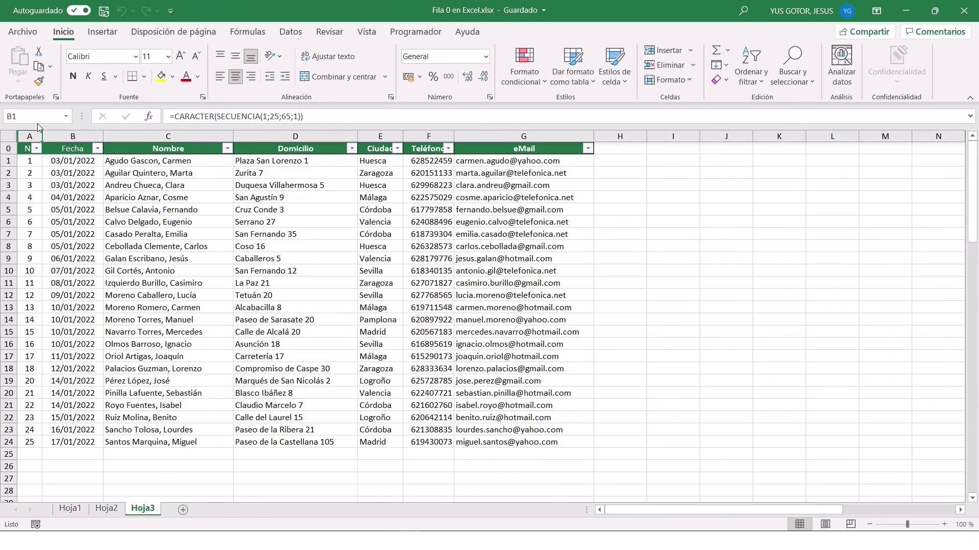
key(Left)
key(Down)
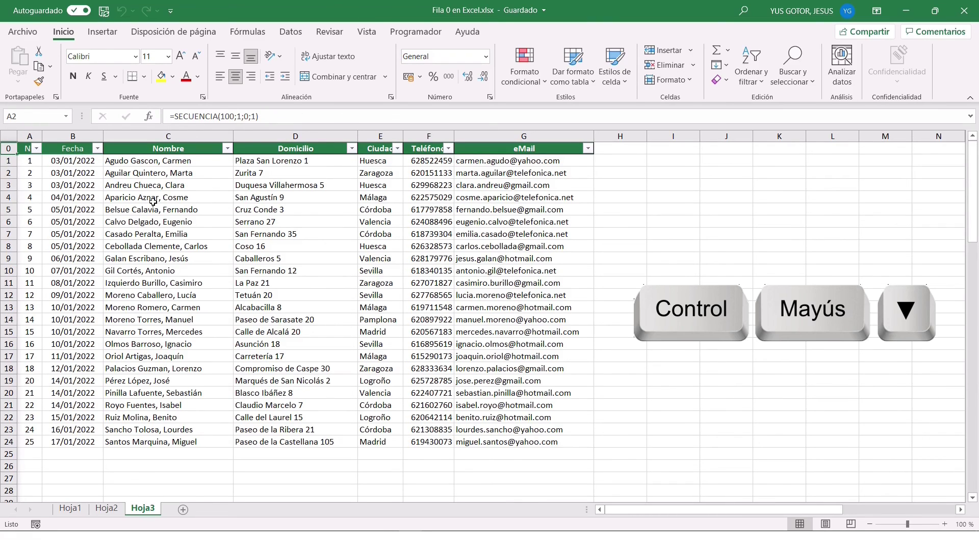
key(ctrl+shift+Down)
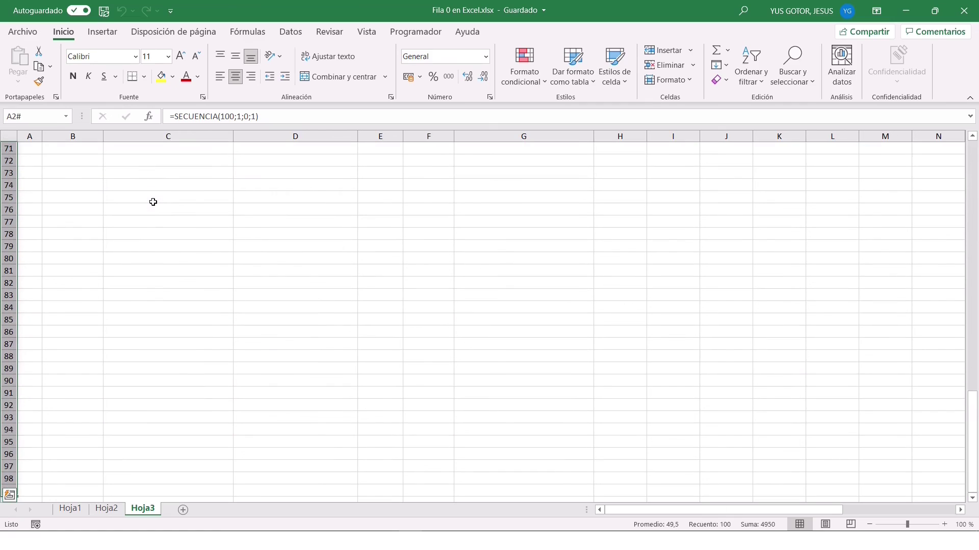
click(40, 66)
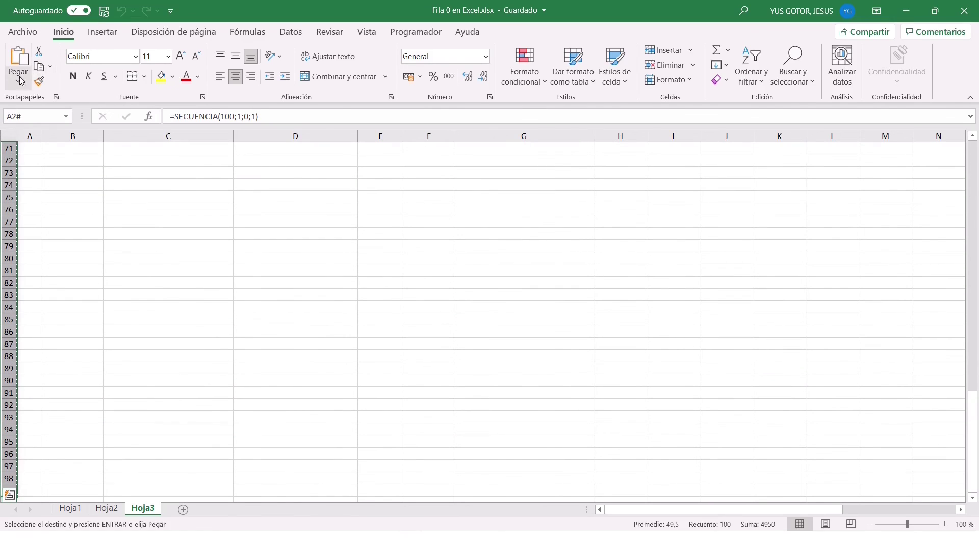
click(18, 79)
click(16, 178)
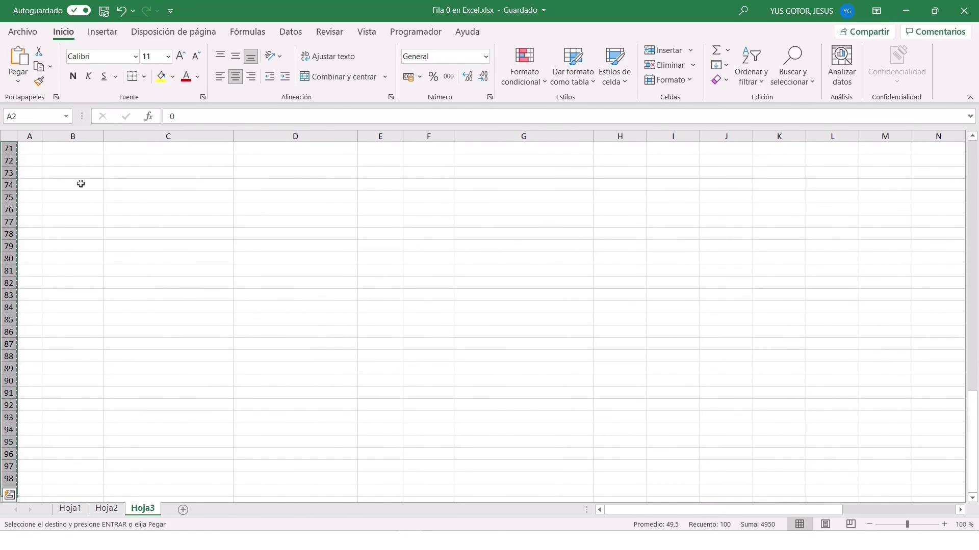
Step: Replace the simulated column letters' CARACTER(SECUENCIA) formula on Hoja3, starting in B1, with its fixed values by copying the range over itself
key(ctrl+Home)
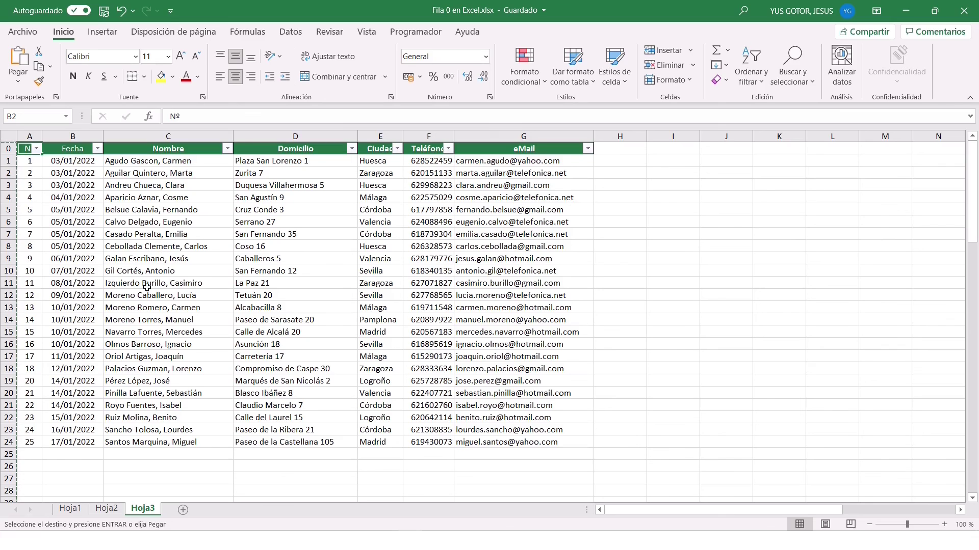
key(ctrl+shift+Right)
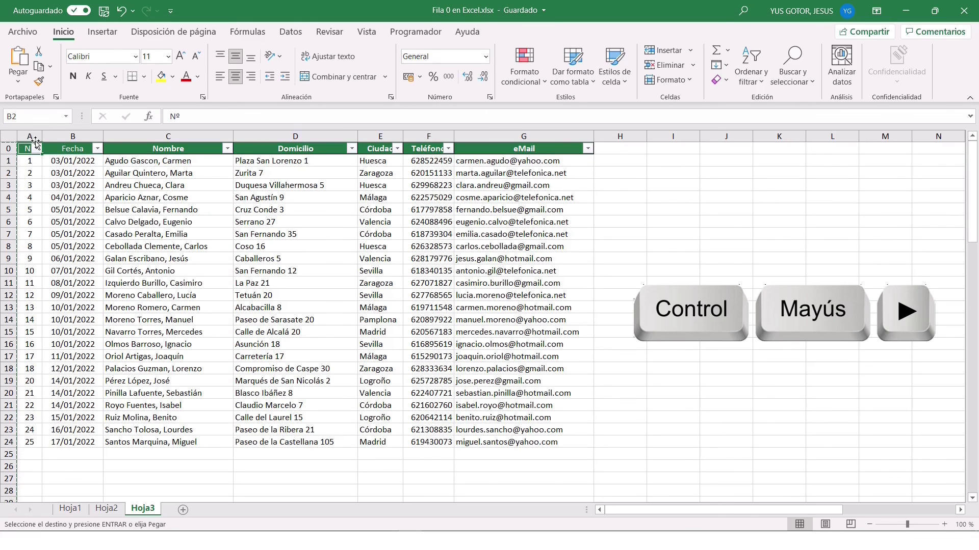
click(32, 136)
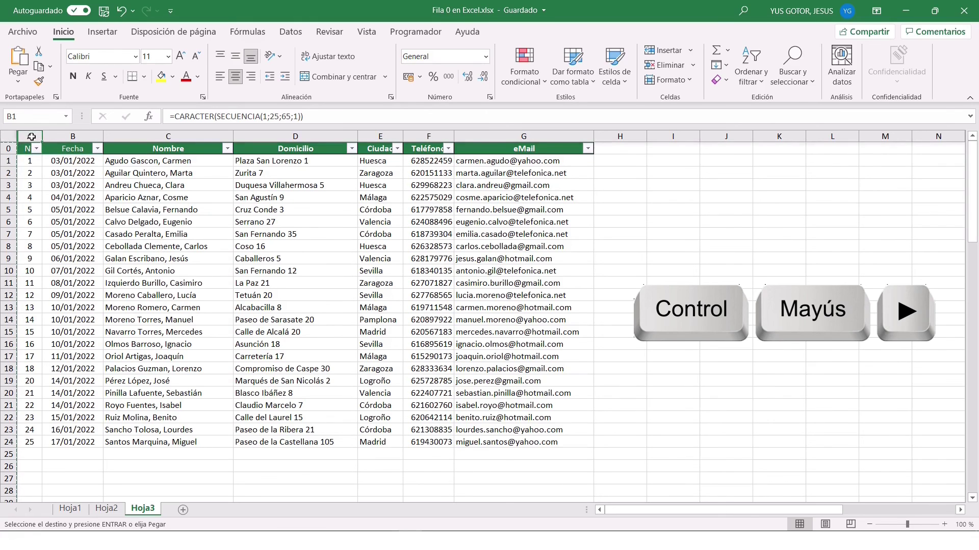
key(ctrl+shift+Right)
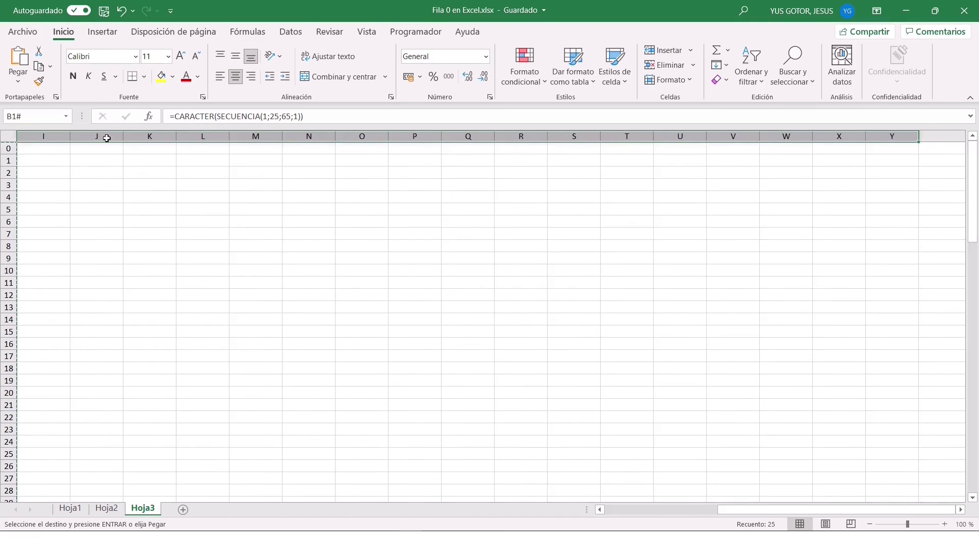
click(18, 77)
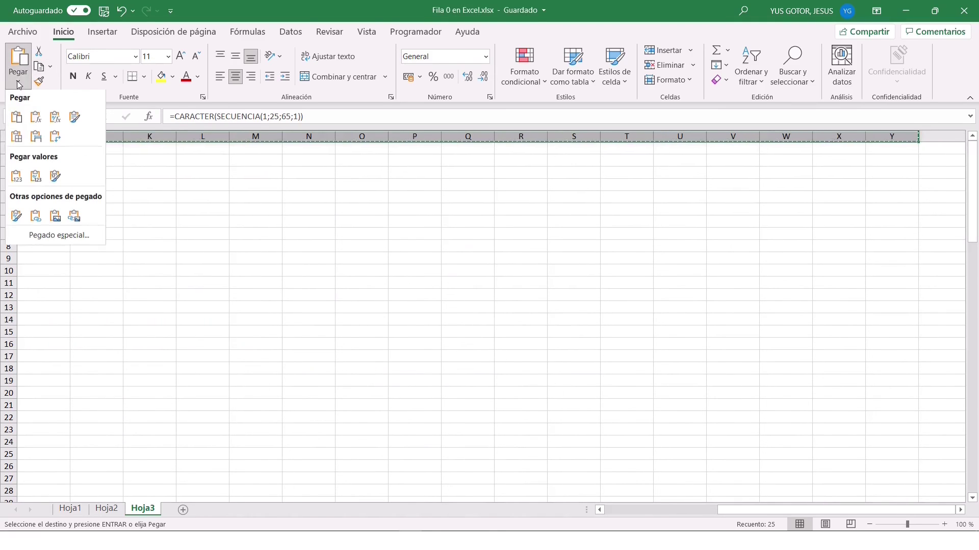
click(17, 178)
key(Escape)
key(ctrl+Home)
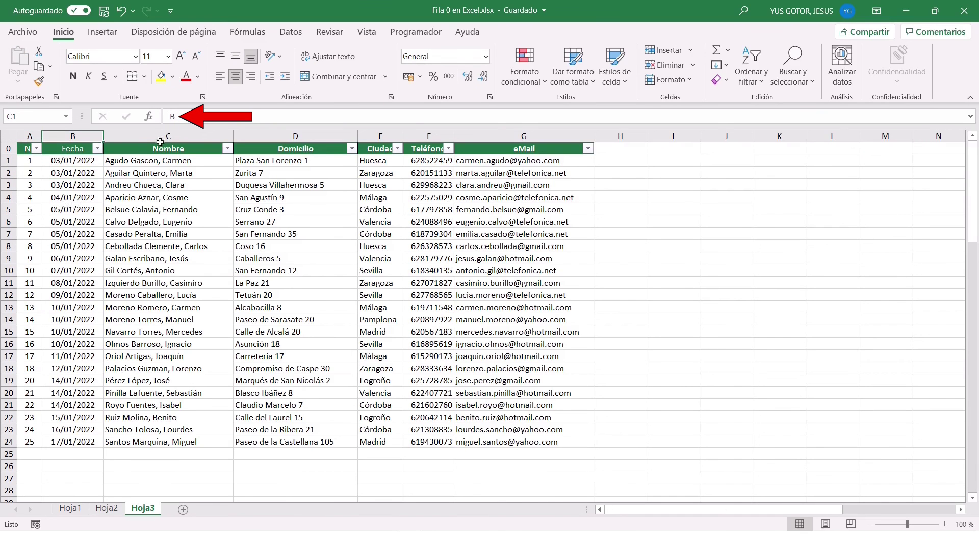
Step: Select several simulated column letters and row numbers on Hoja3 to check that they contain constants instead of formulas
click(158, 137)
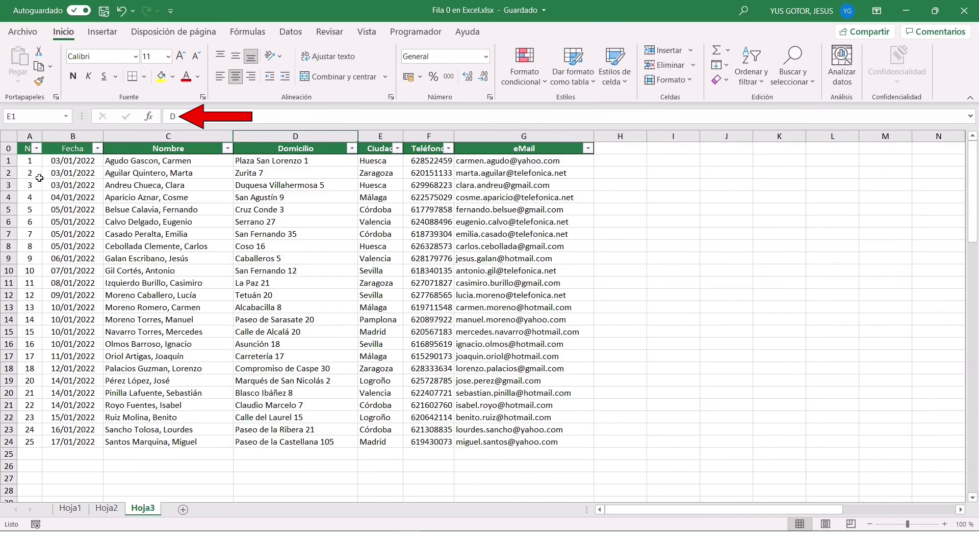
click(7, 161)
click(7, 186)
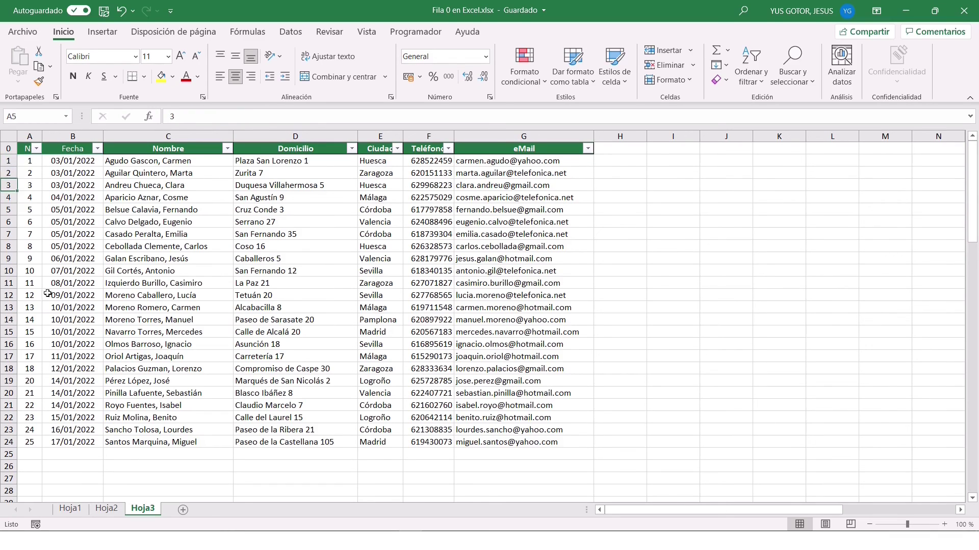
Step: Insert a sheet row above record 10 on Hoja3 and delete the sheet row containing record 21
click(30, 271)
click(691, 50)
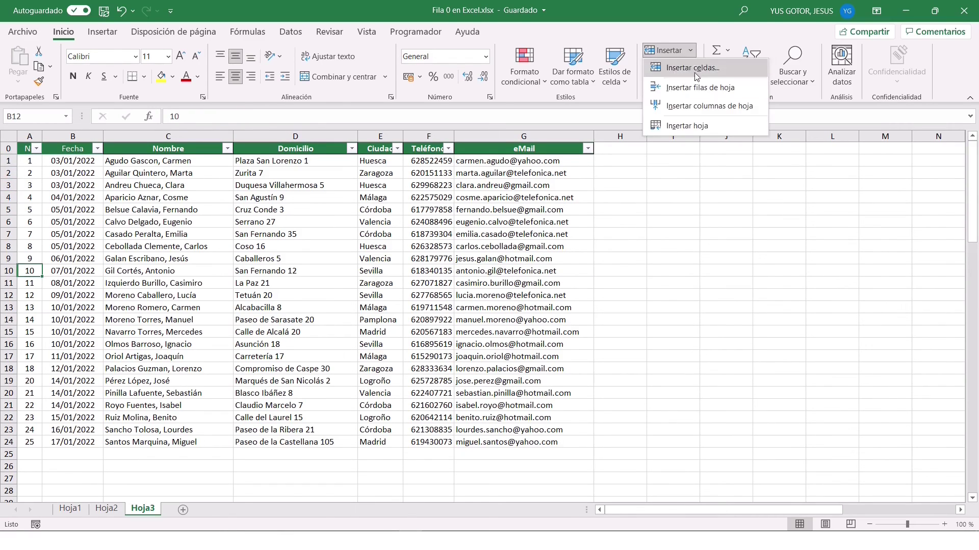
click(696, 91)
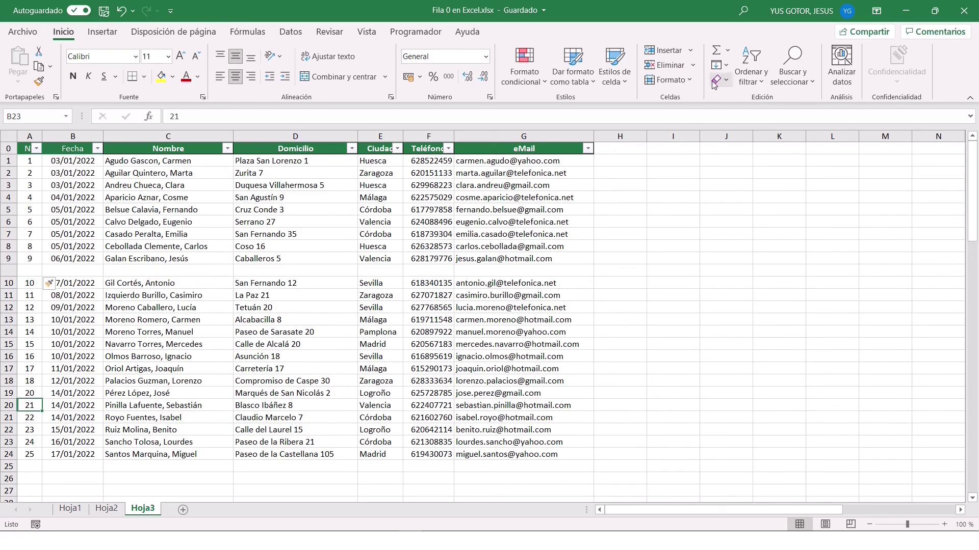
click(694, 64)
click(695, 101)
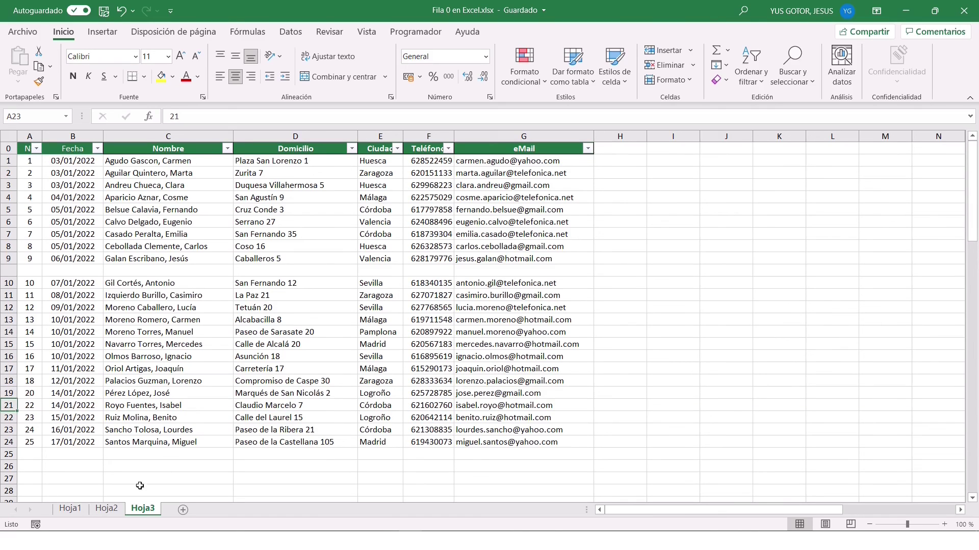
Step: Insert a sheet row above record 10 on sheet Hoja2
click(107, 509)
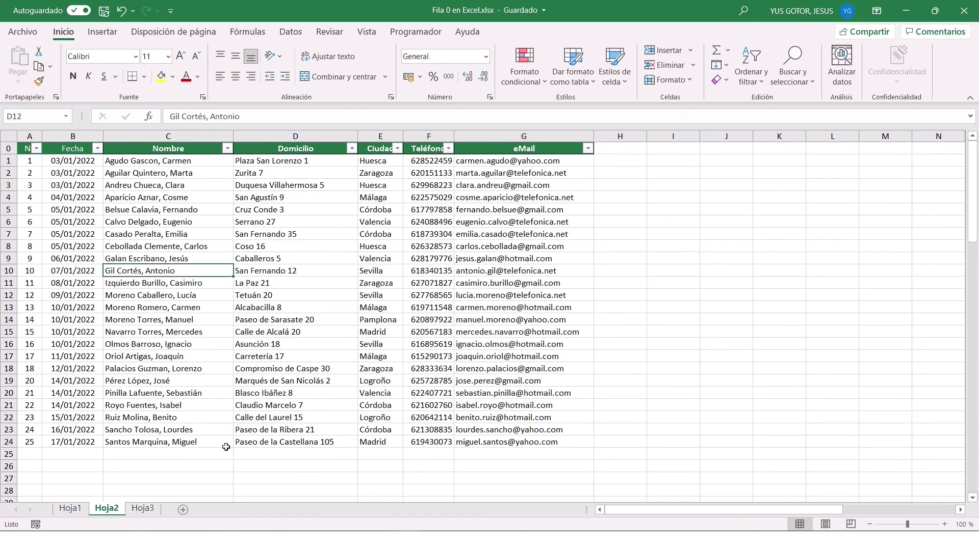
click(29, 272)
click(691, 50)
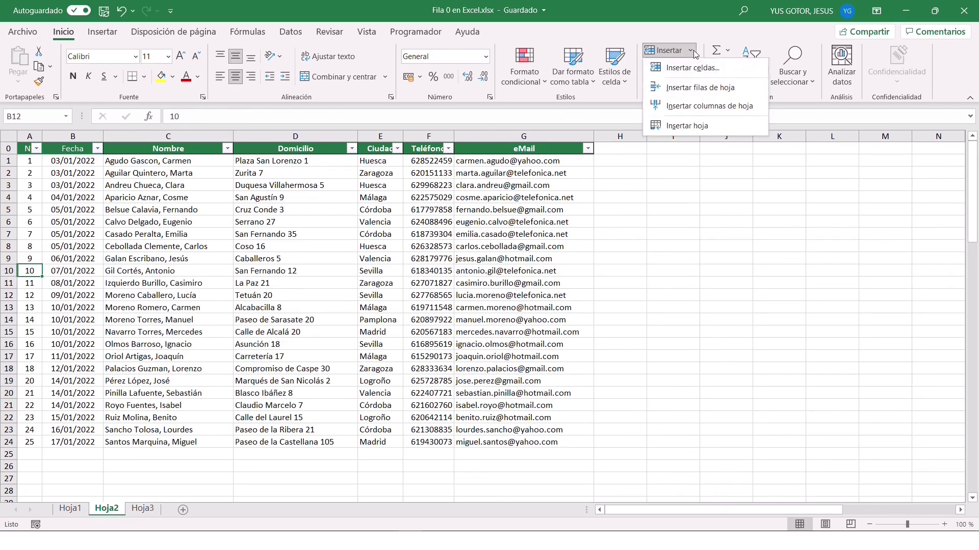
click(683, 85)
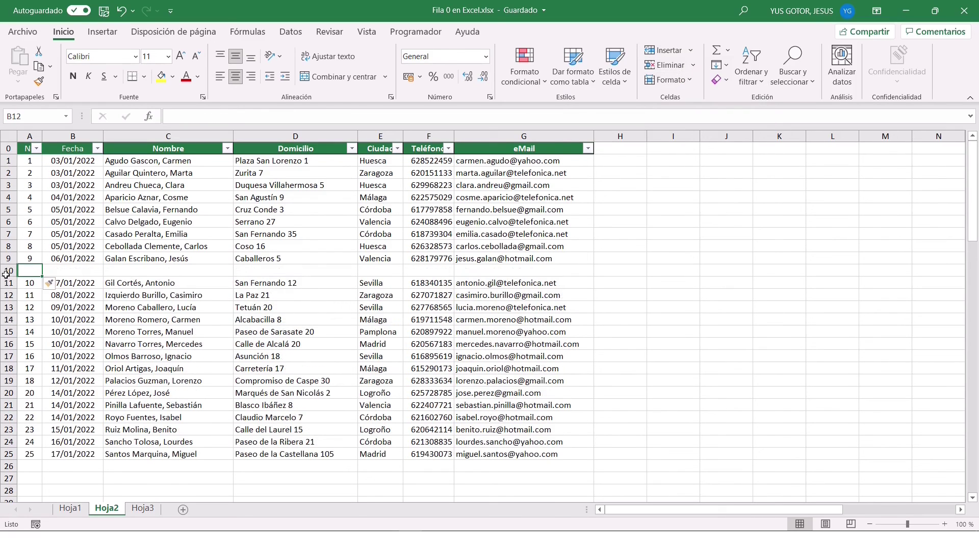
Step: Delete the sheet row at simulated row 20 on Hoja2 and select that row number to check the sequence
click(29, 393)
click(693, 65)
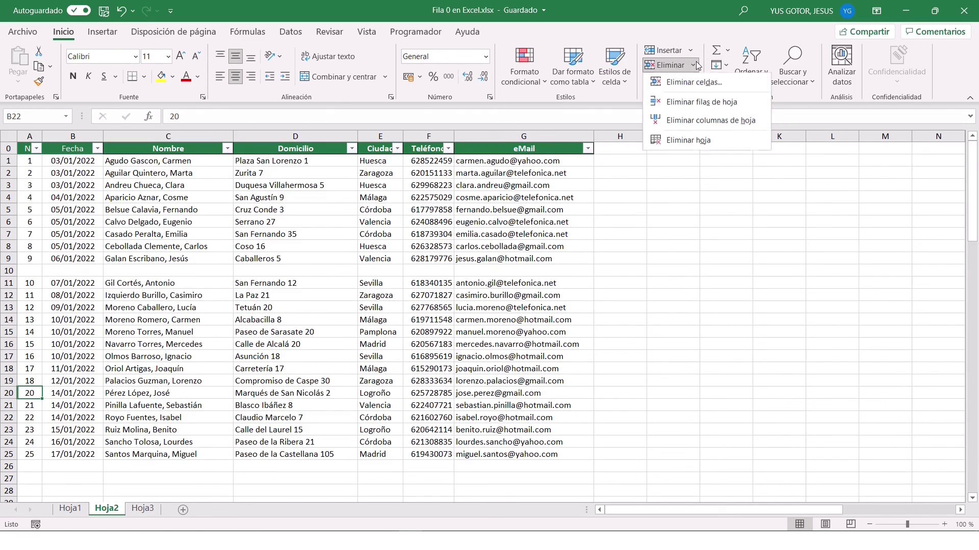
click(683, 103)
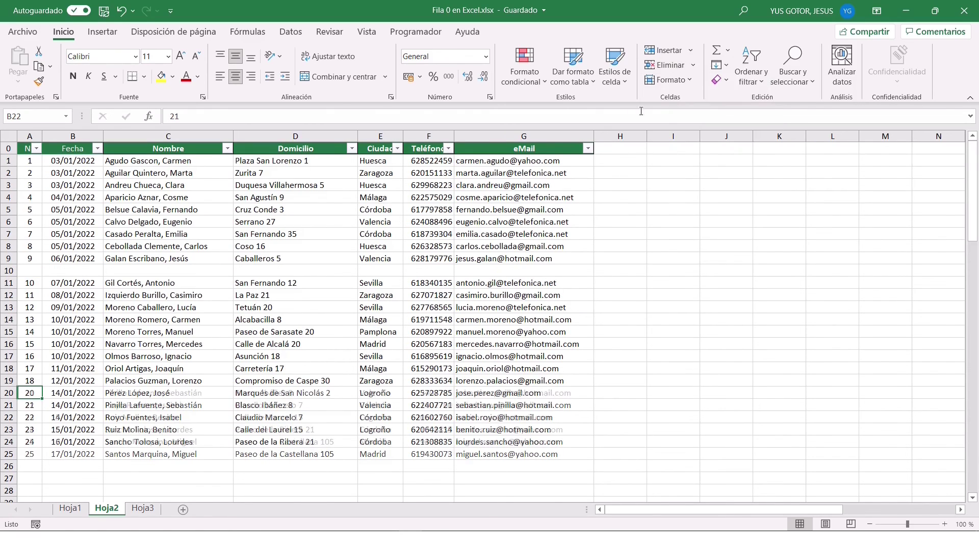
click(9, 394)
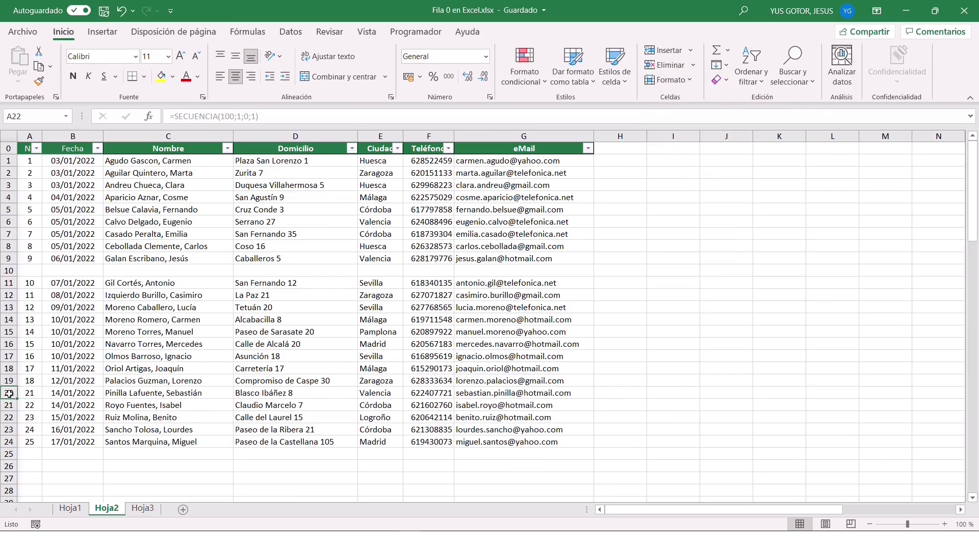